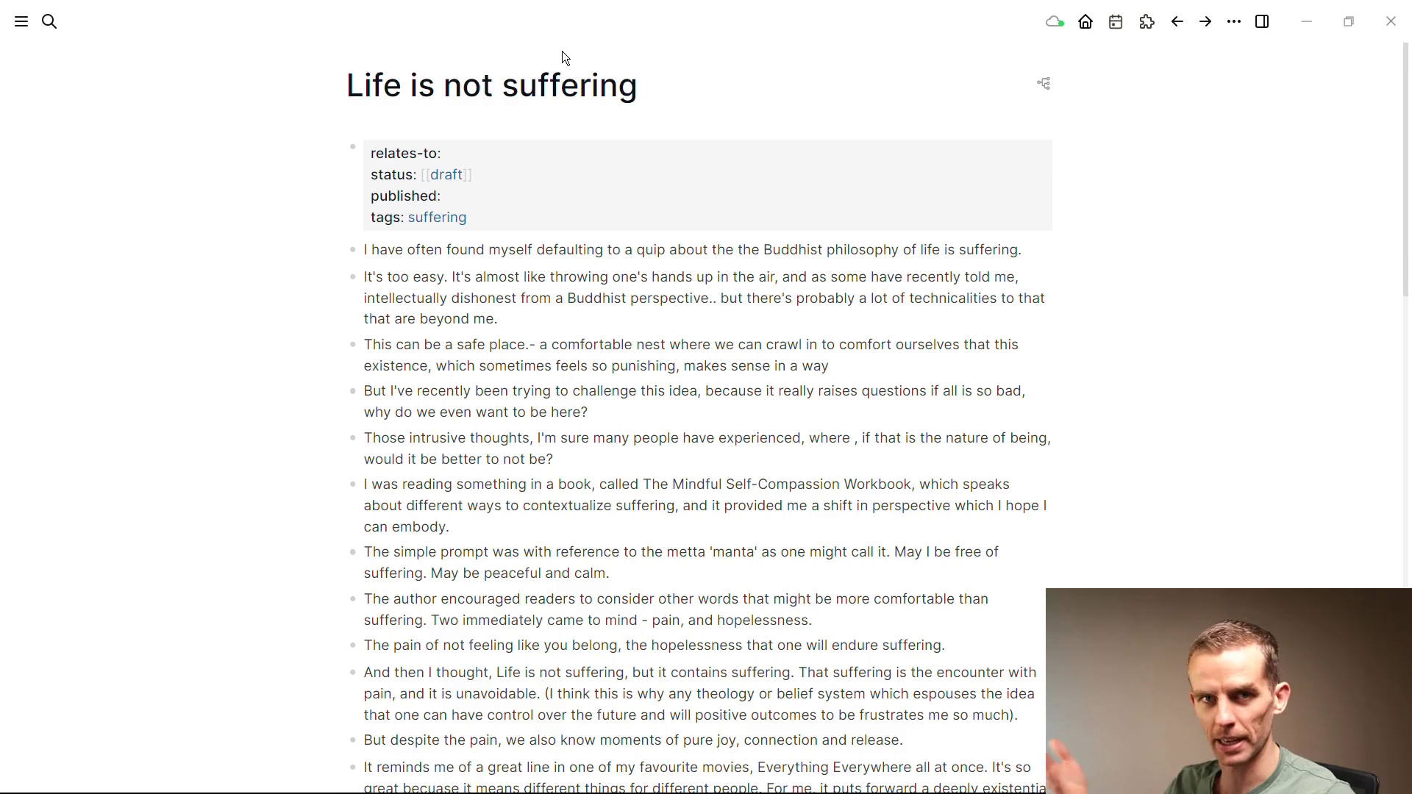
Step: Open the suffering tag page in the right sidebar beside the draft
scroll(603, 118, down, 1)
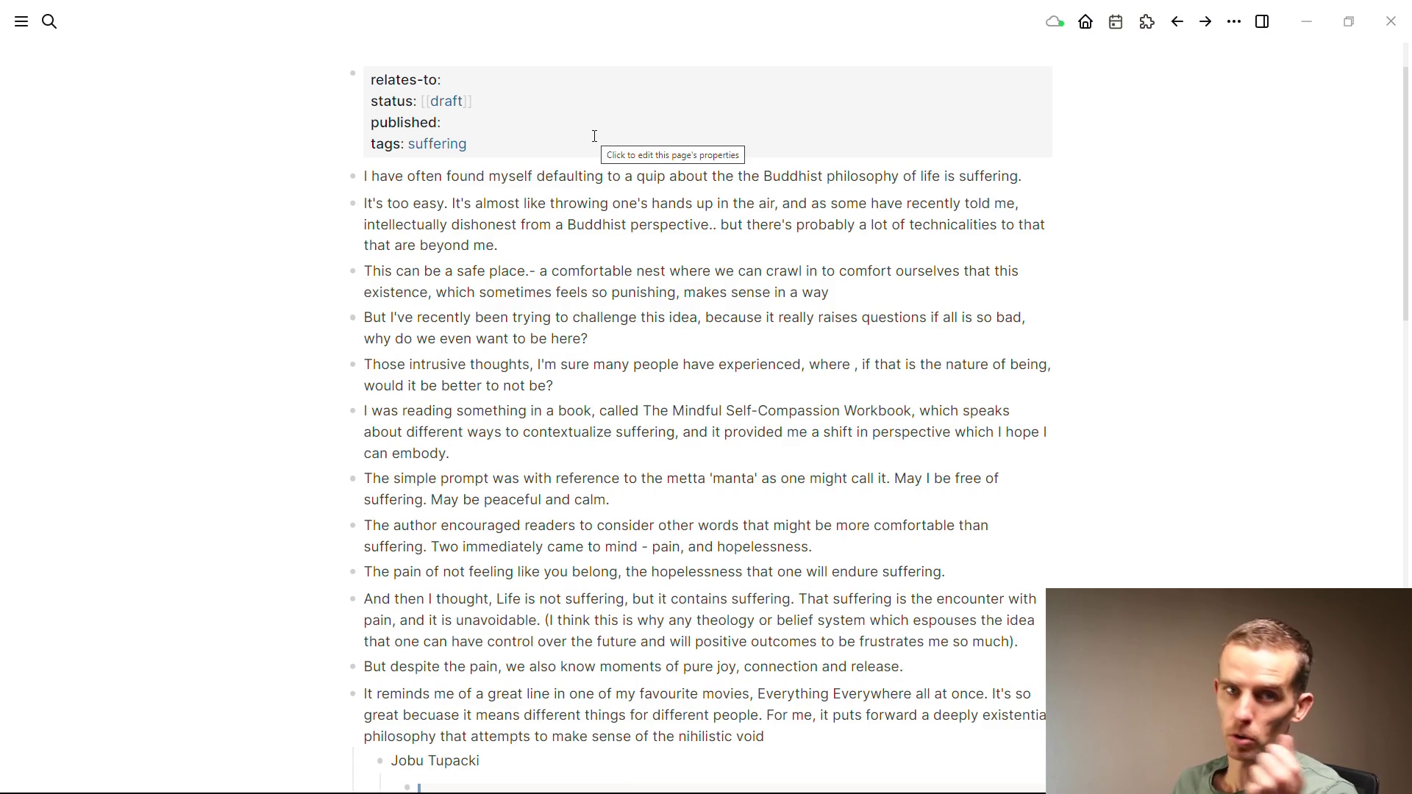
scroll(595, 137, down, 2)
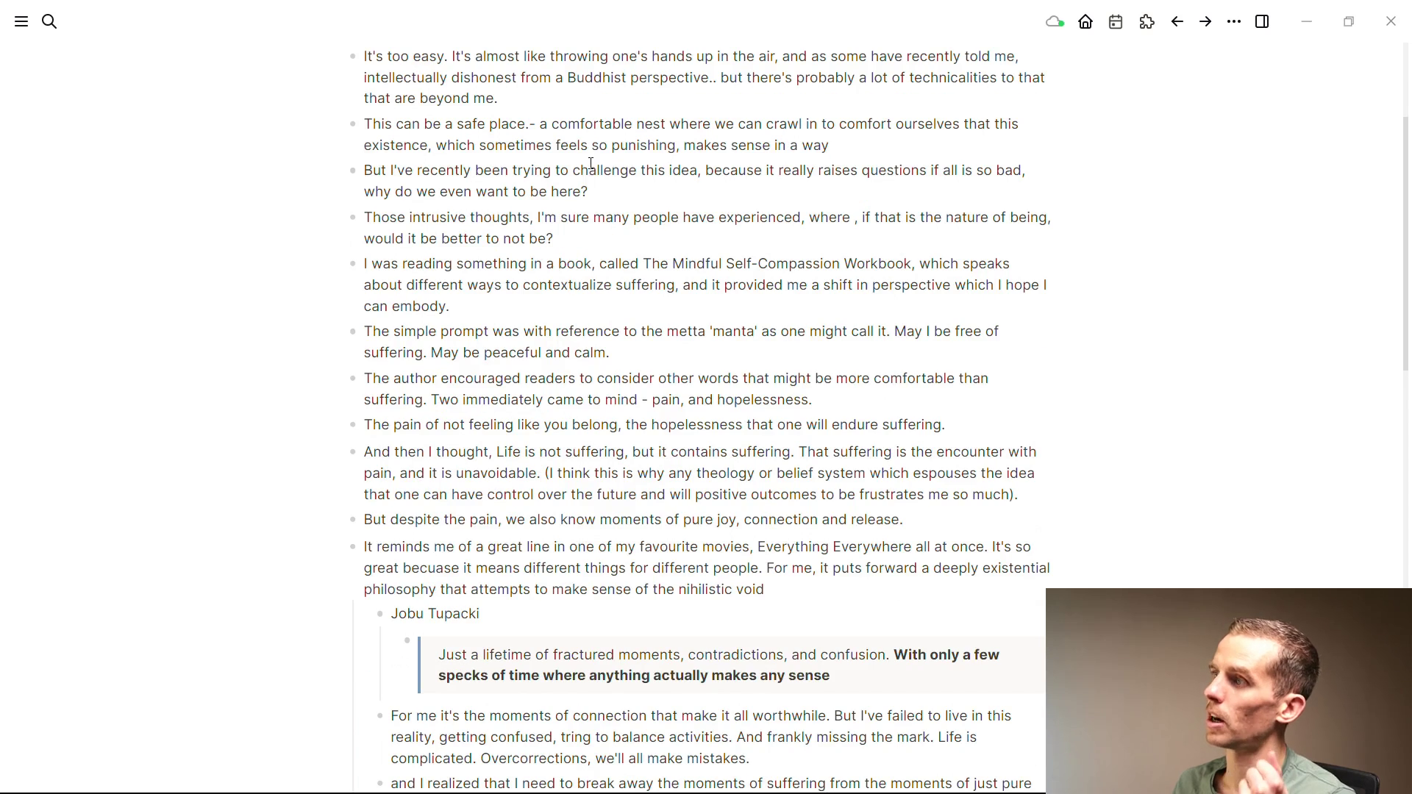
scroll(588, 159, up, 1)
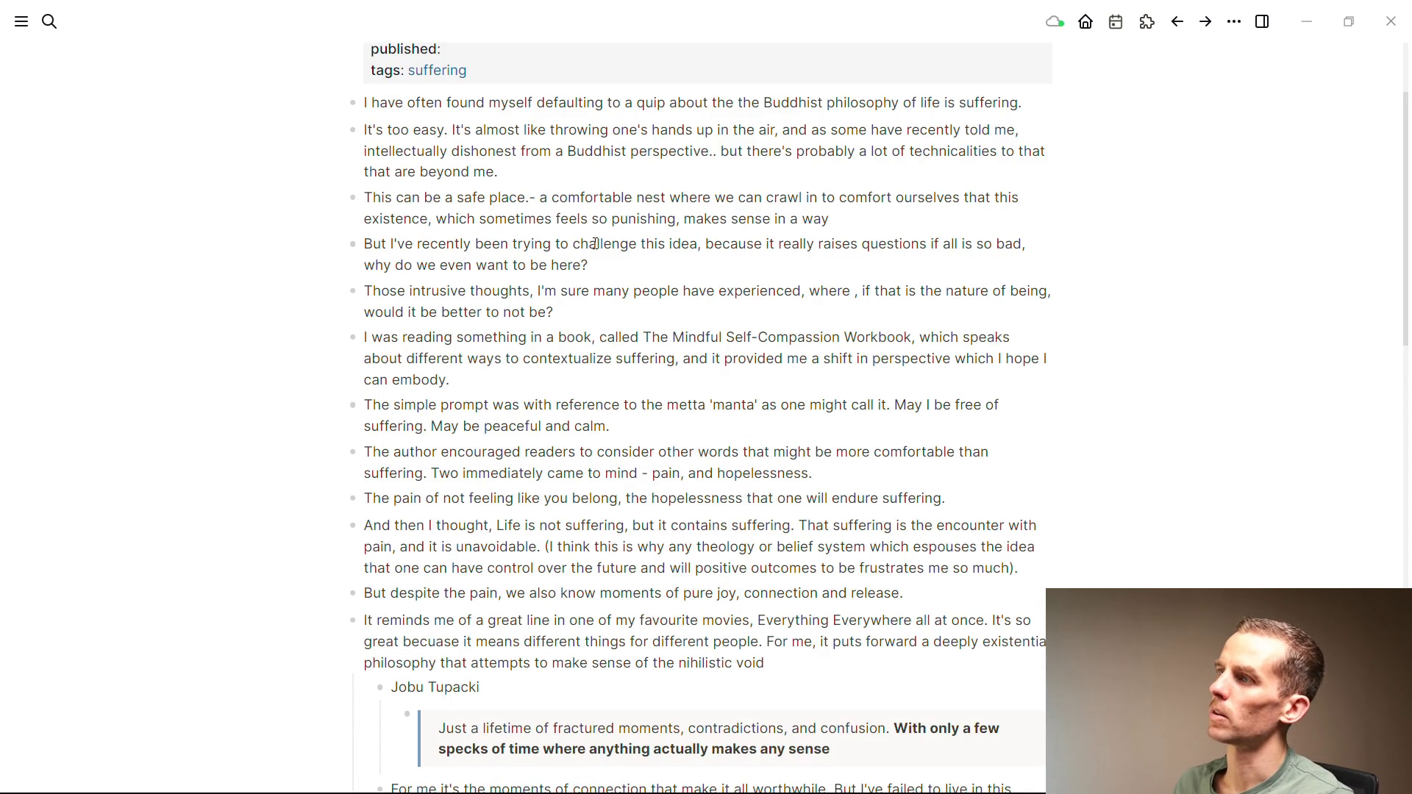
scroll(603, 276, up, 2)
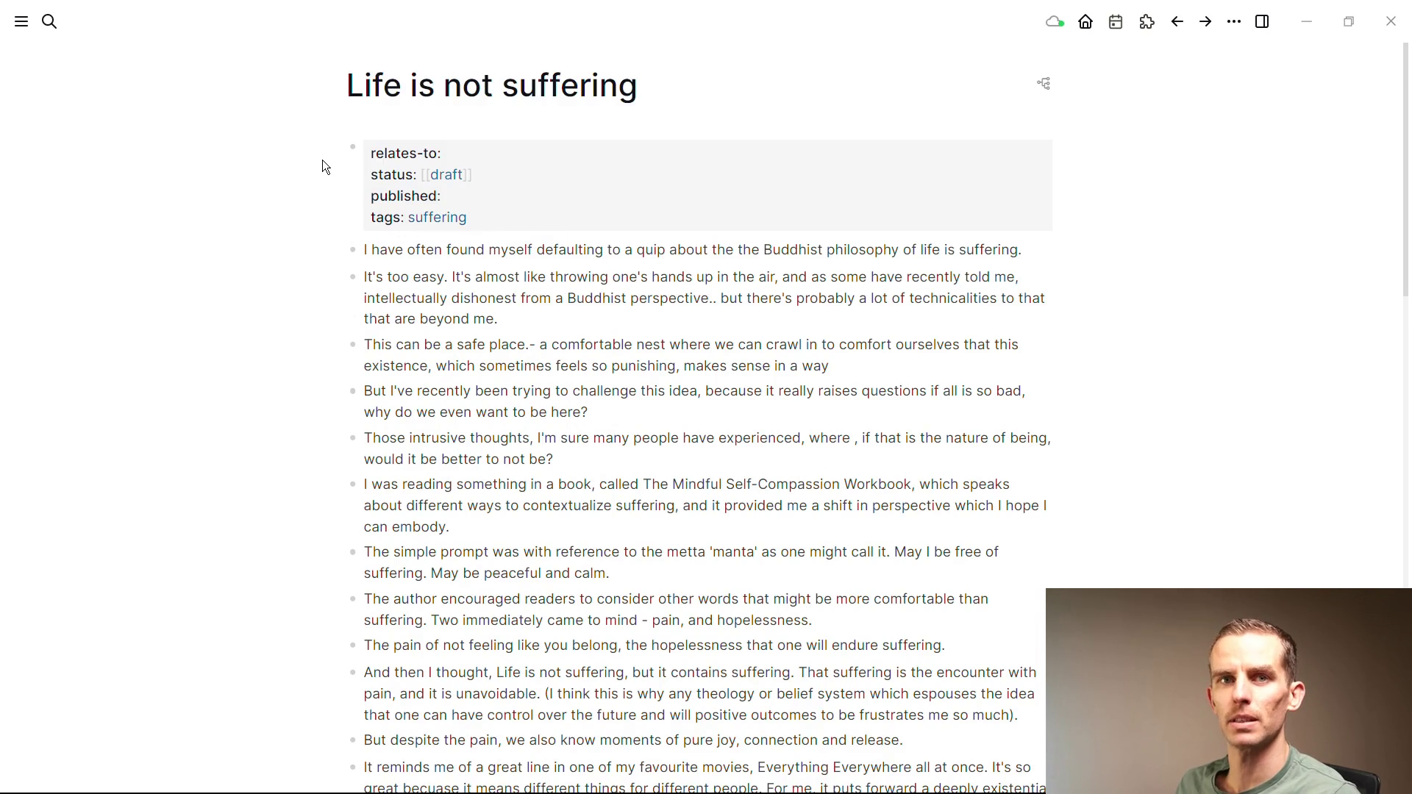
shift+click(434, 217)
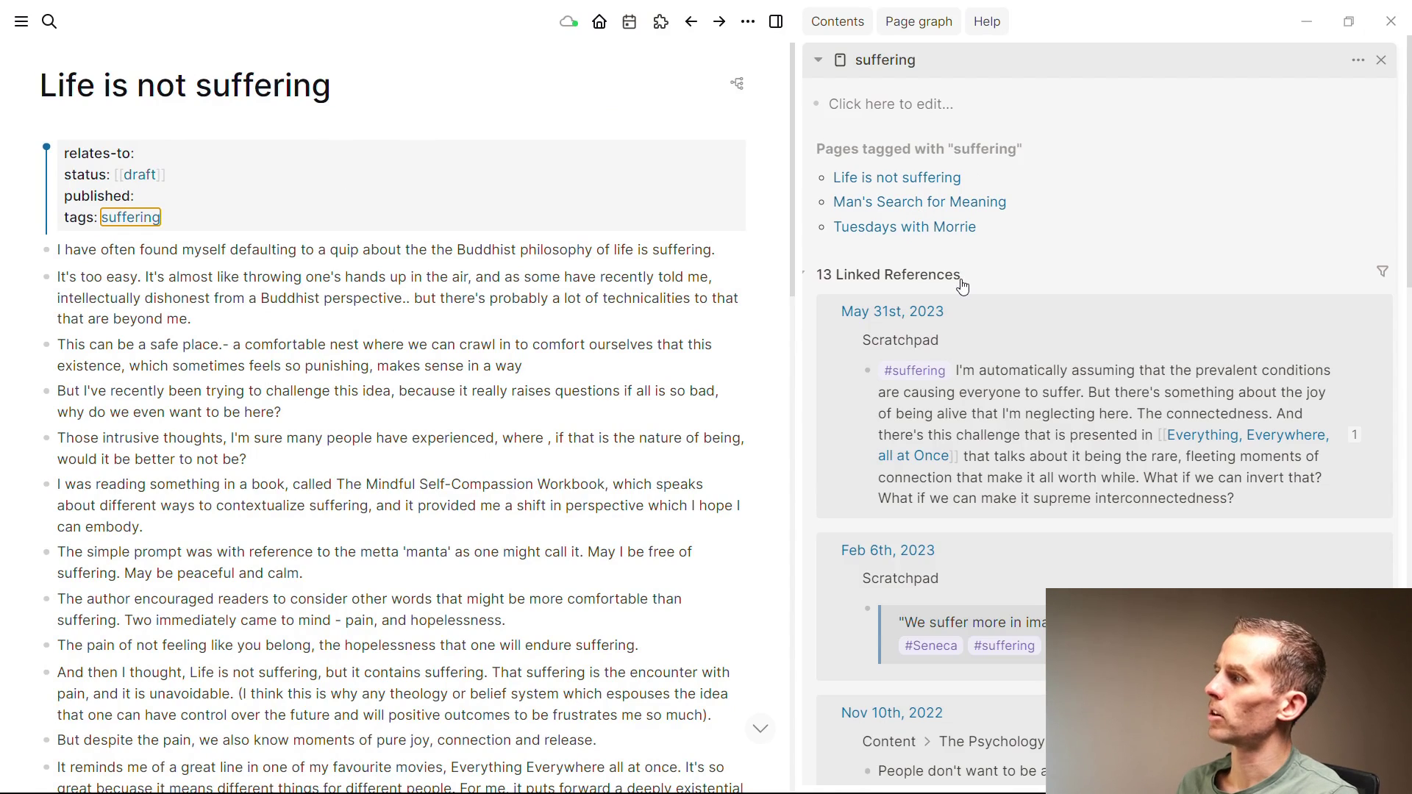
Step: Open the Tuesdays with Morrie notes and turn their first passage into a '>' quote block
click(898, 226)
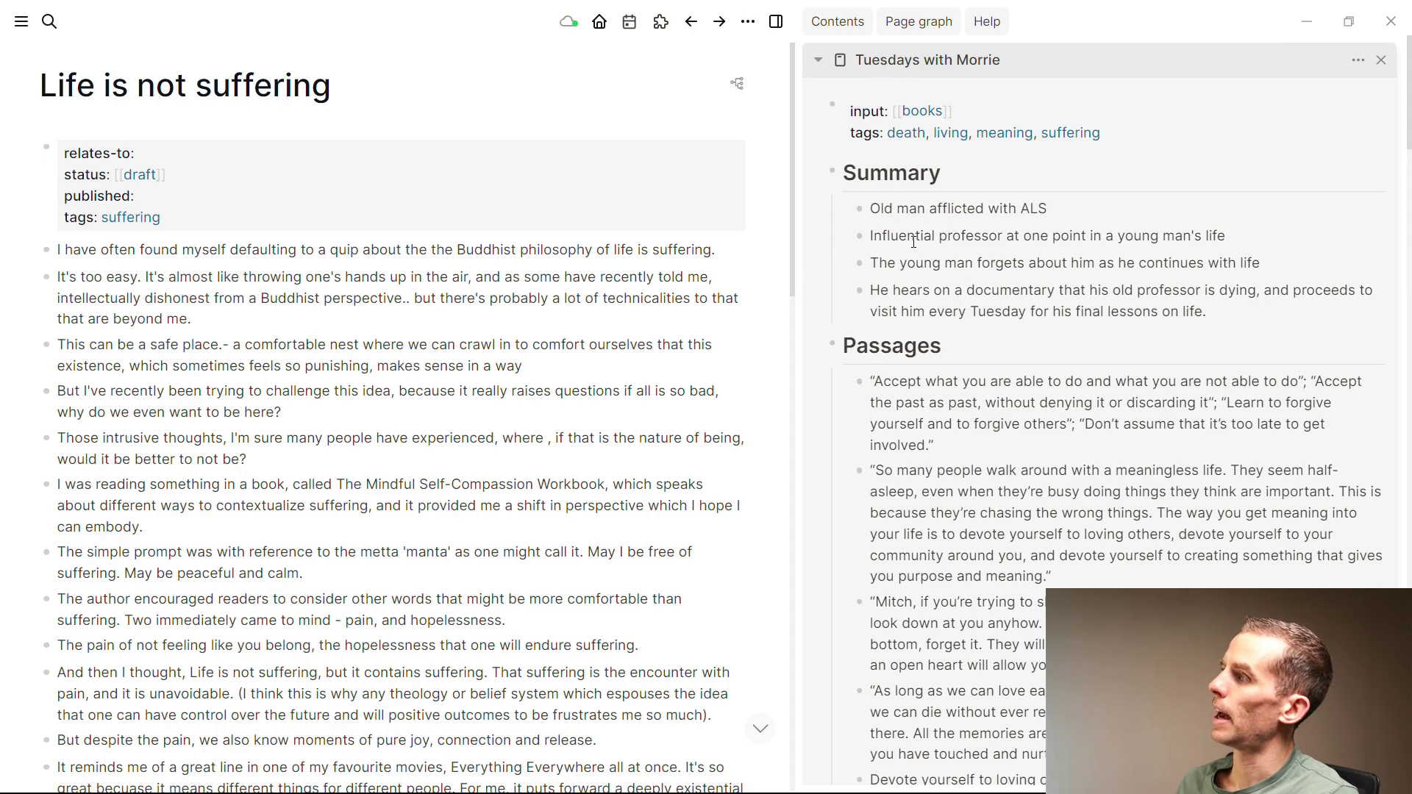
scroll(925, 415, down, 10)
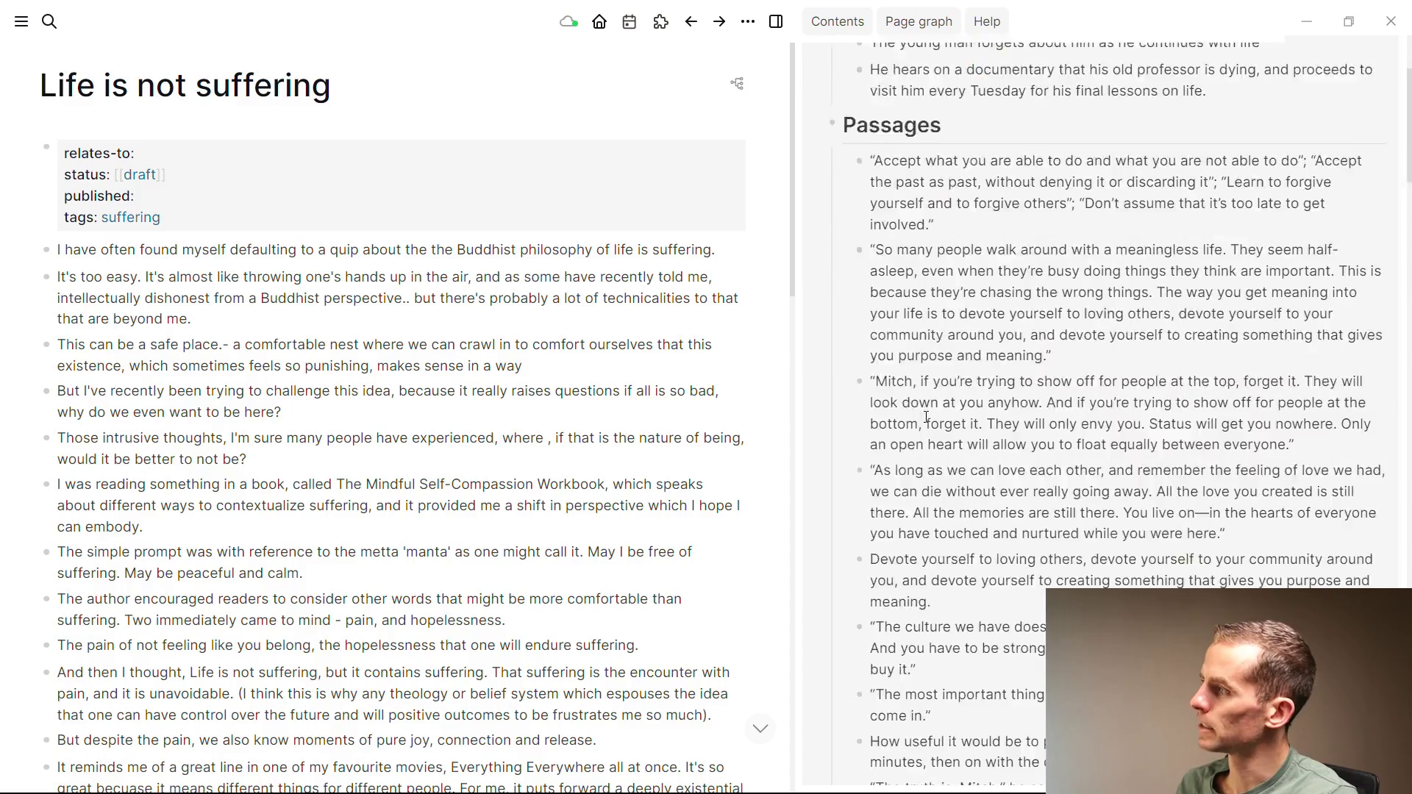
scroll(943, 537, up, 10)
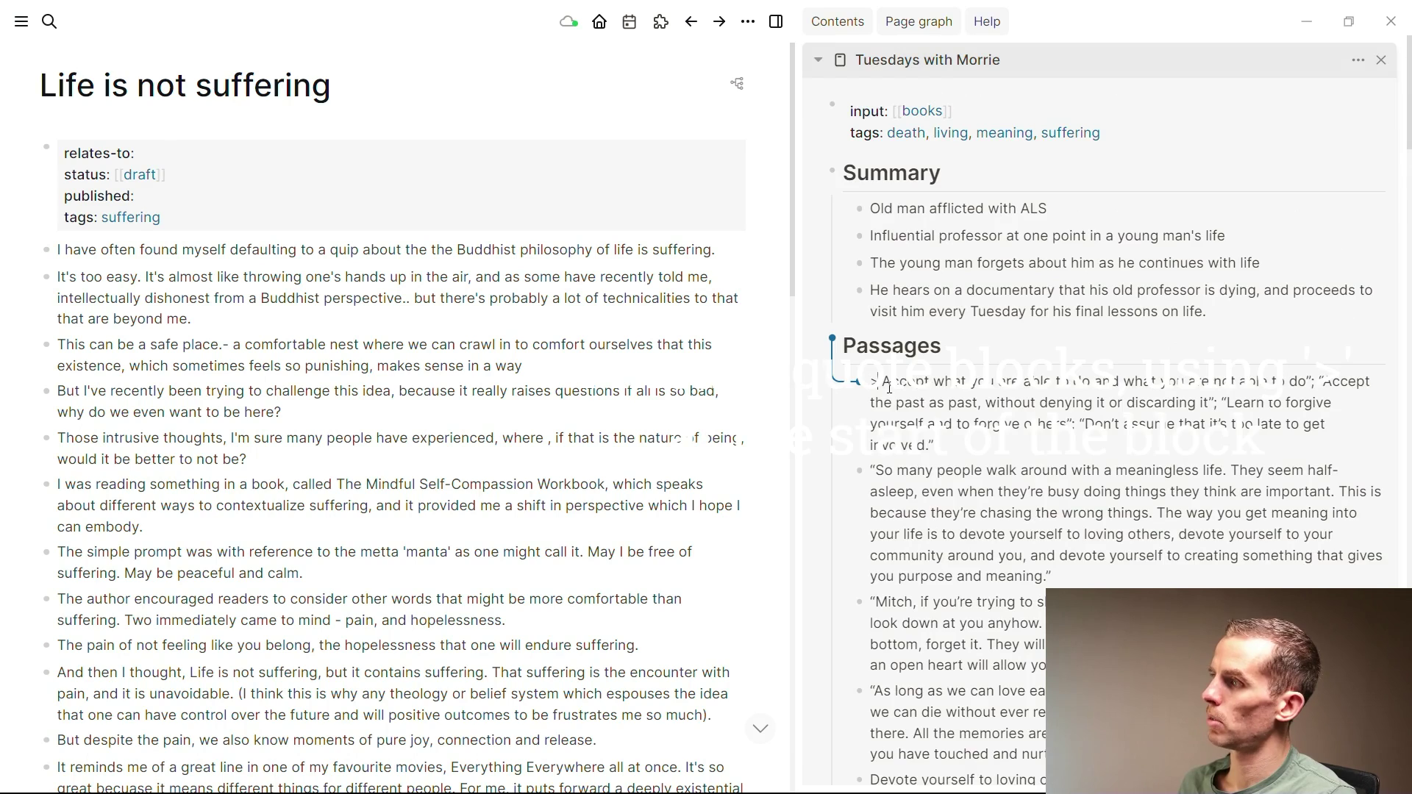
key(Escape)
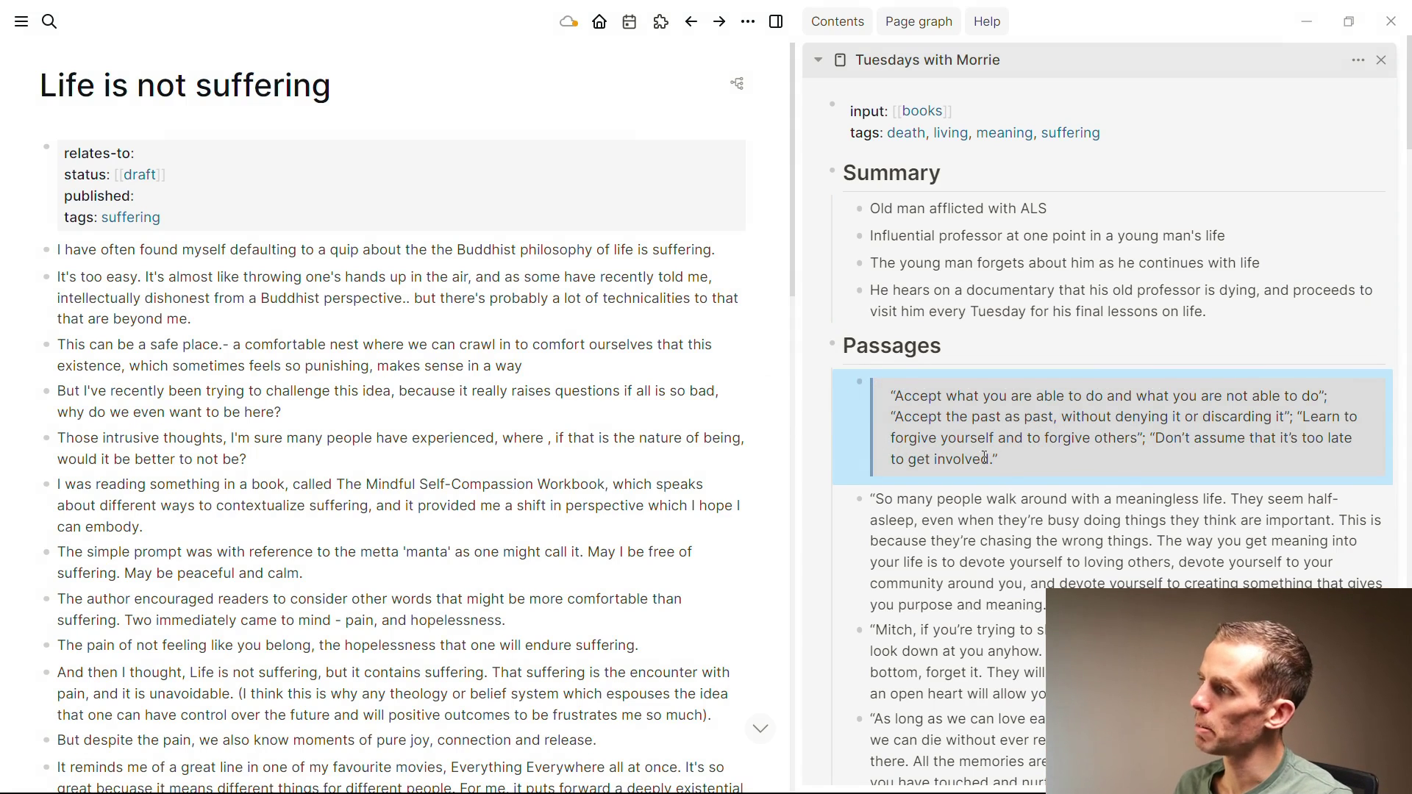
scroll(1081, 462, down, 4)
scroll(750, 488, down, 3)
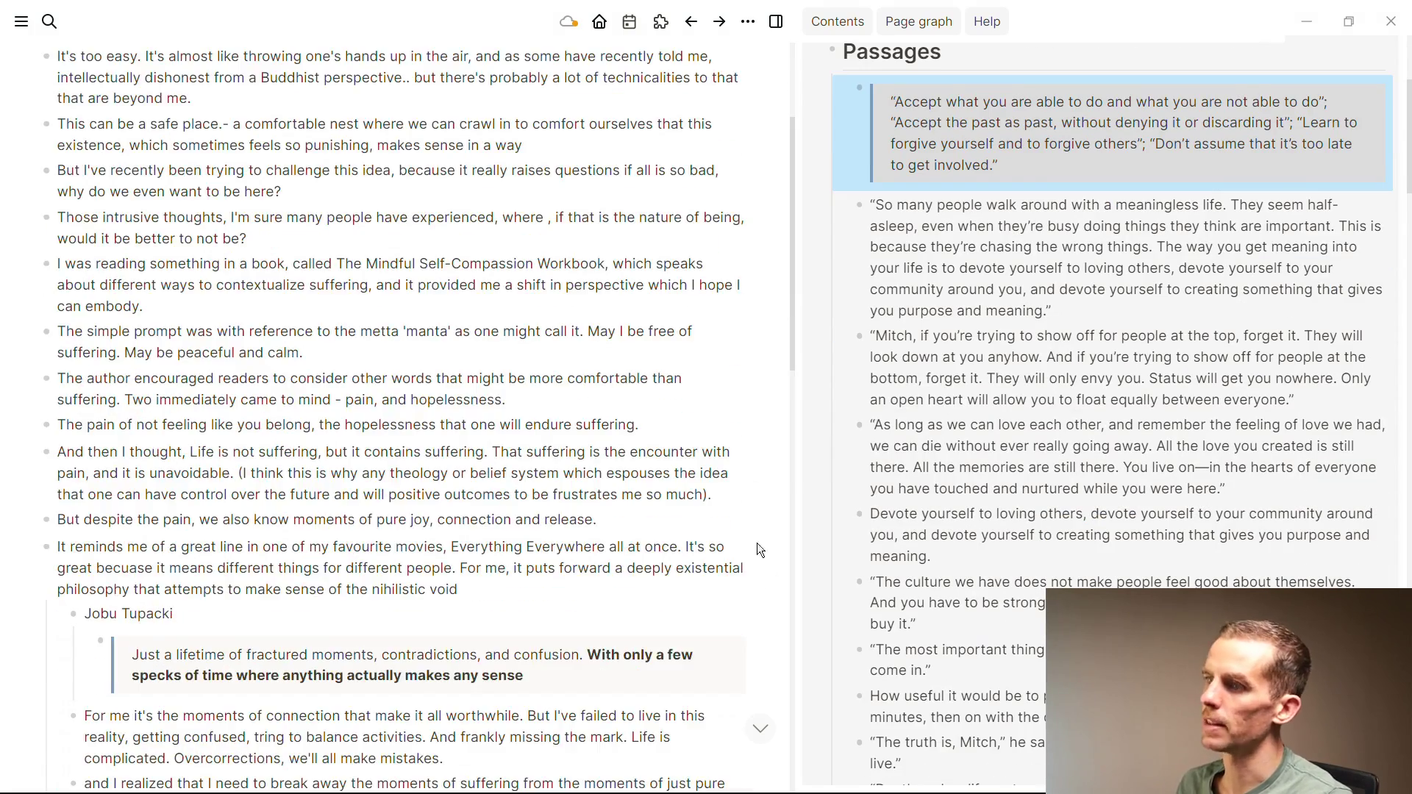
scroll(955, 423, up, 4)
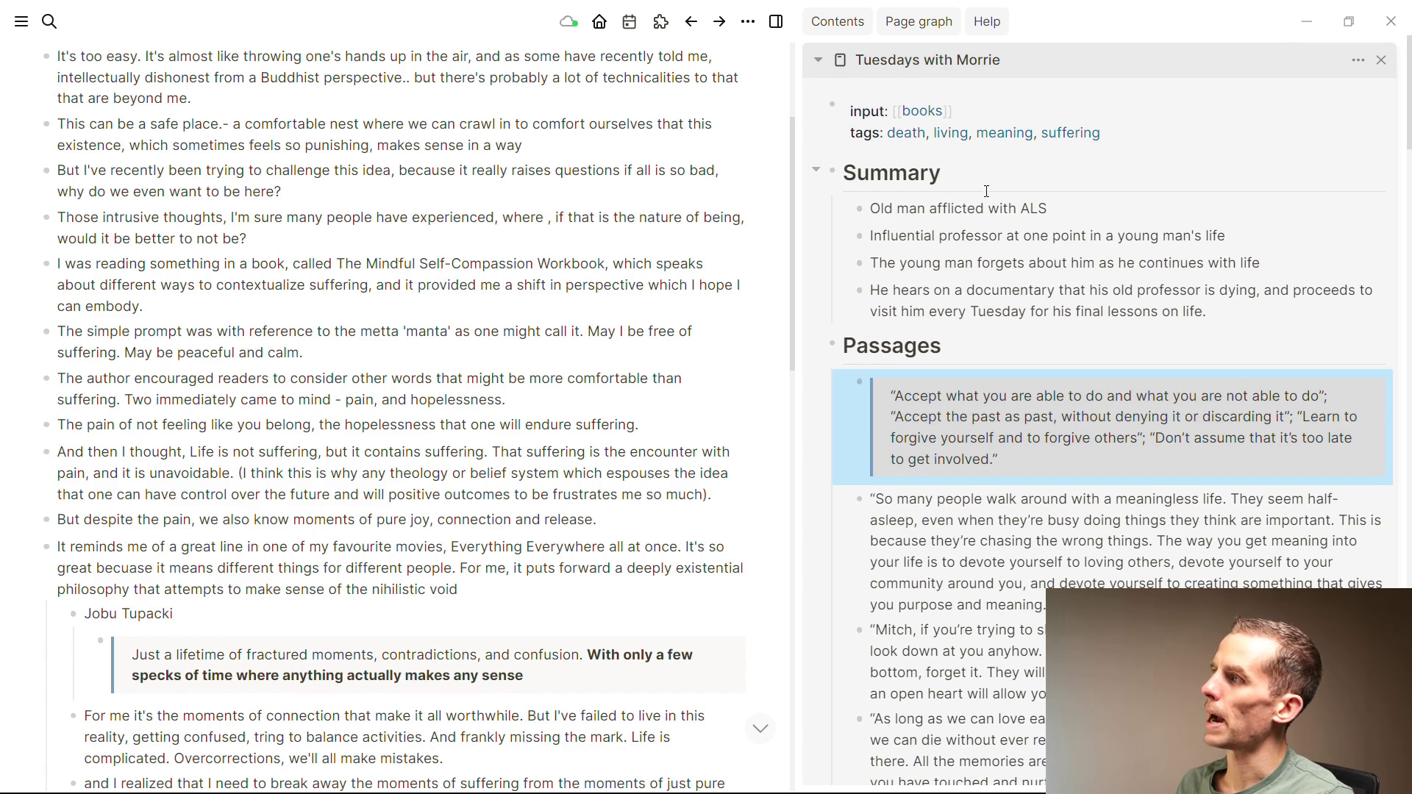
Step: Collapse the Tuesdays with Morrie panel and open Everything, Everywhere, all at Once from the suffering references
click(819, 60)
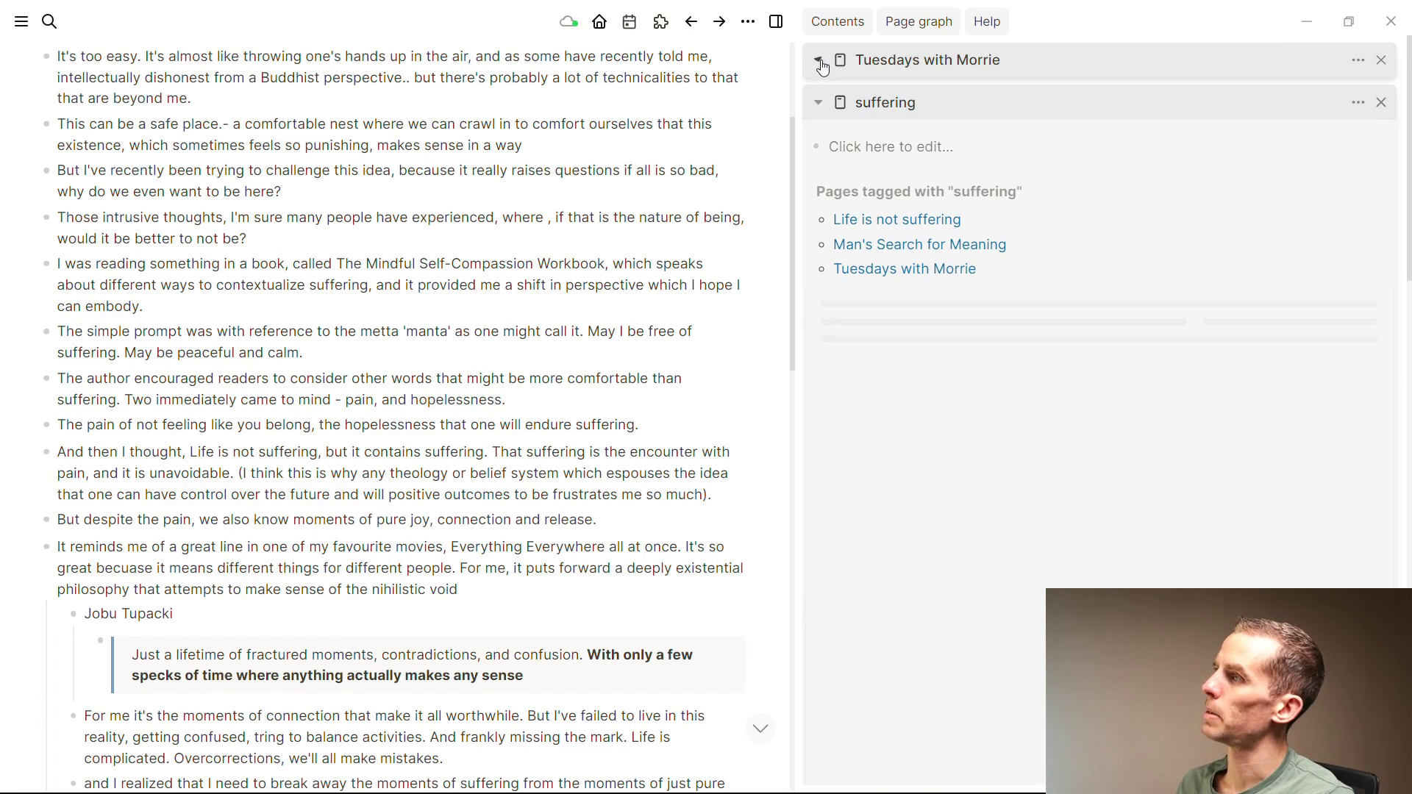
scroll(934, 206, down, 2)
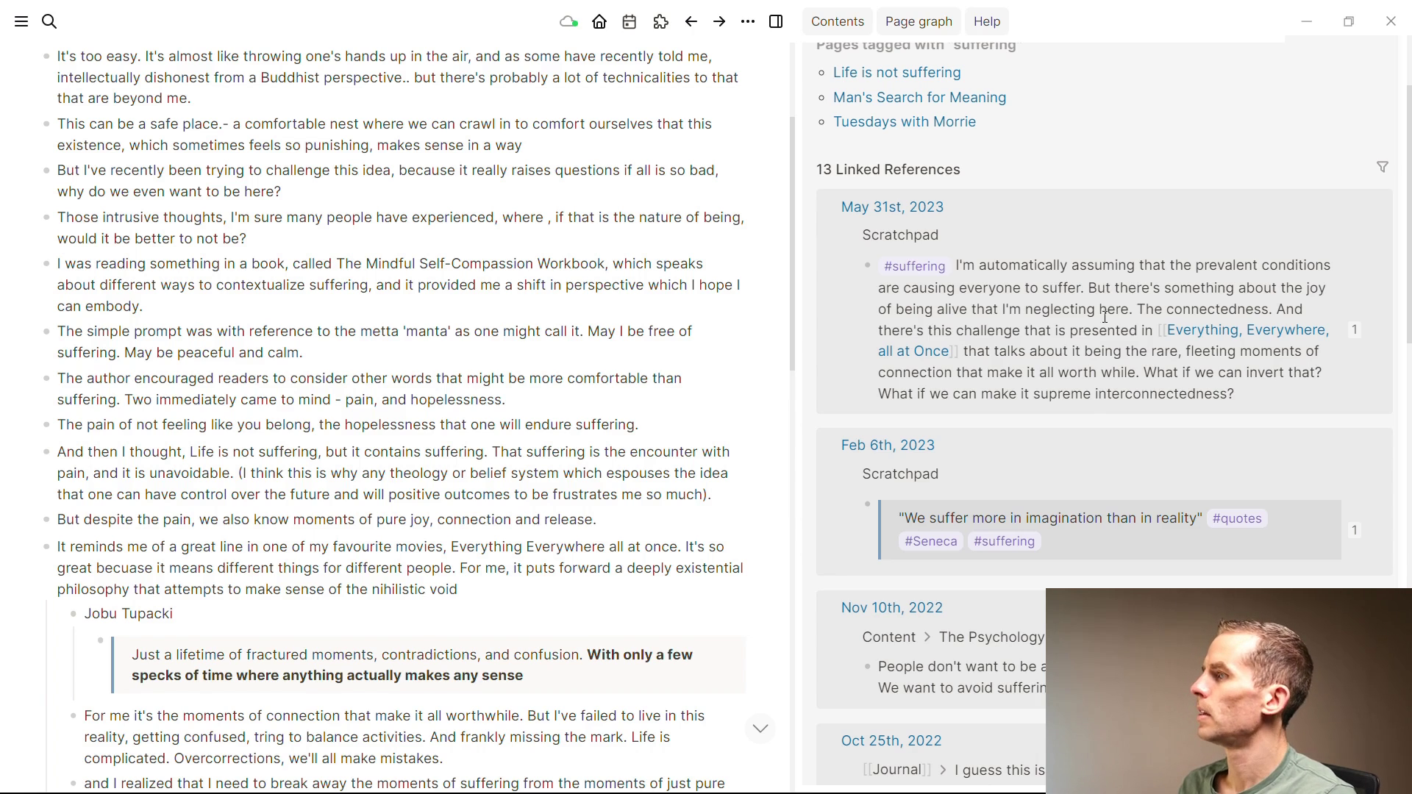
scroll(1109, 330, down, 1)
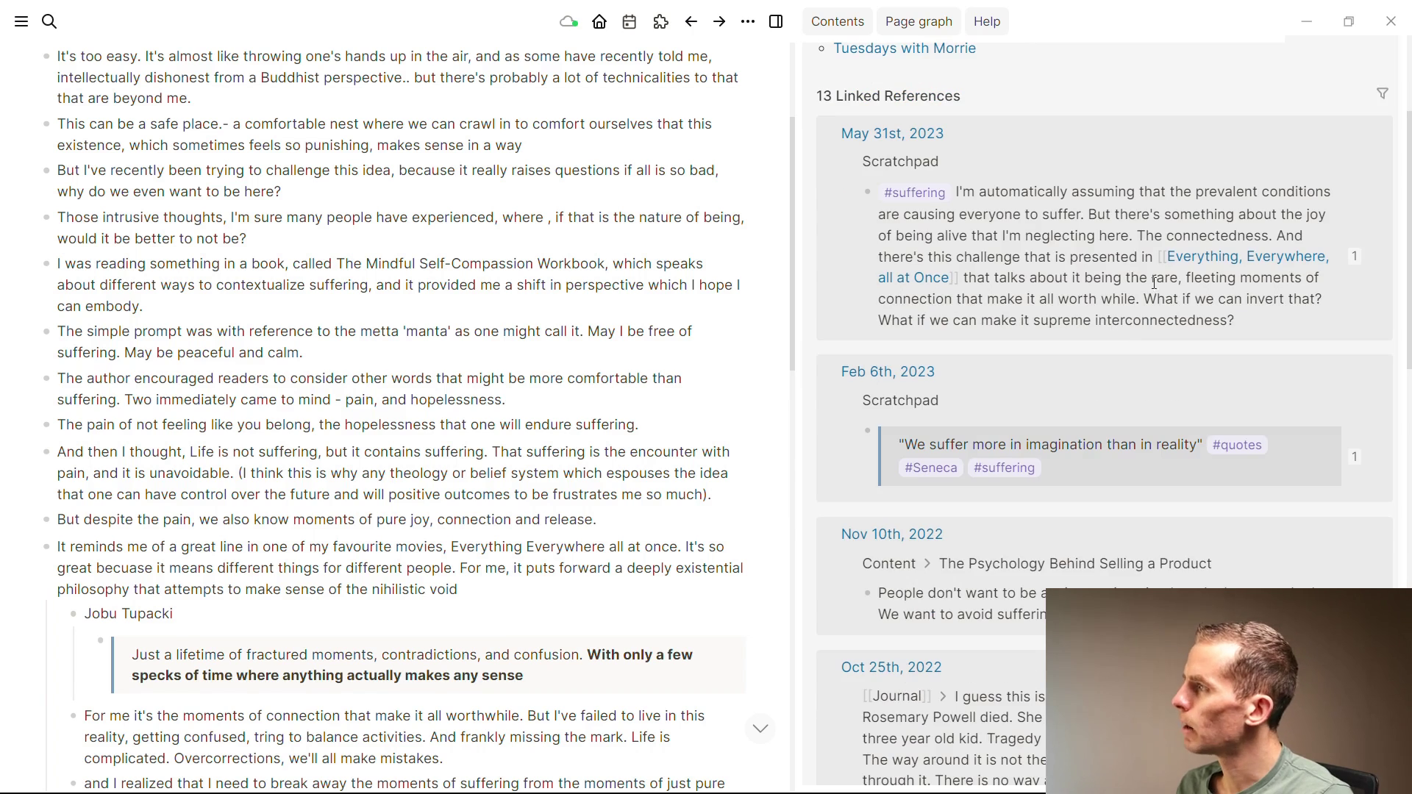
shift+click(1182, 257)
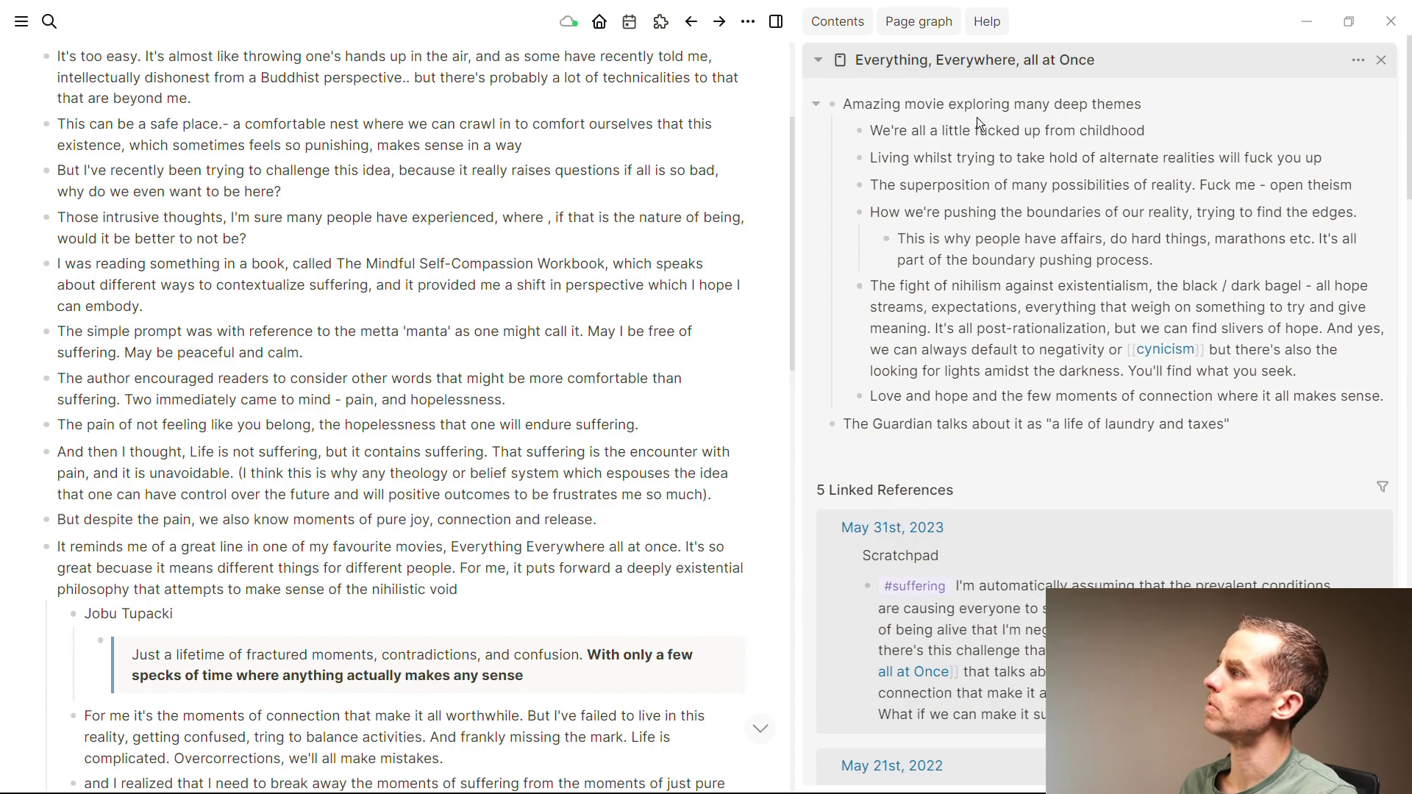
Step: Paste a block reference to the nihilism note below the simple prompt paragraph
scroll(977, 125, down, 2)
scroll(993, 201, up, 2)
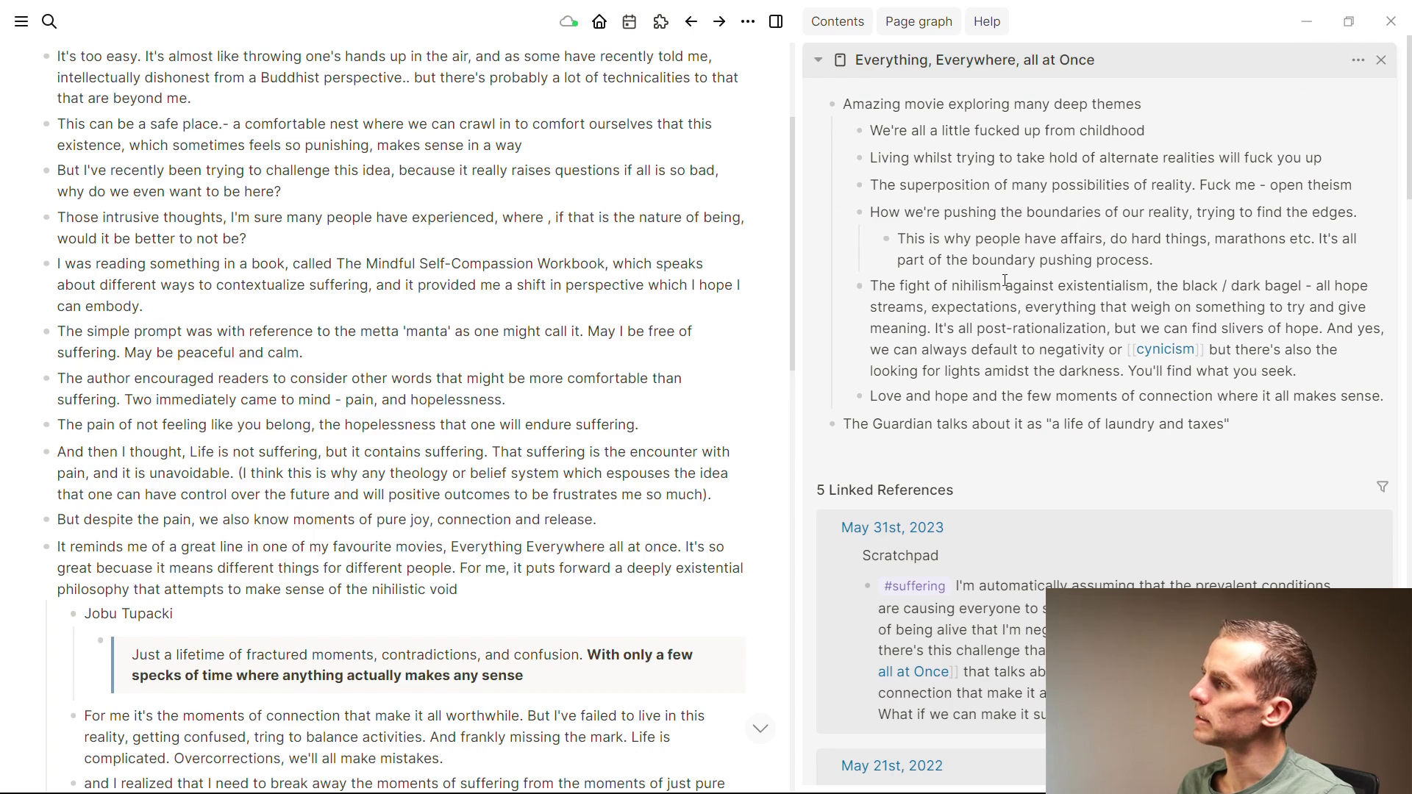
drag(892, 290, 936, 285)
drag(1037, 298, 1061, 323)
scroll(975, 318, down, 1)
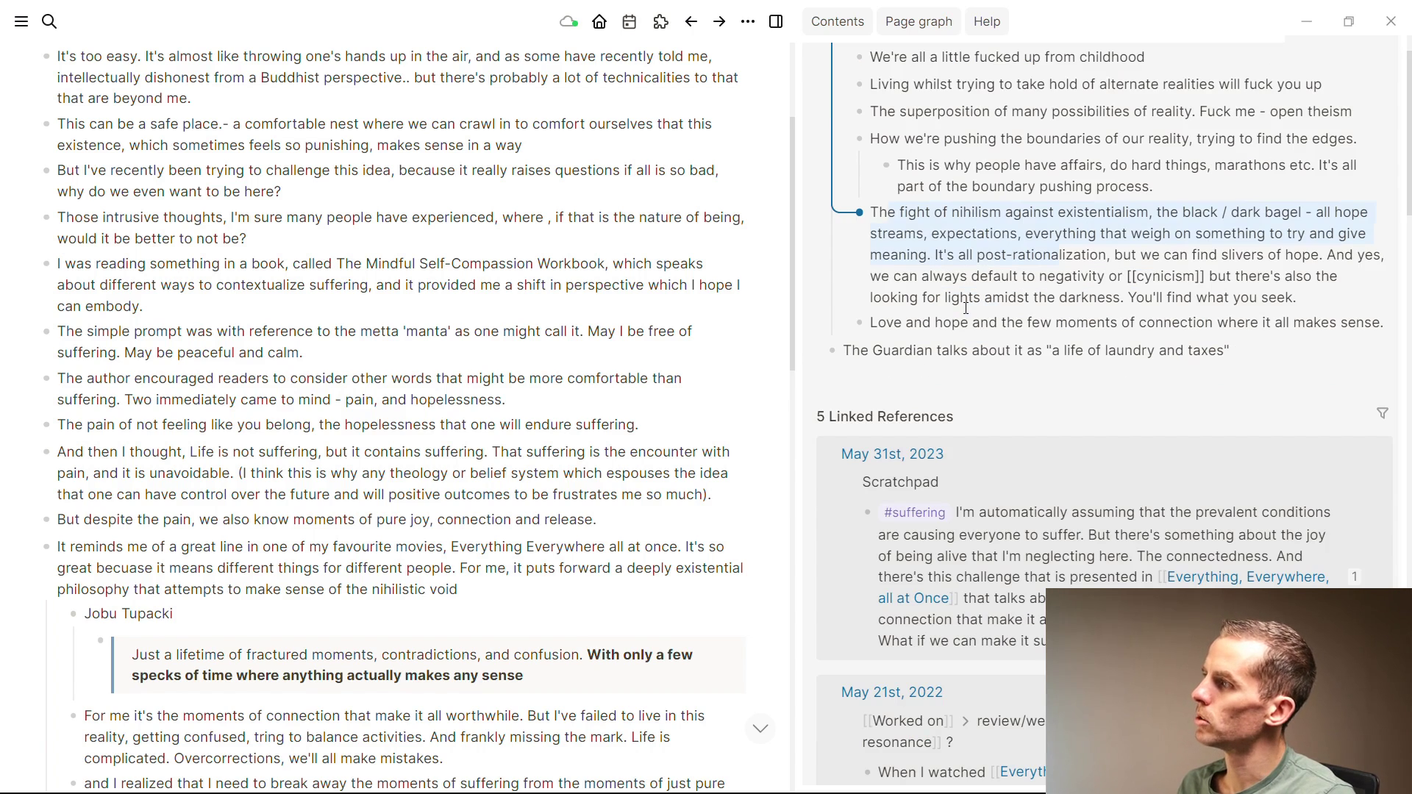
click(969, 224)
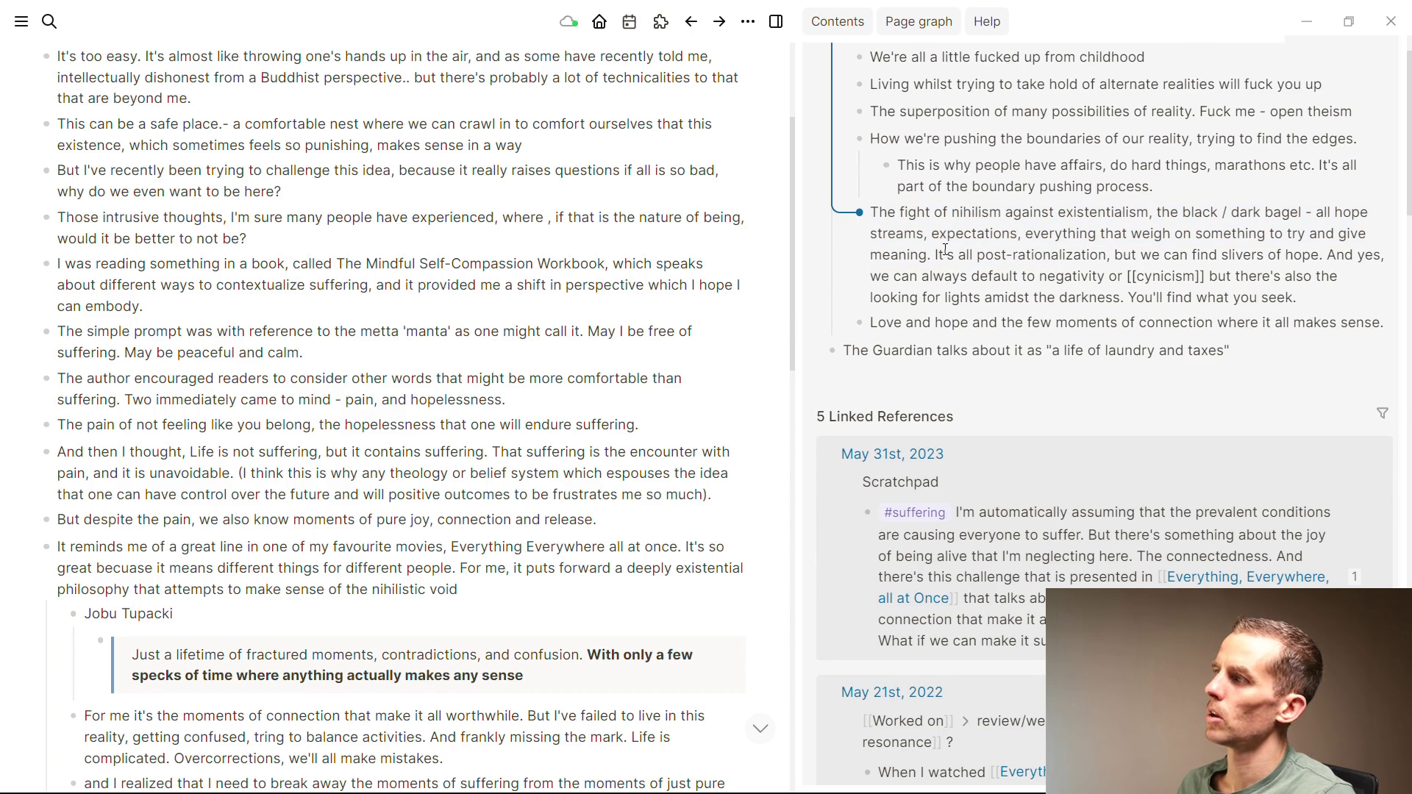
scroll(966, 239, down, 1)
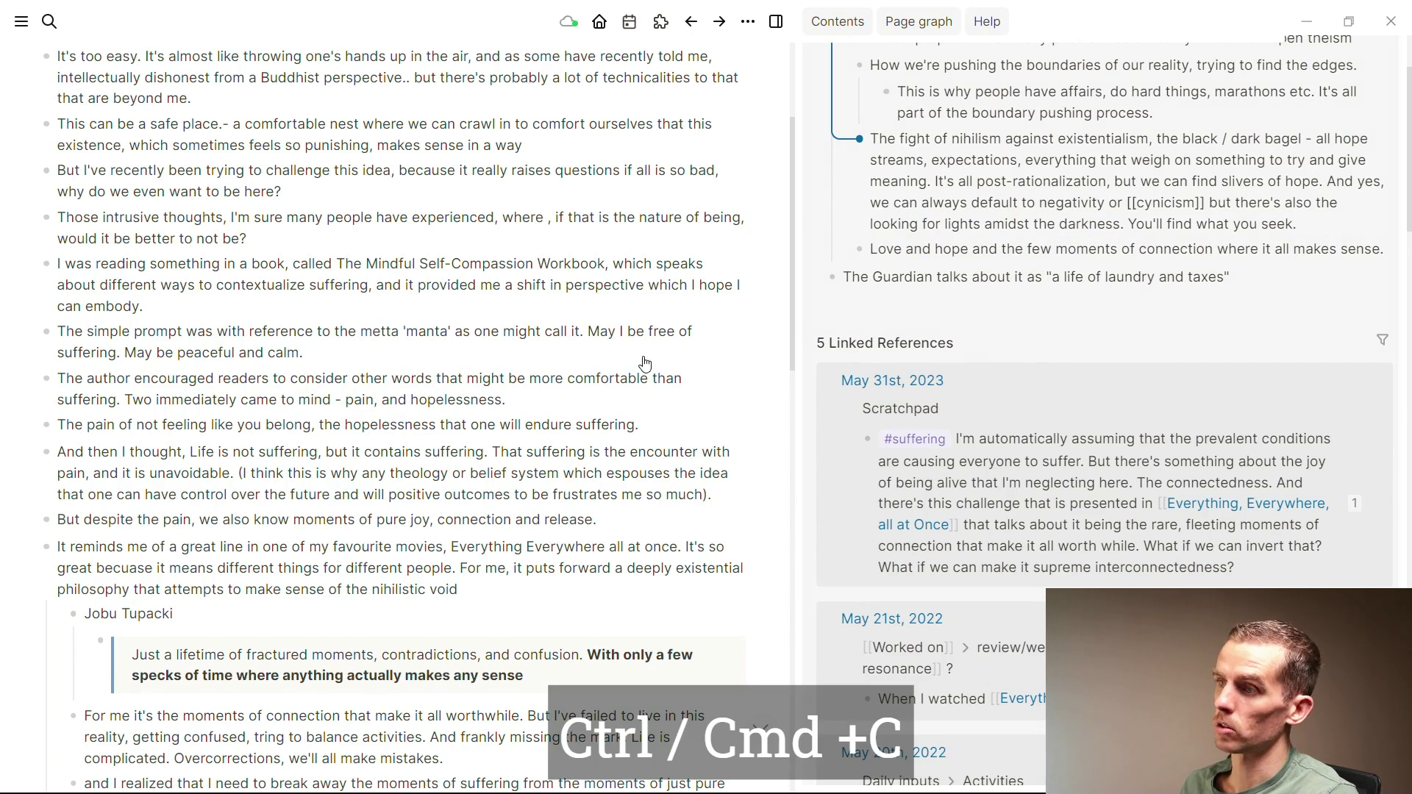
click(334, 353)
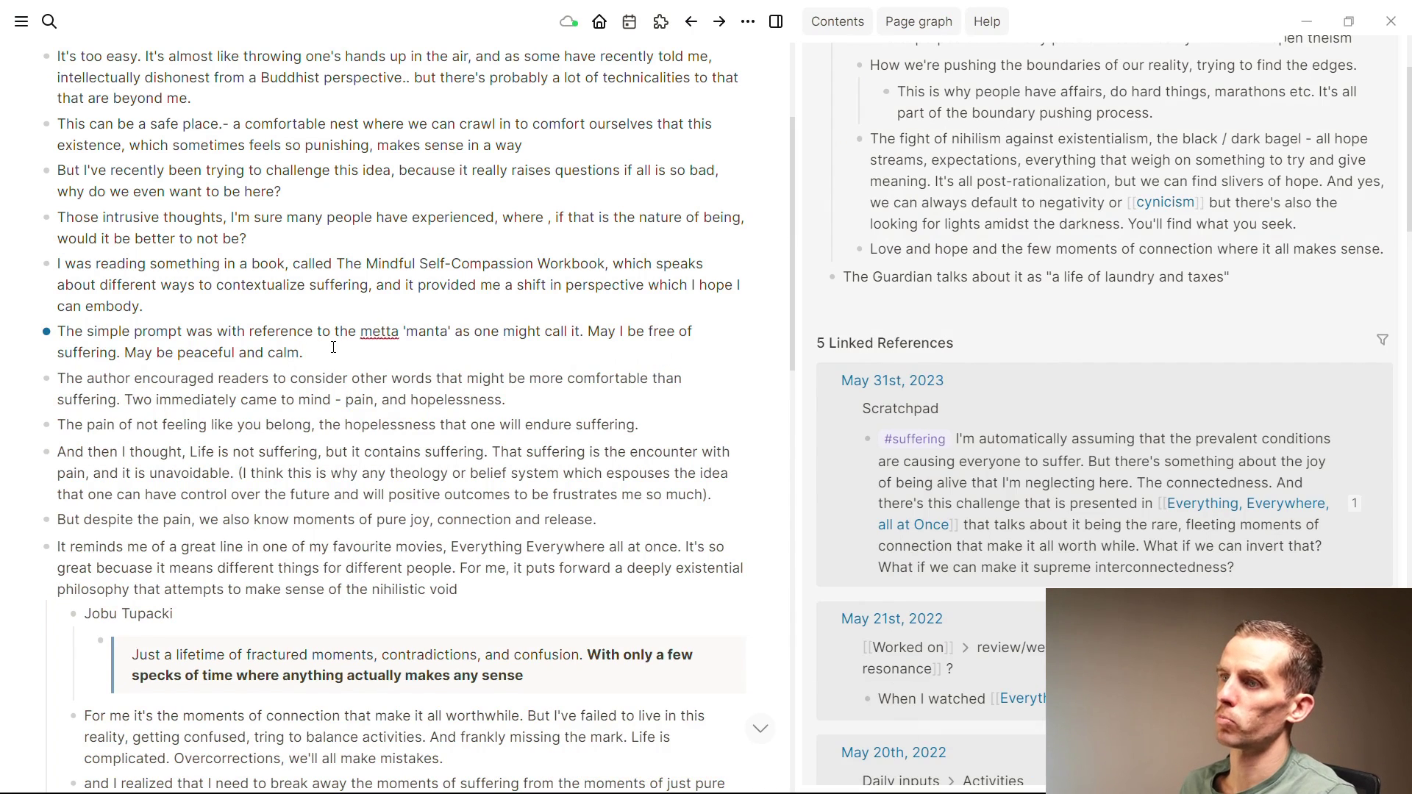
key(Return)
text(((65435f35-5d2d-4707-9dc0-a7e3fe2575c3)))
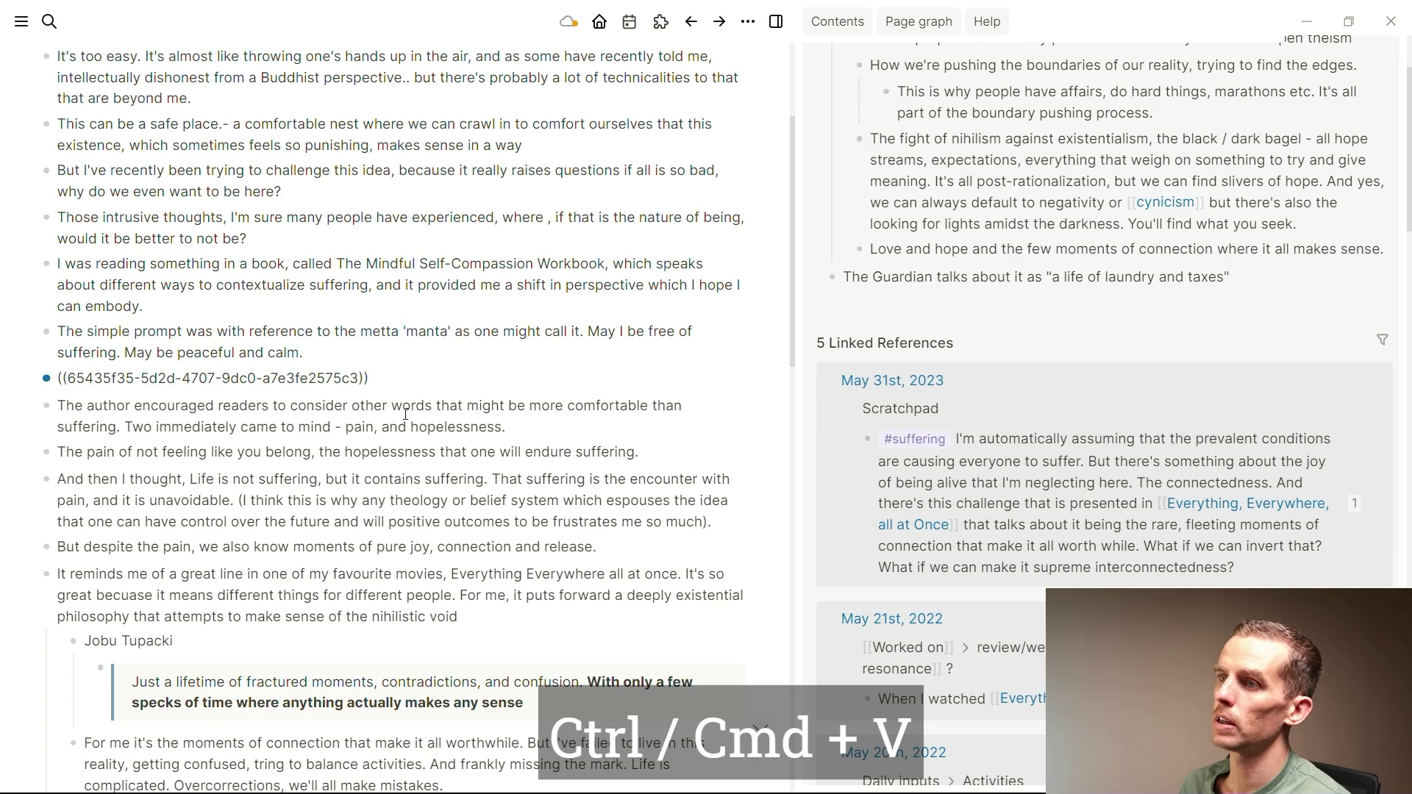
key(Escape)
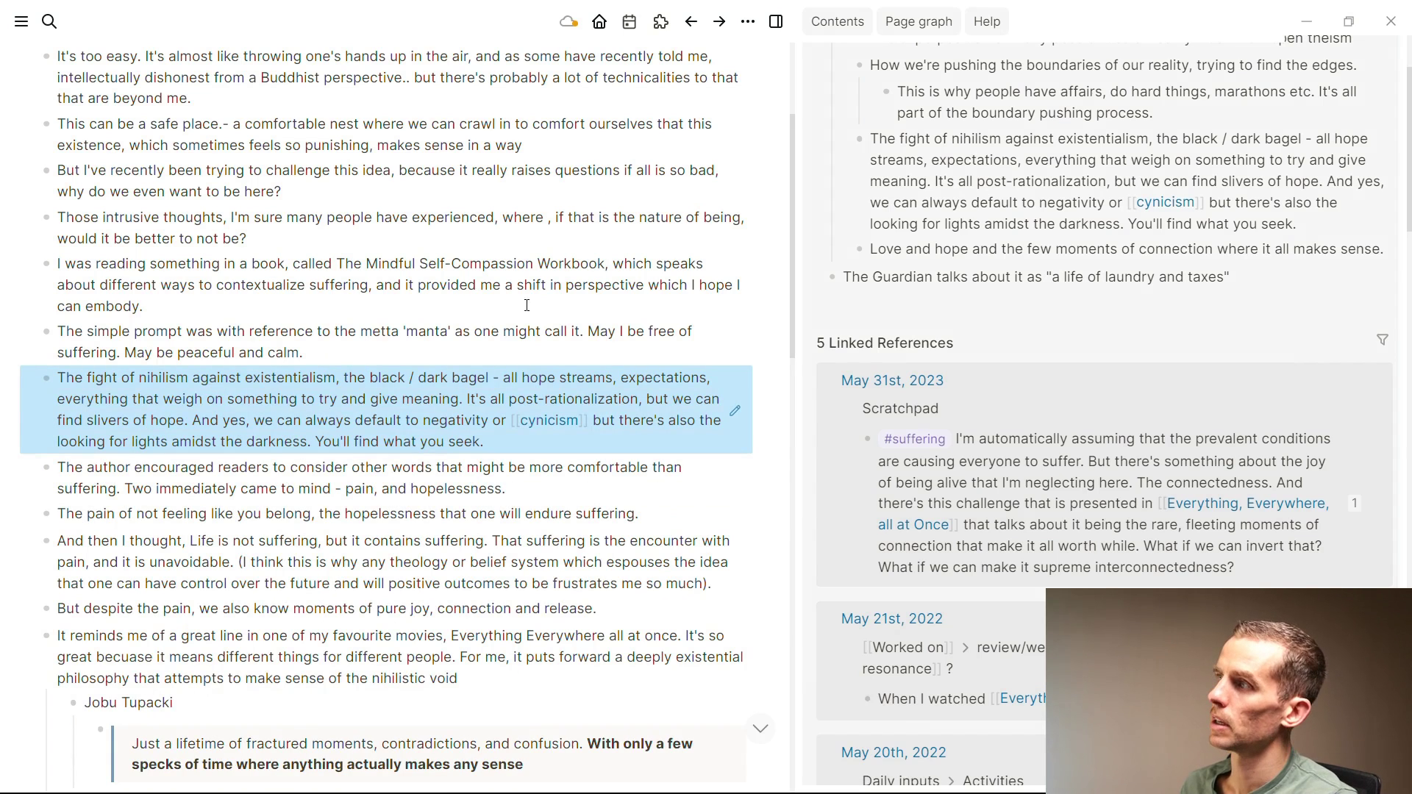
scroll(1036, 121, up, 1)
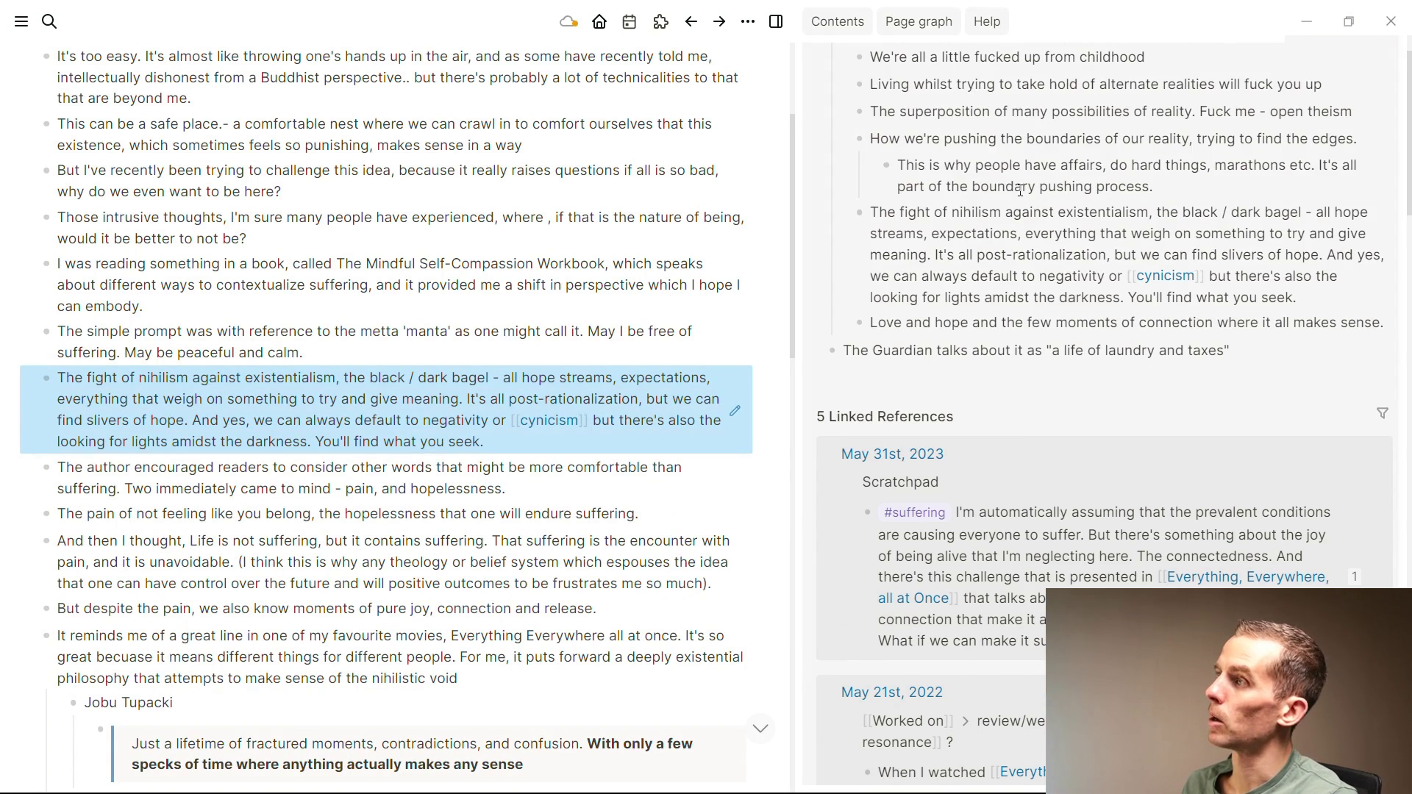
Step: Embed the movie page's boundaries note below the simple prompt paragraph with Ctrl+E
click(991, 140)
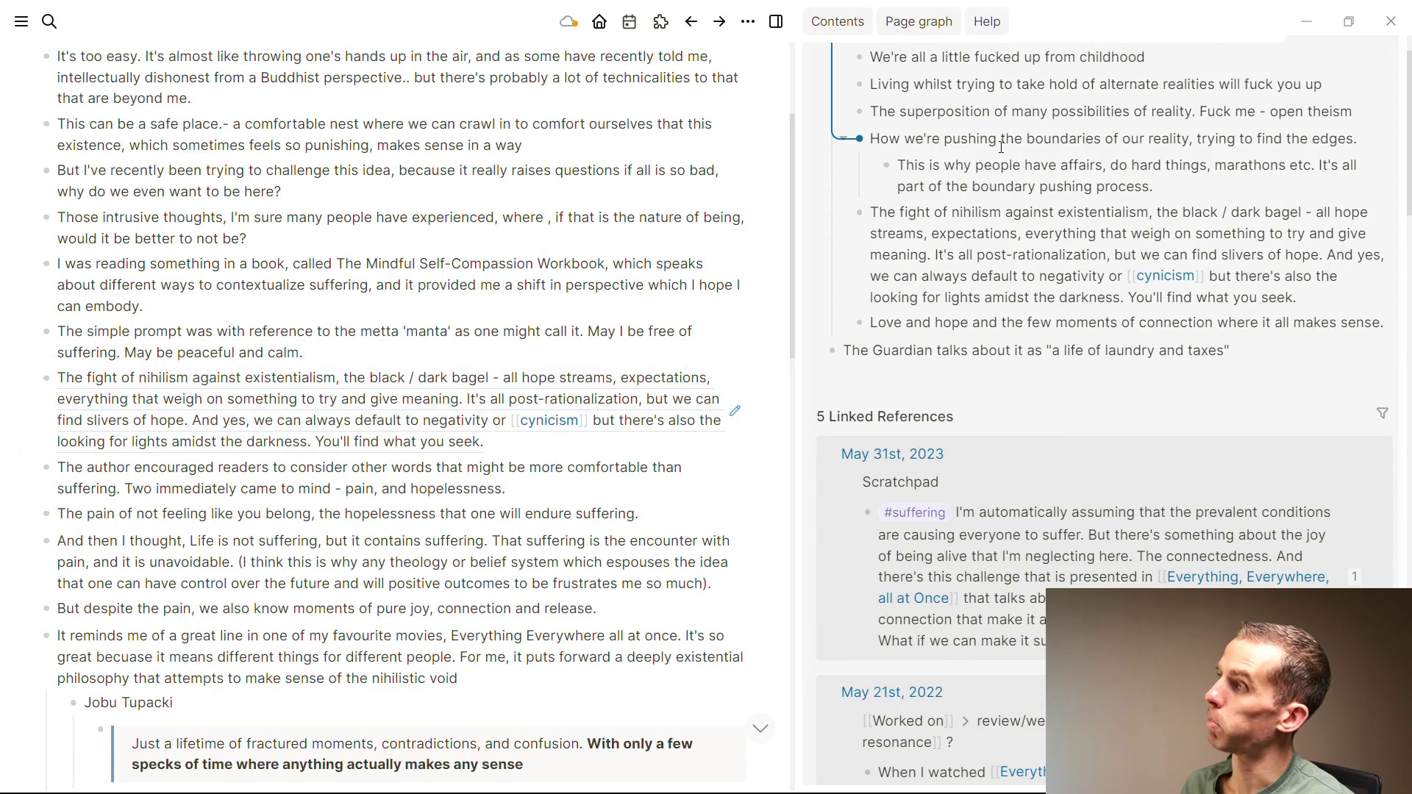
key(ctrl+e)
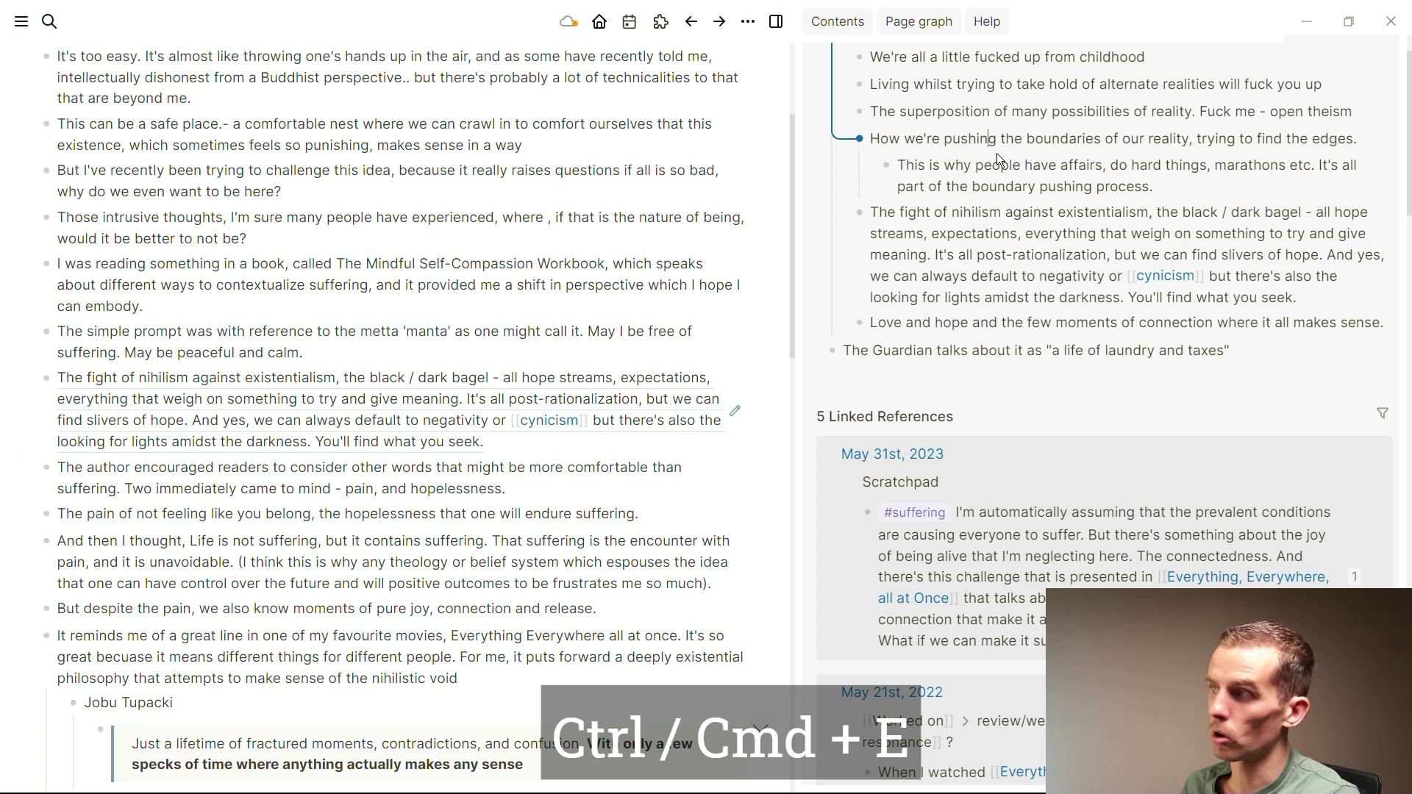
click(348, 343)
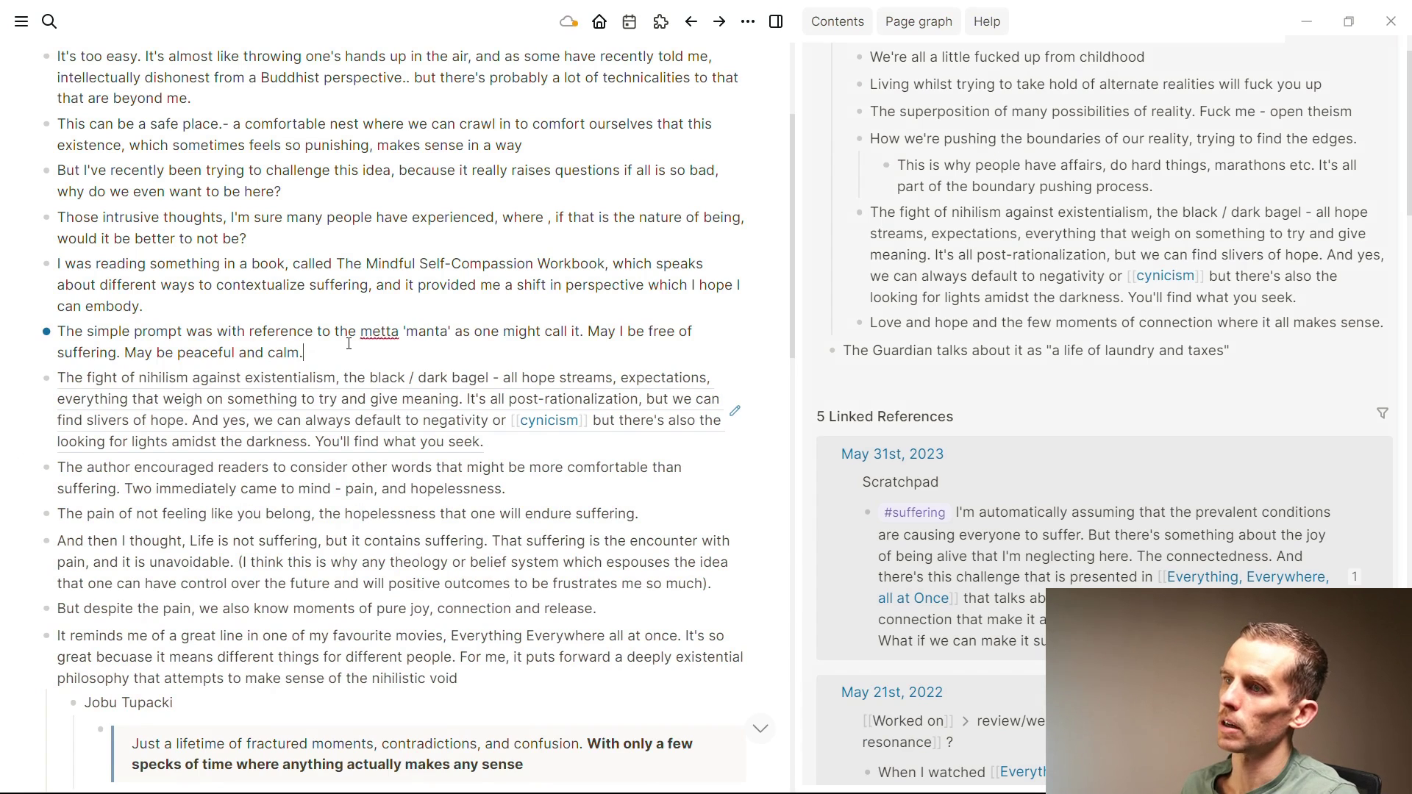
key(Return)
text({{embed ((65435f35-717f-4eba-8401-257aaa8eb02c))}})
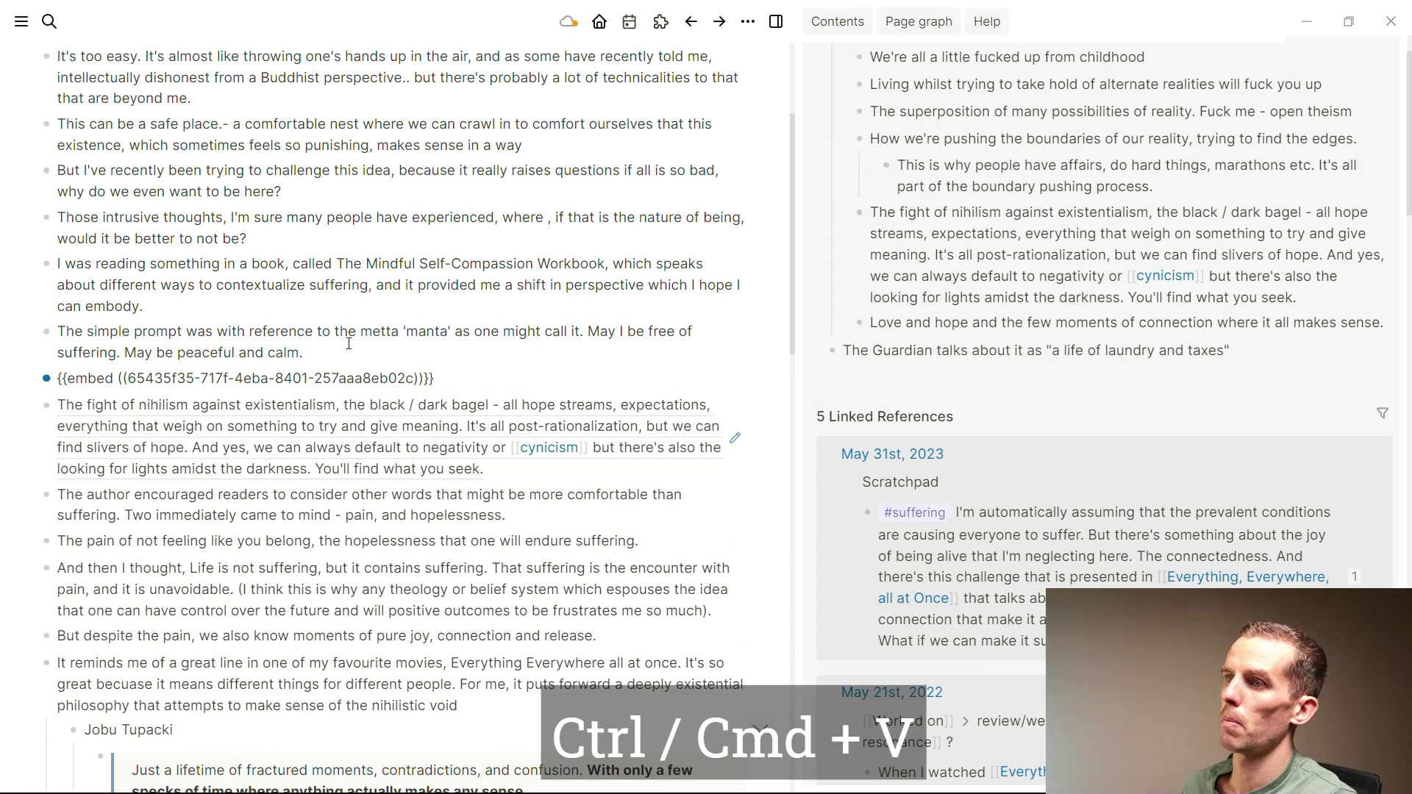
key(Escape)
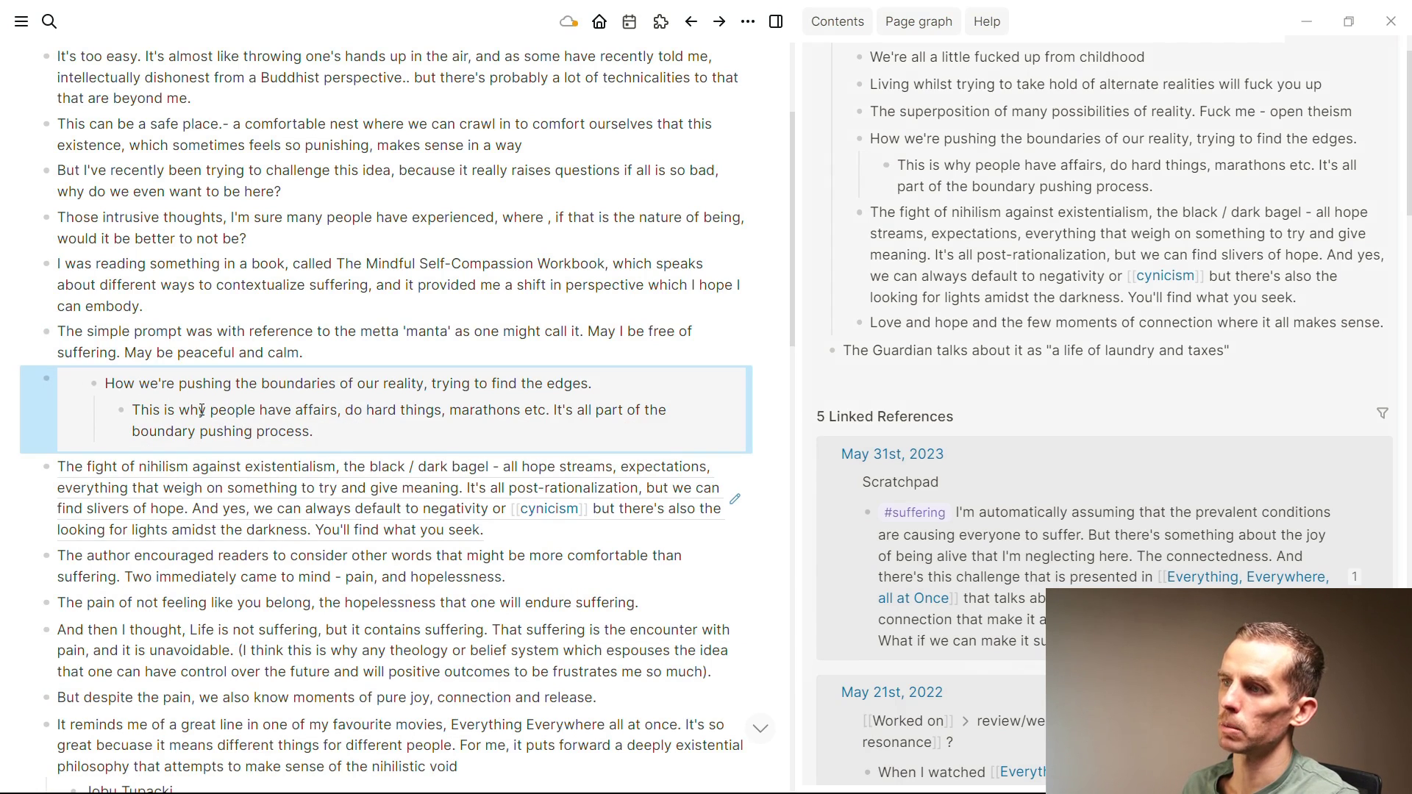
Step: Replace the nihilism block reference with plain text and select that paragraph block
right_click(227, 488)
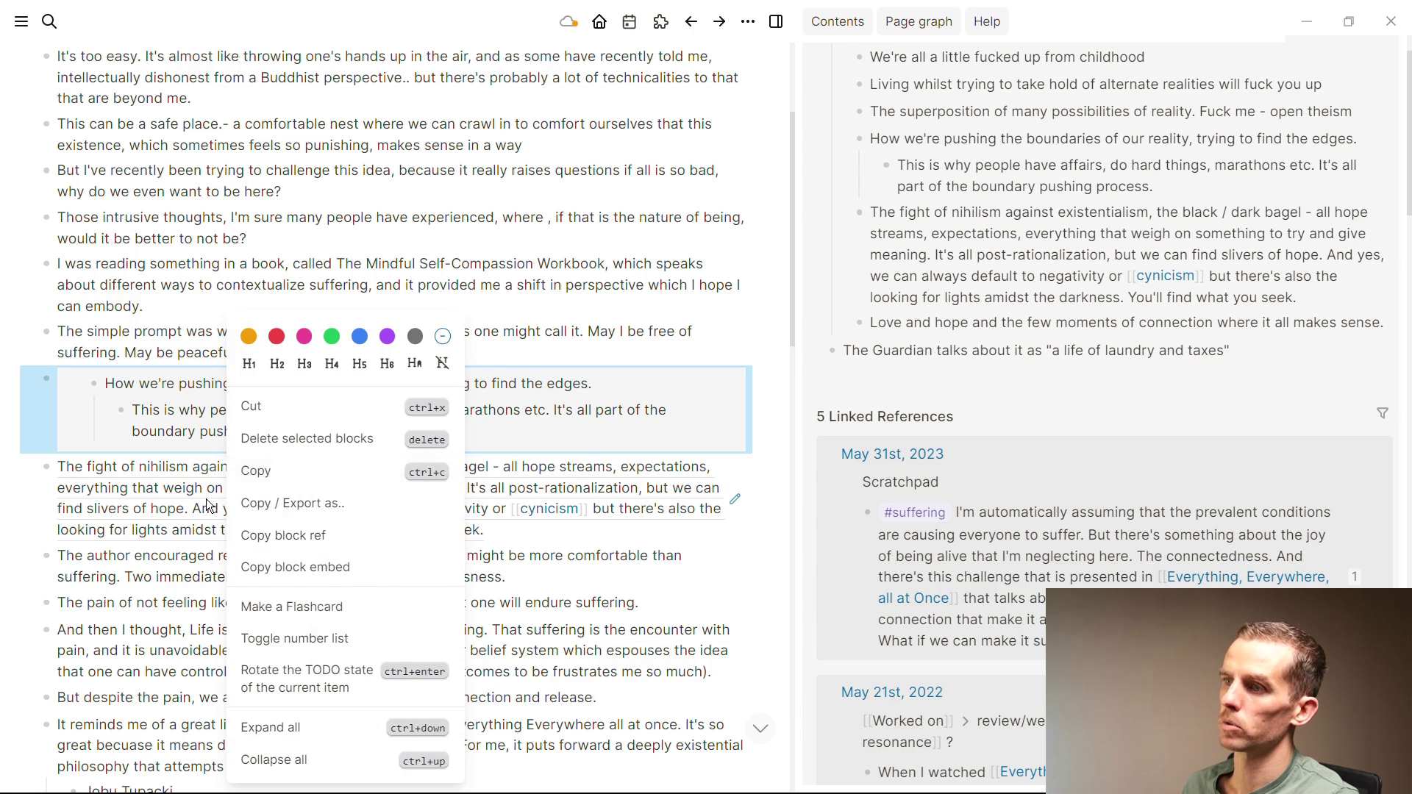
key(Escape)
right_click(230, 487)
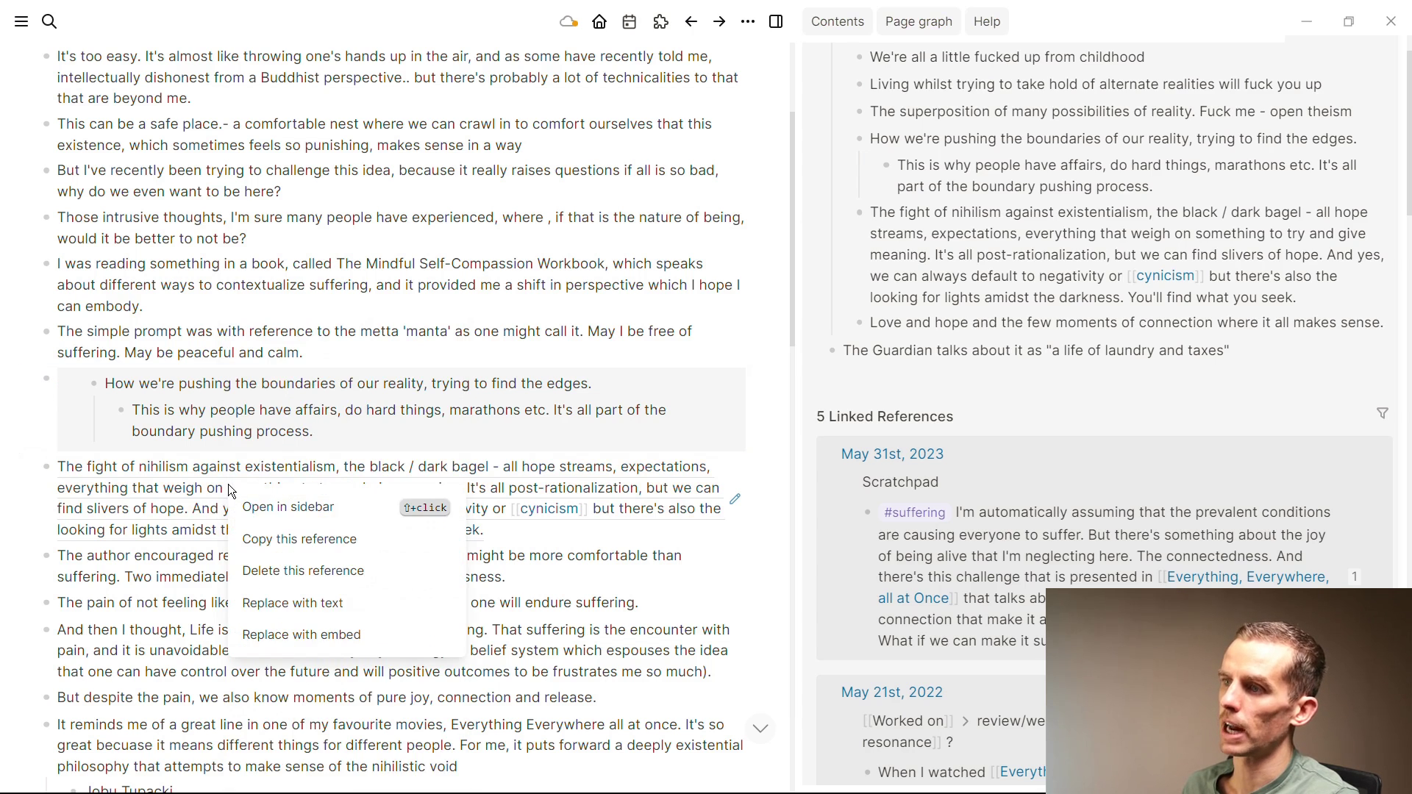
click(335, 609)
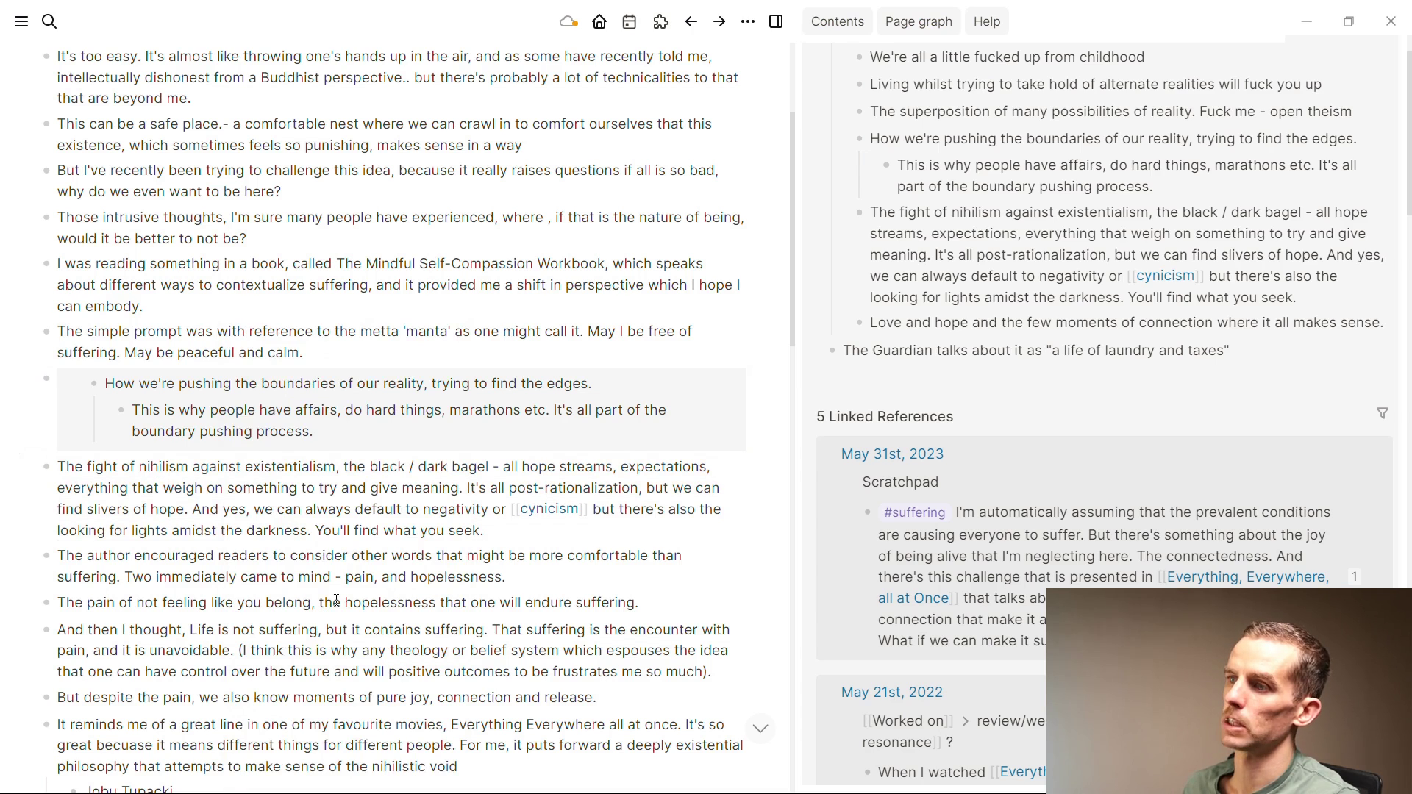
click(394, 507)
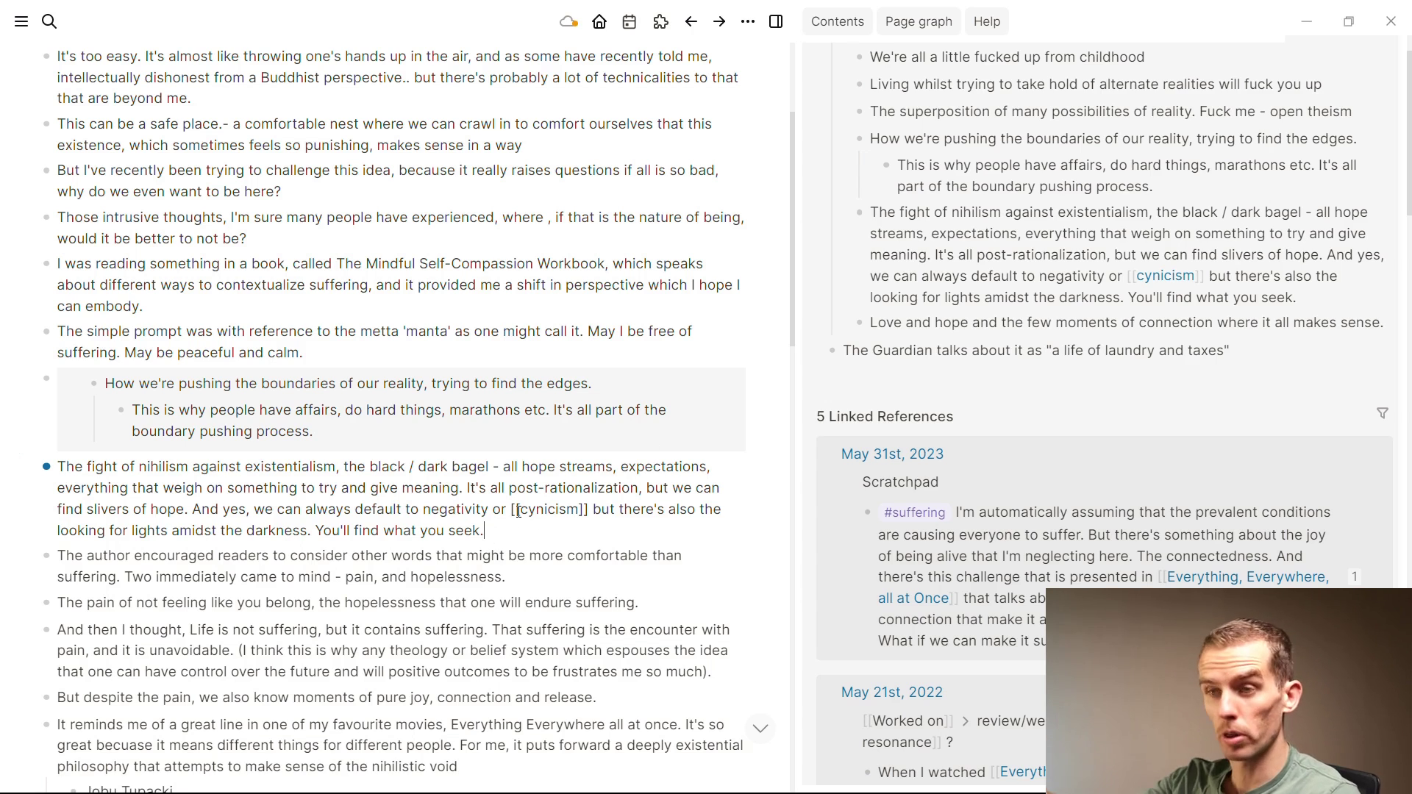
key(shift+Up)
key(shift+Up)
key(shift+Up)
key(shift+Up)
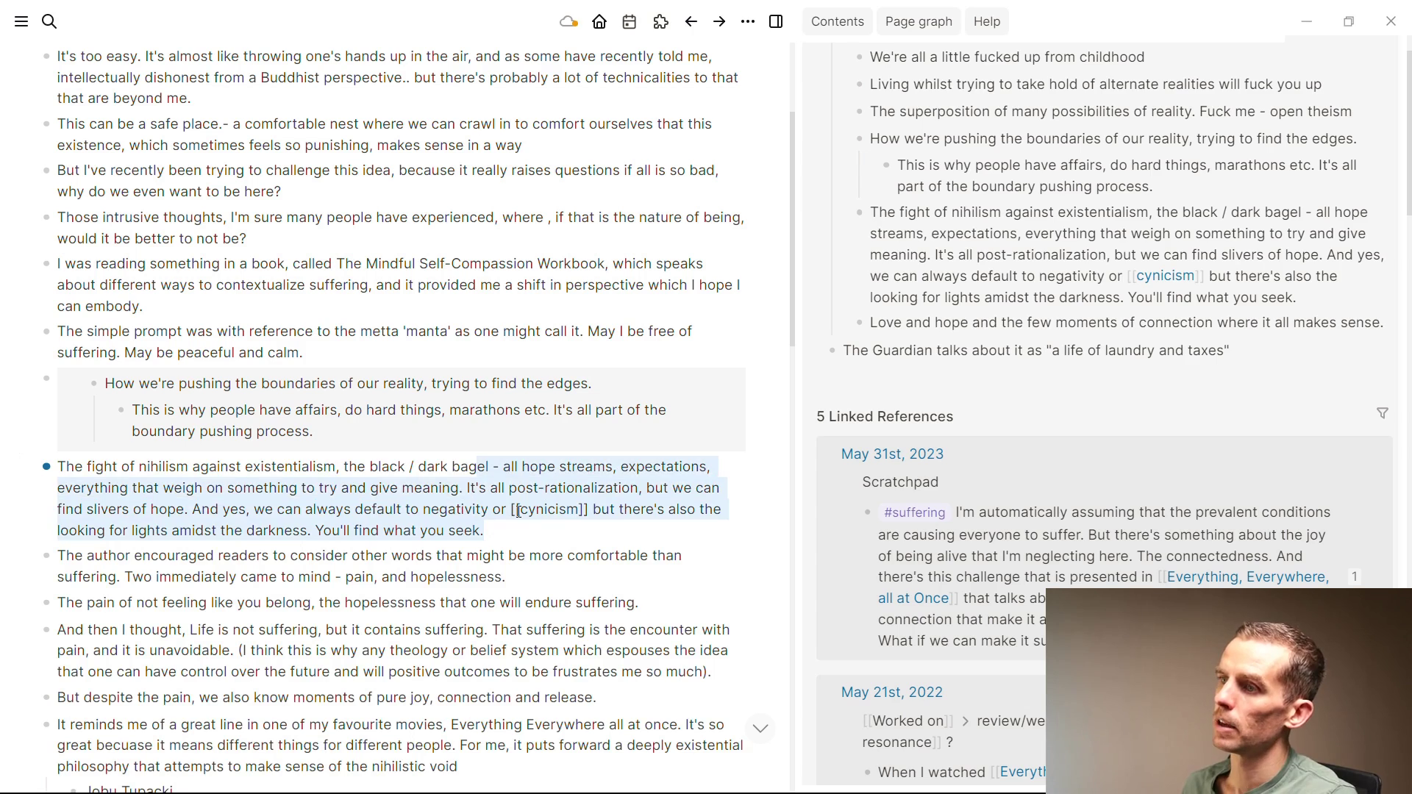
Step: Delete the nihilism paragraph and the embedded boundaries block from the draft
key(BackSpace)
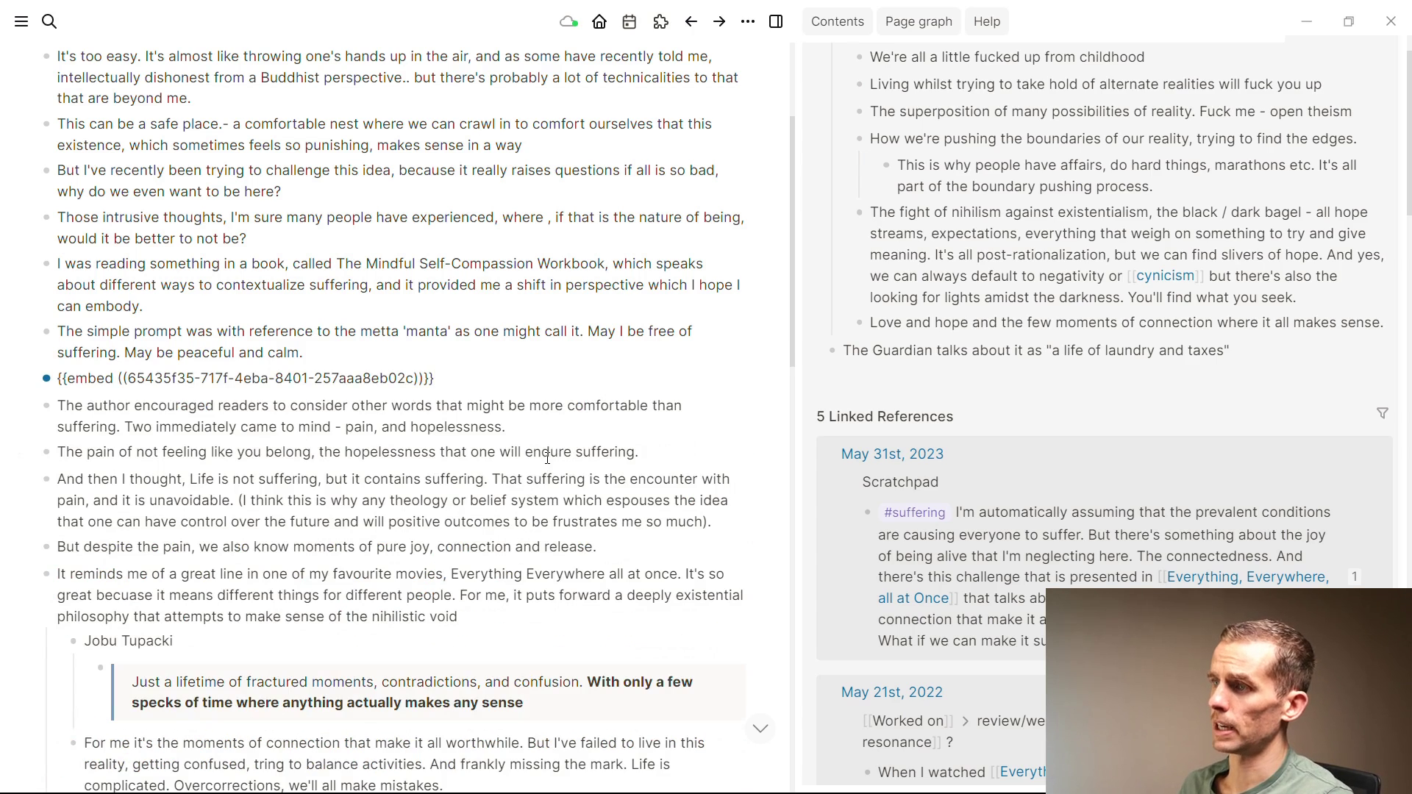
key(Escape)
key(BackSpace)
scroll(503, 444, down, 4)
scroll(436, 324, down, 6)
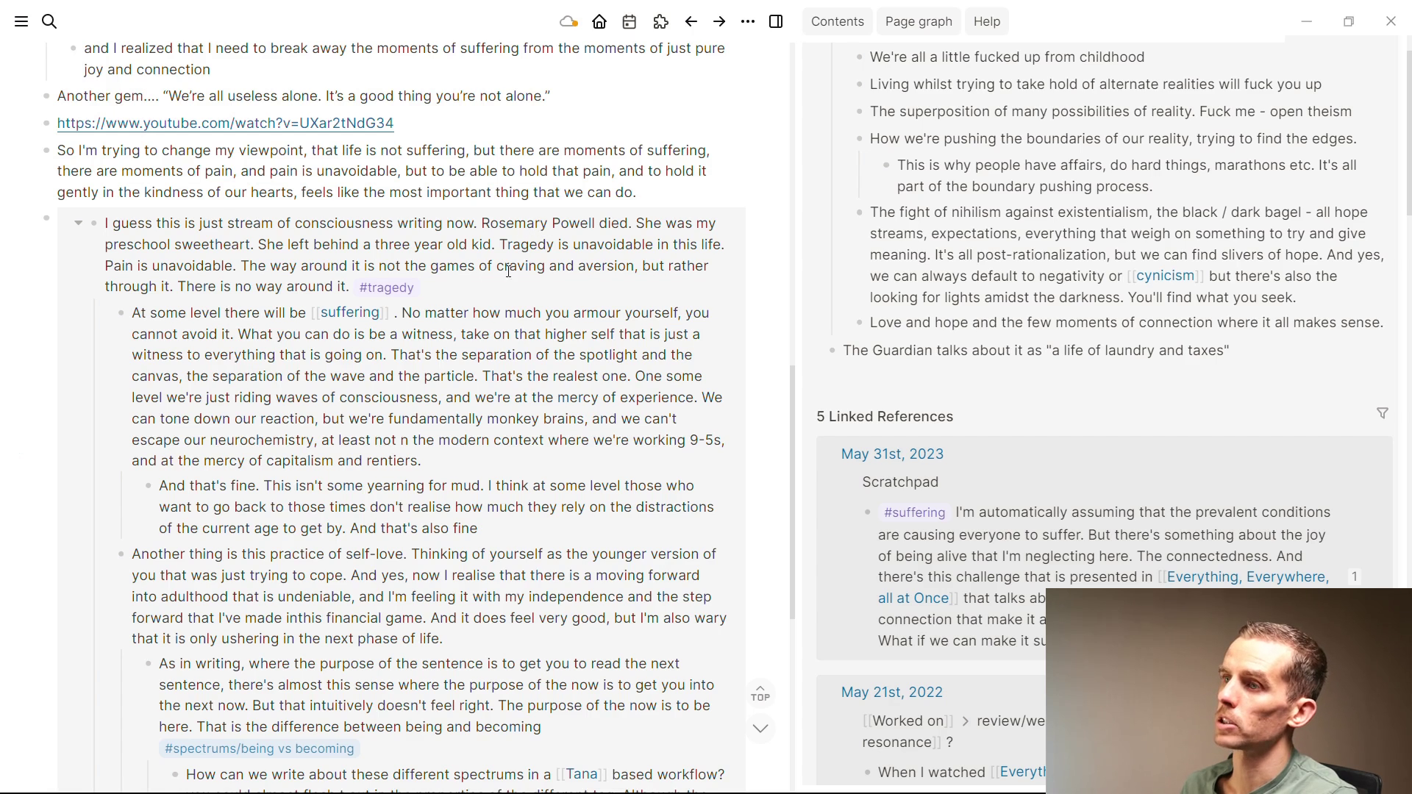
Step: Correct the word 'manta' to 'mantra' in the draft
scroll(357, 341, down, 1)
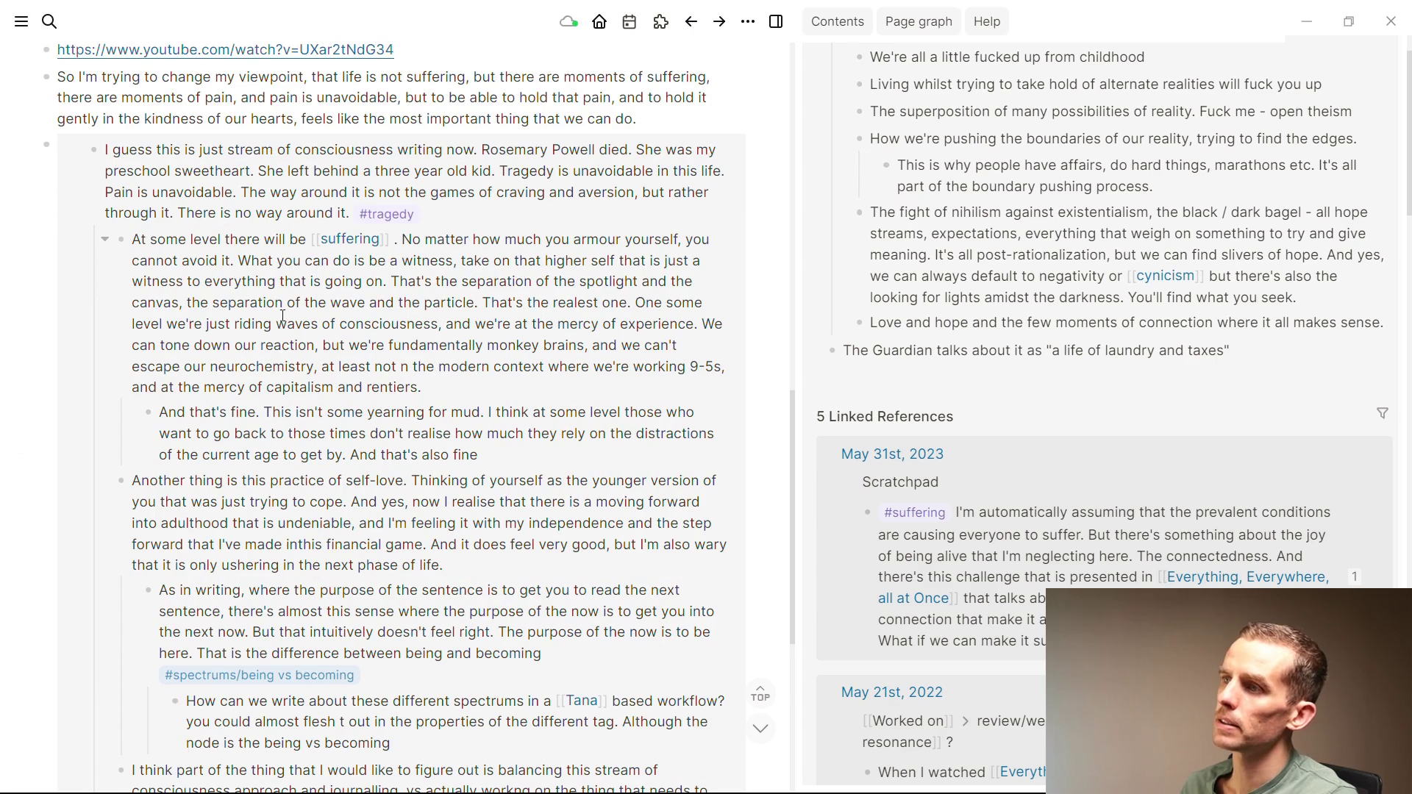
scroll(271, 311, up, 9)
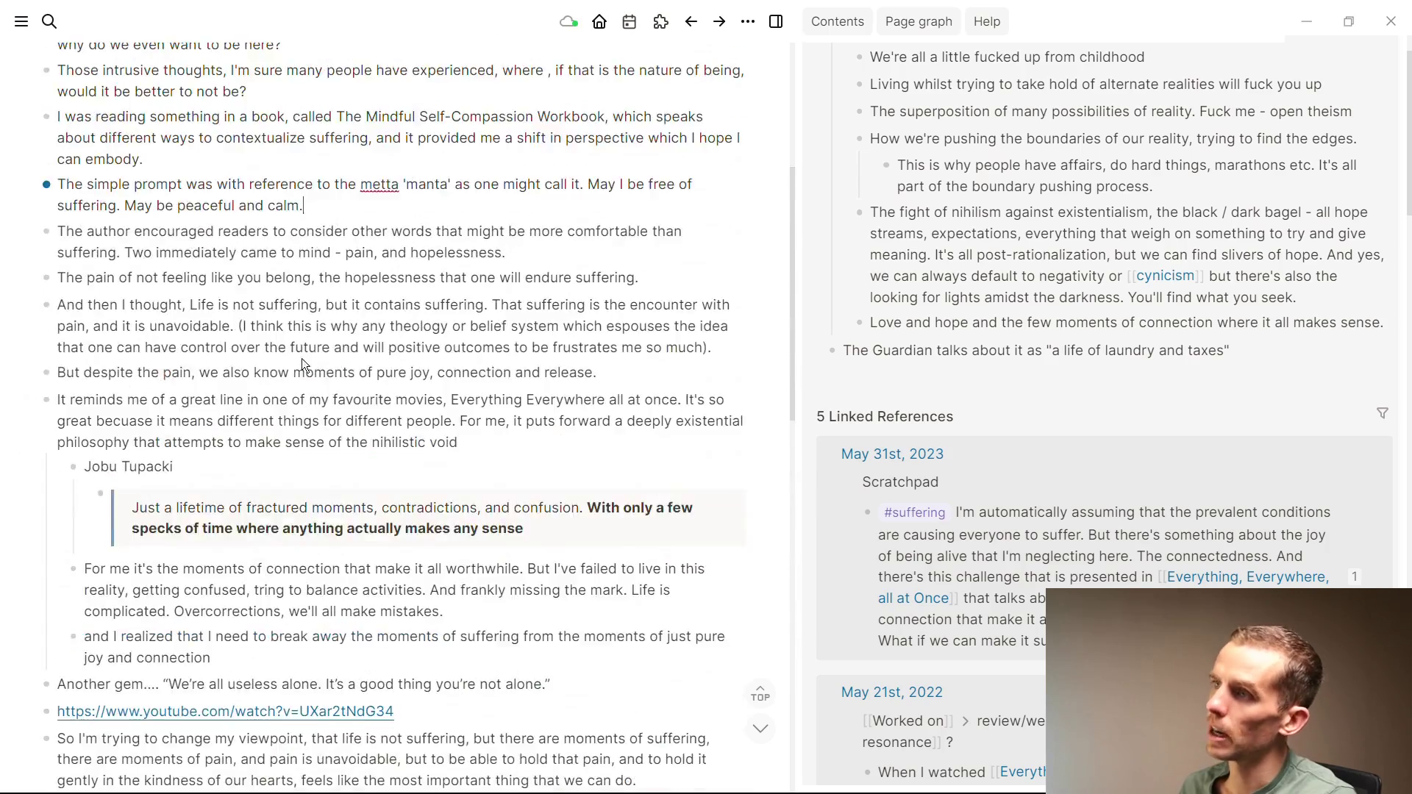
scroll(287, 308, up, 4)
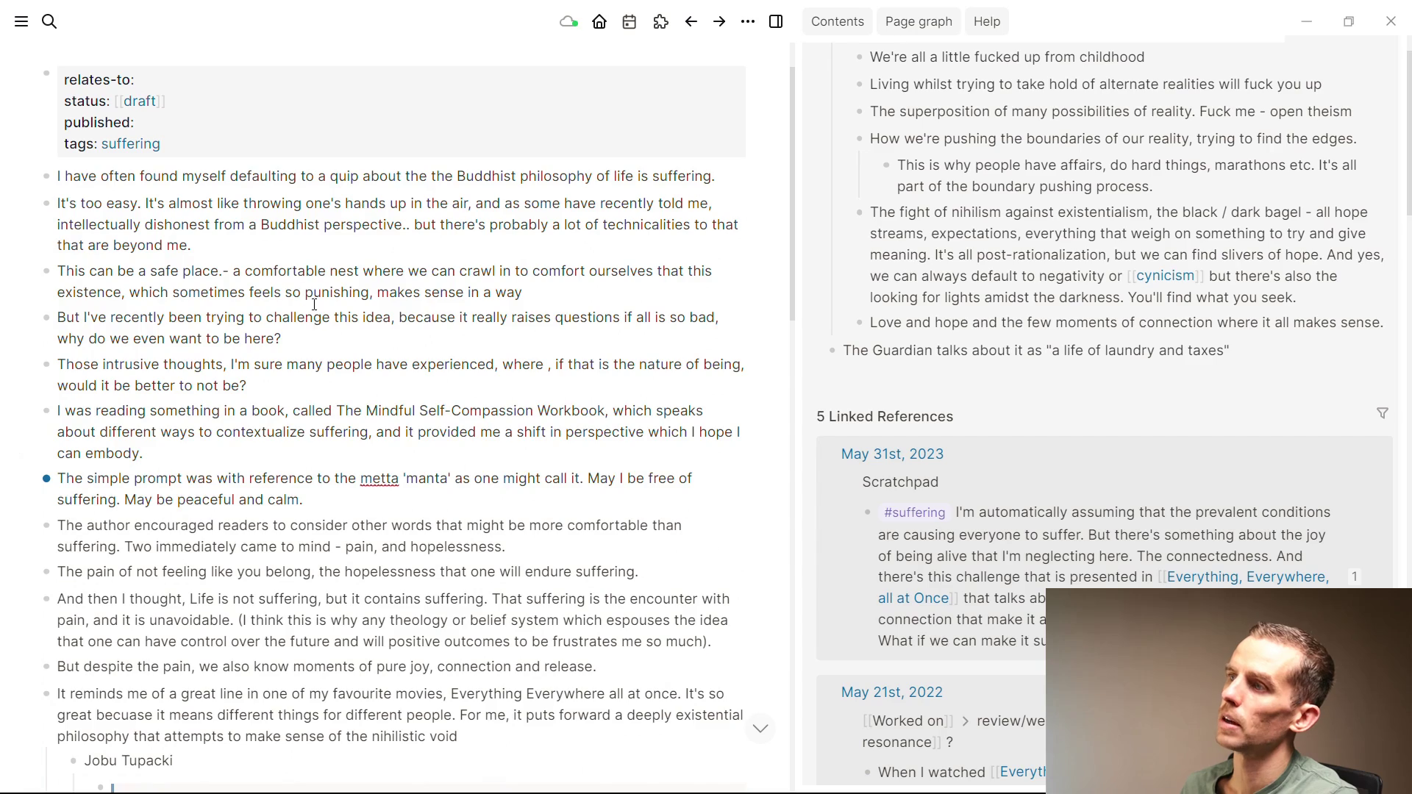
click(442, 481)
text(r)
scroll(443, 482, down, 16)
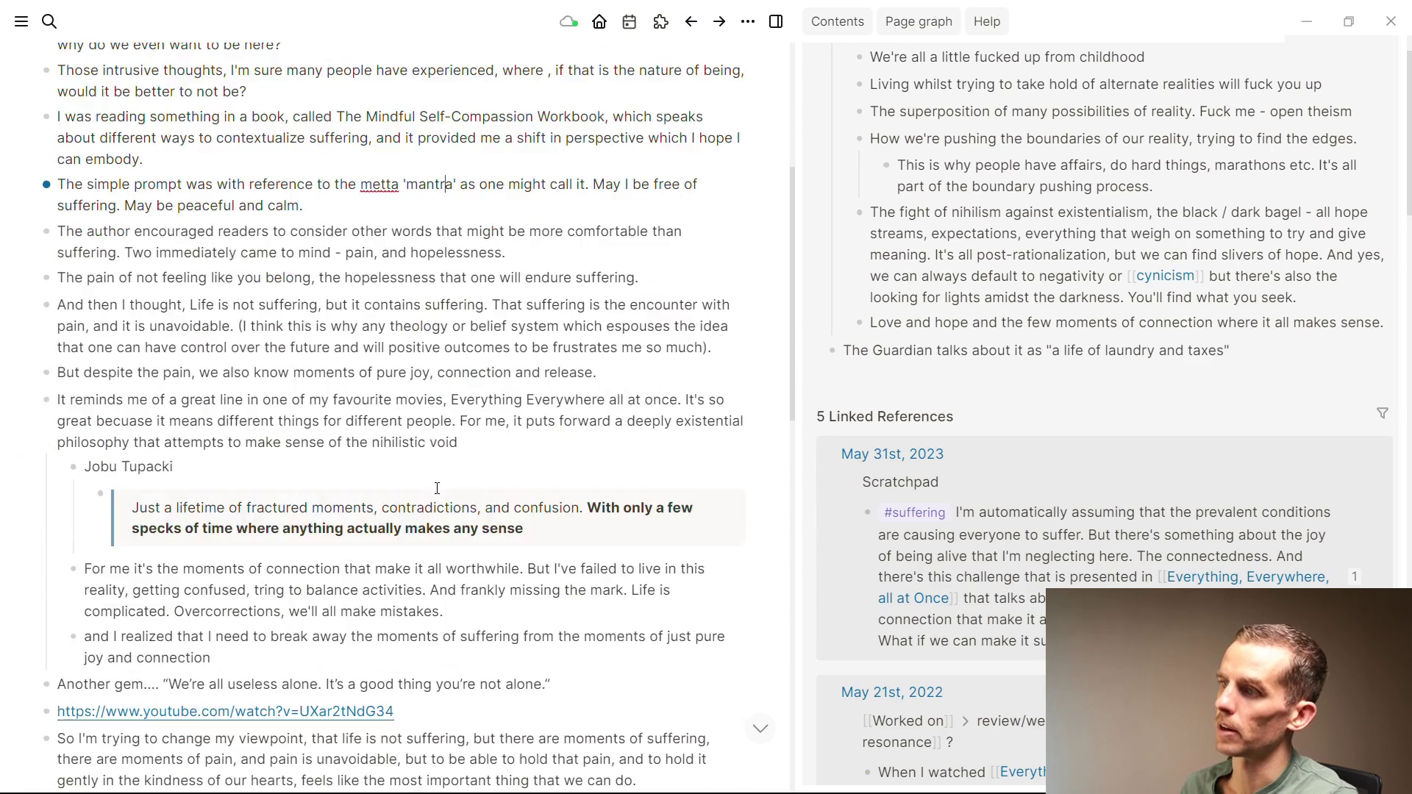
scroll(428, 460, up, 1)
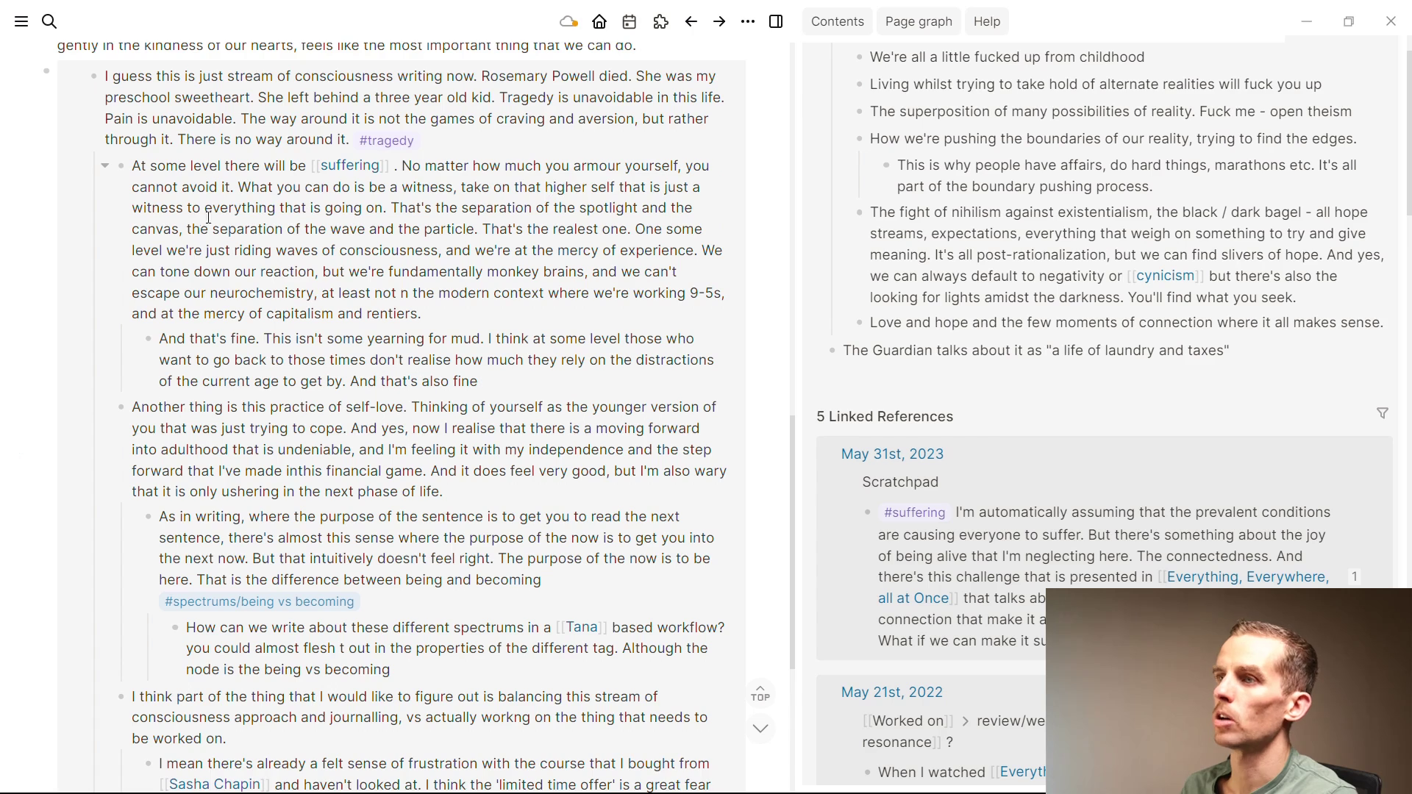
scroll(363, 226, down, 2)
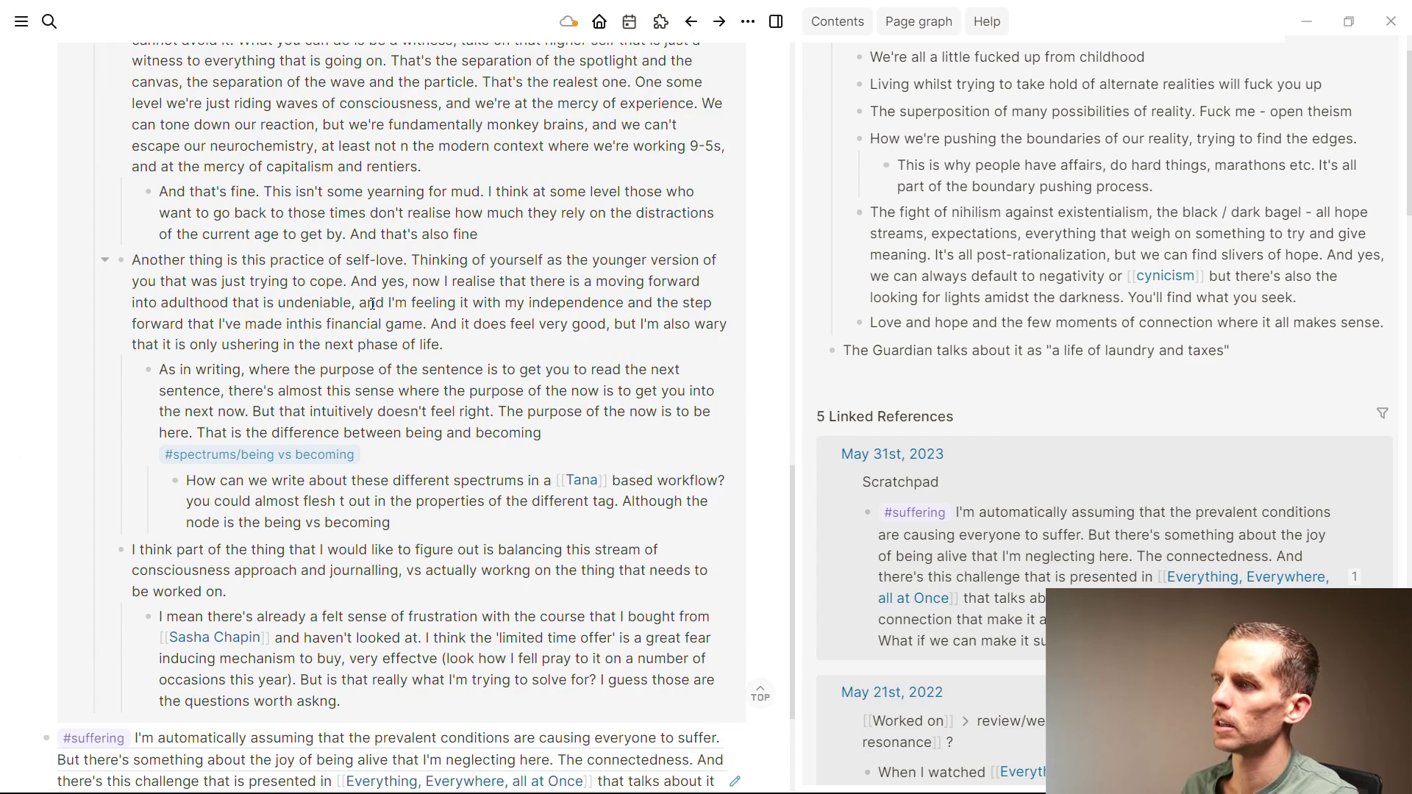
scroll(372, 304, up, 2)
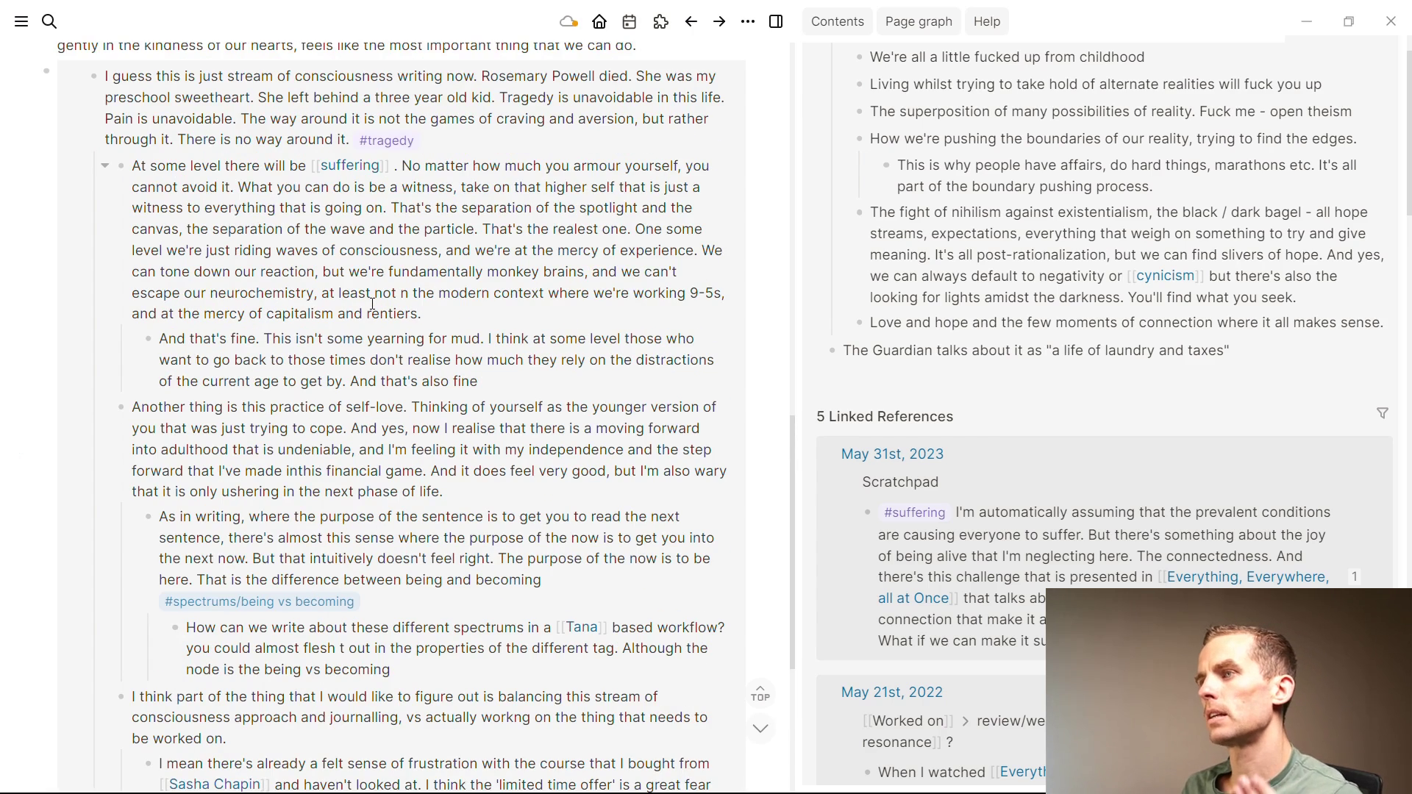
scroll(372, 304, up, 3)
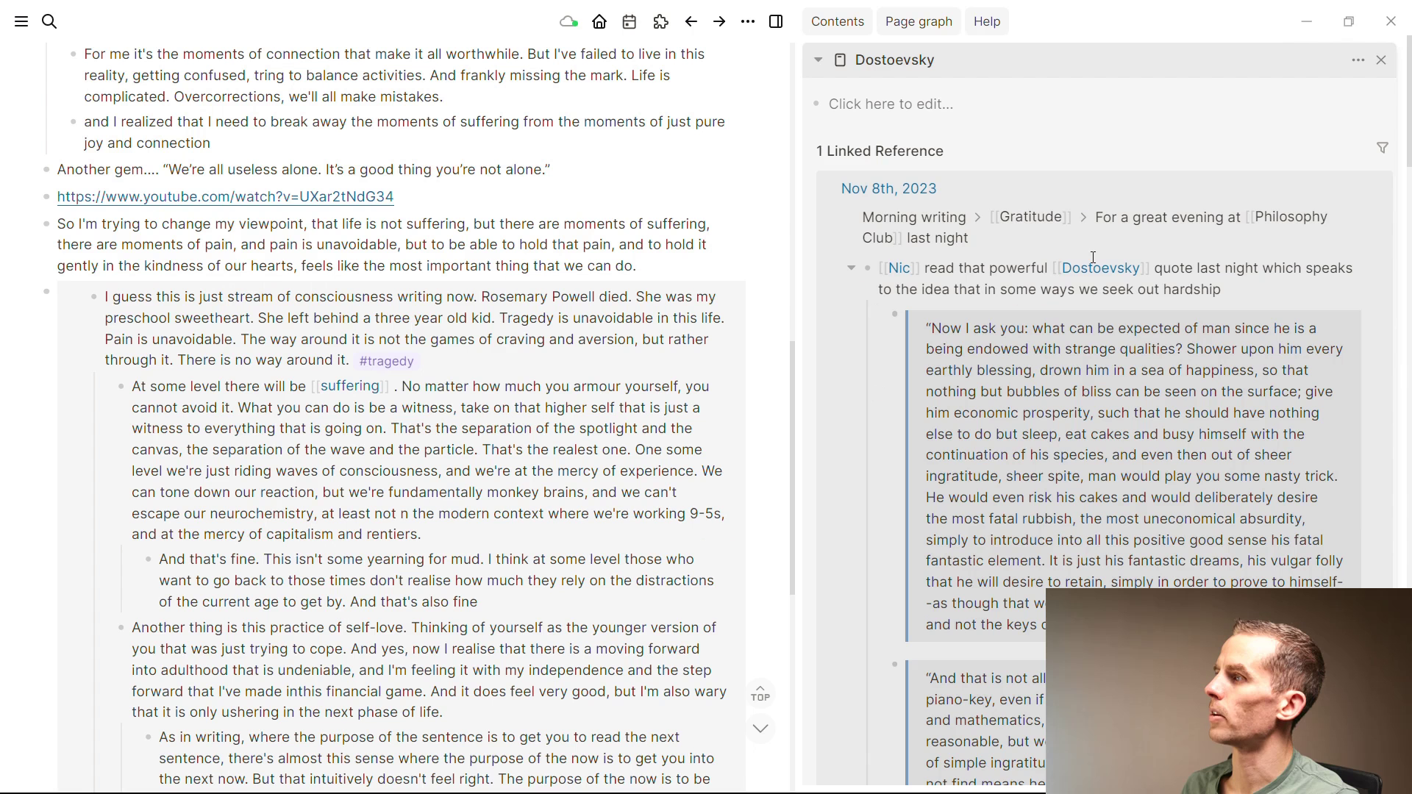
Step: Scroll down through the Dostoevsky page's morning-writing linked reference in the sidebar
scroll(1086, 285, down, 1)
scroll(1109, 202, down, 1)
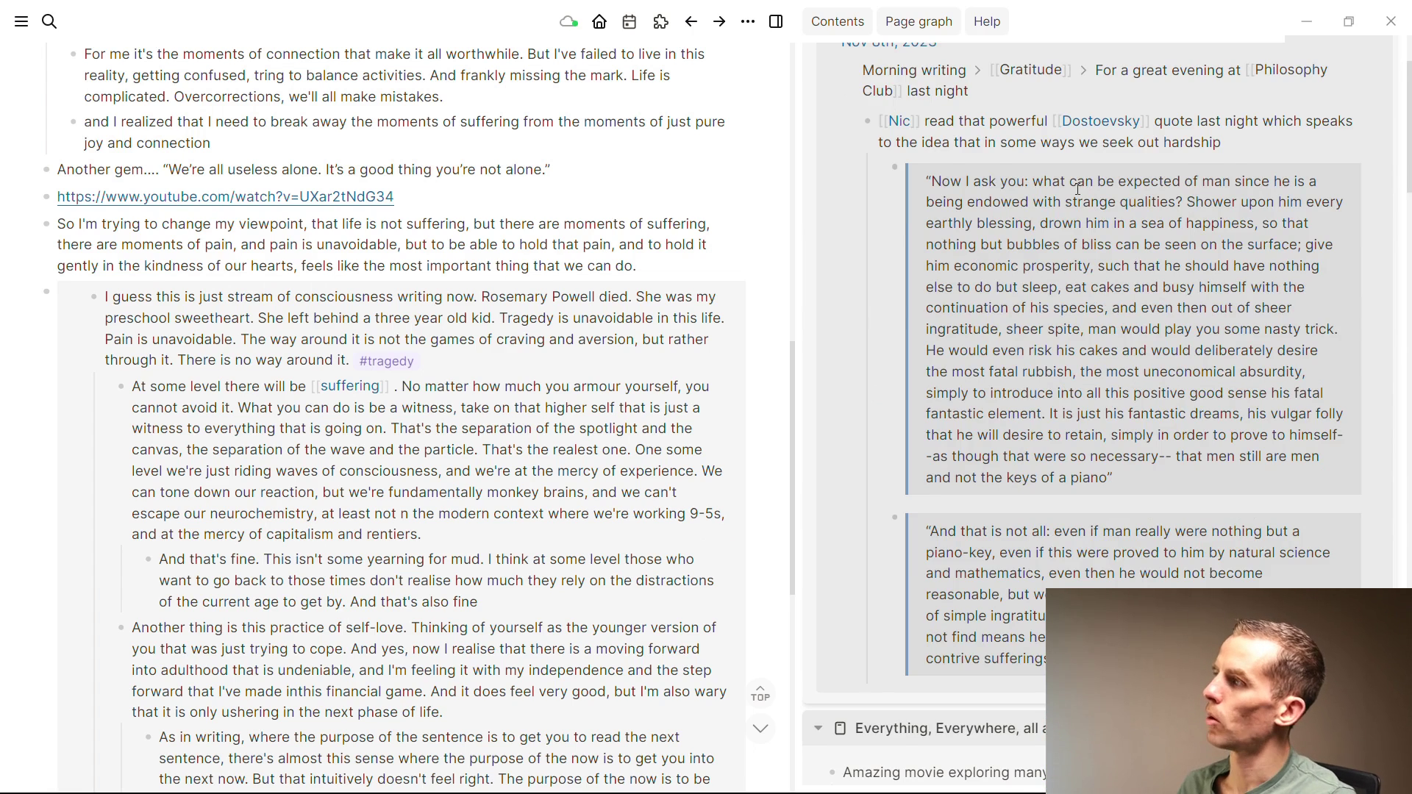
Step: Insert an 'Introduction' block above the draft's first paragraph
scroll(1067, 258, down, 2)
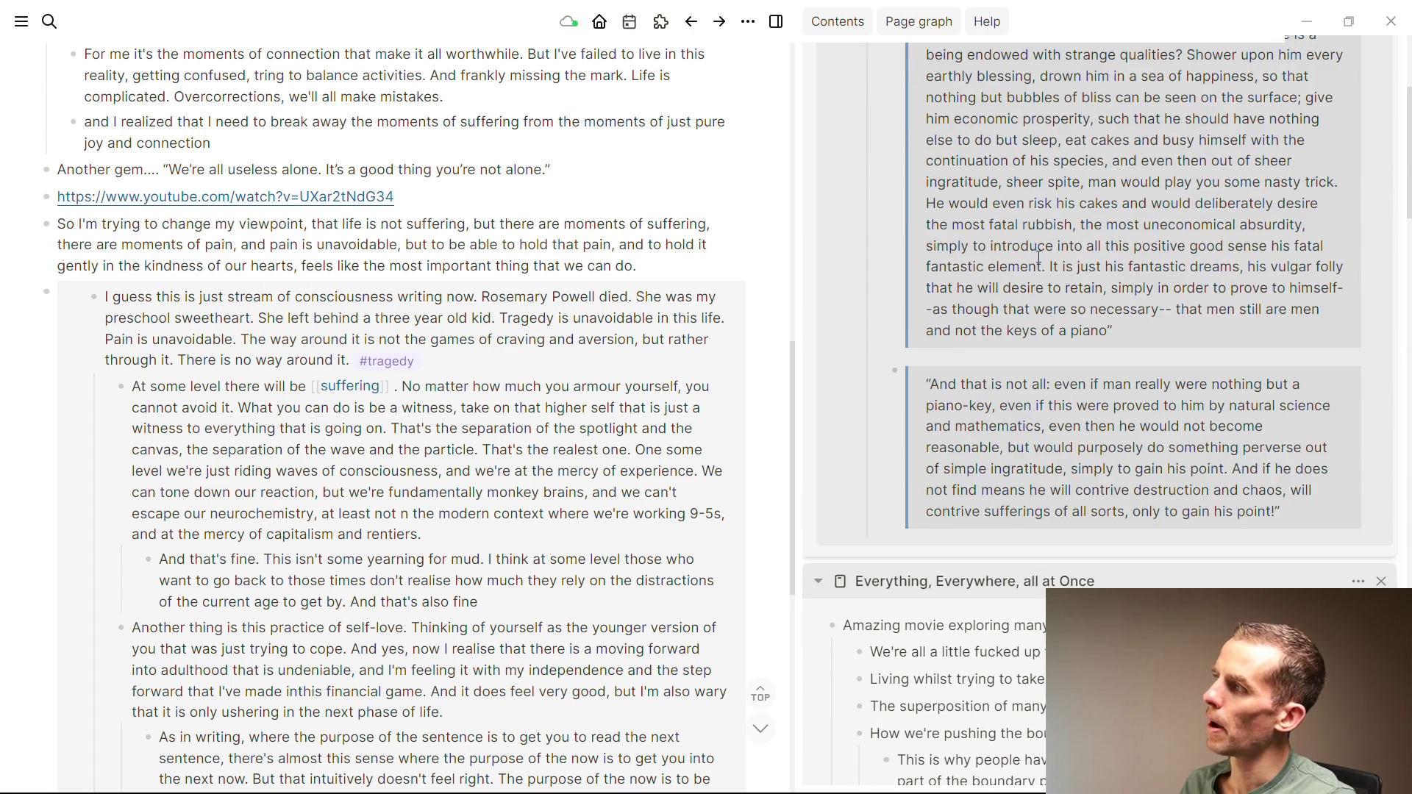
scroll(1049, 292, up, 2)
scroll(598, 540, down, 5)
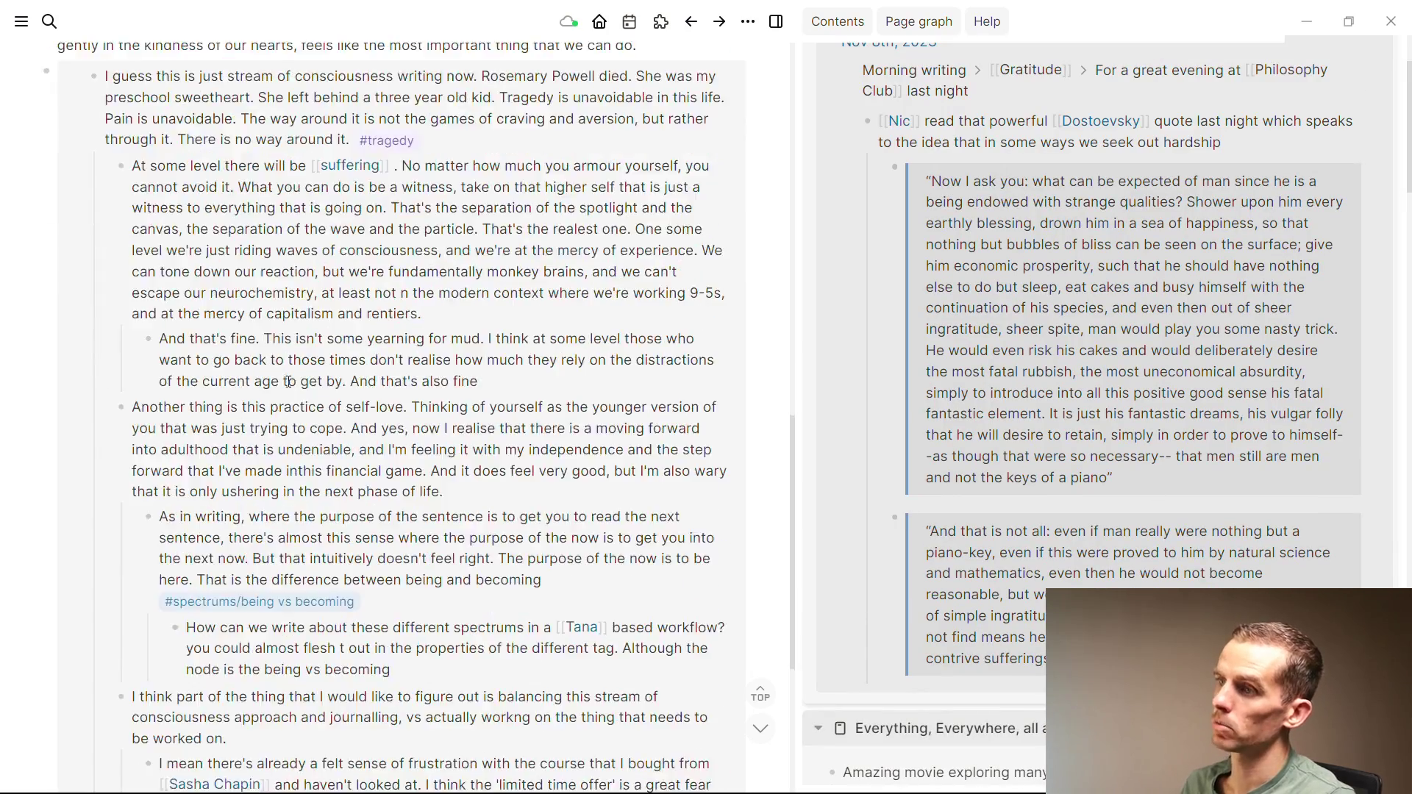
scroll(292, 397, up, 4)
scroll(292, 397, up, 4)
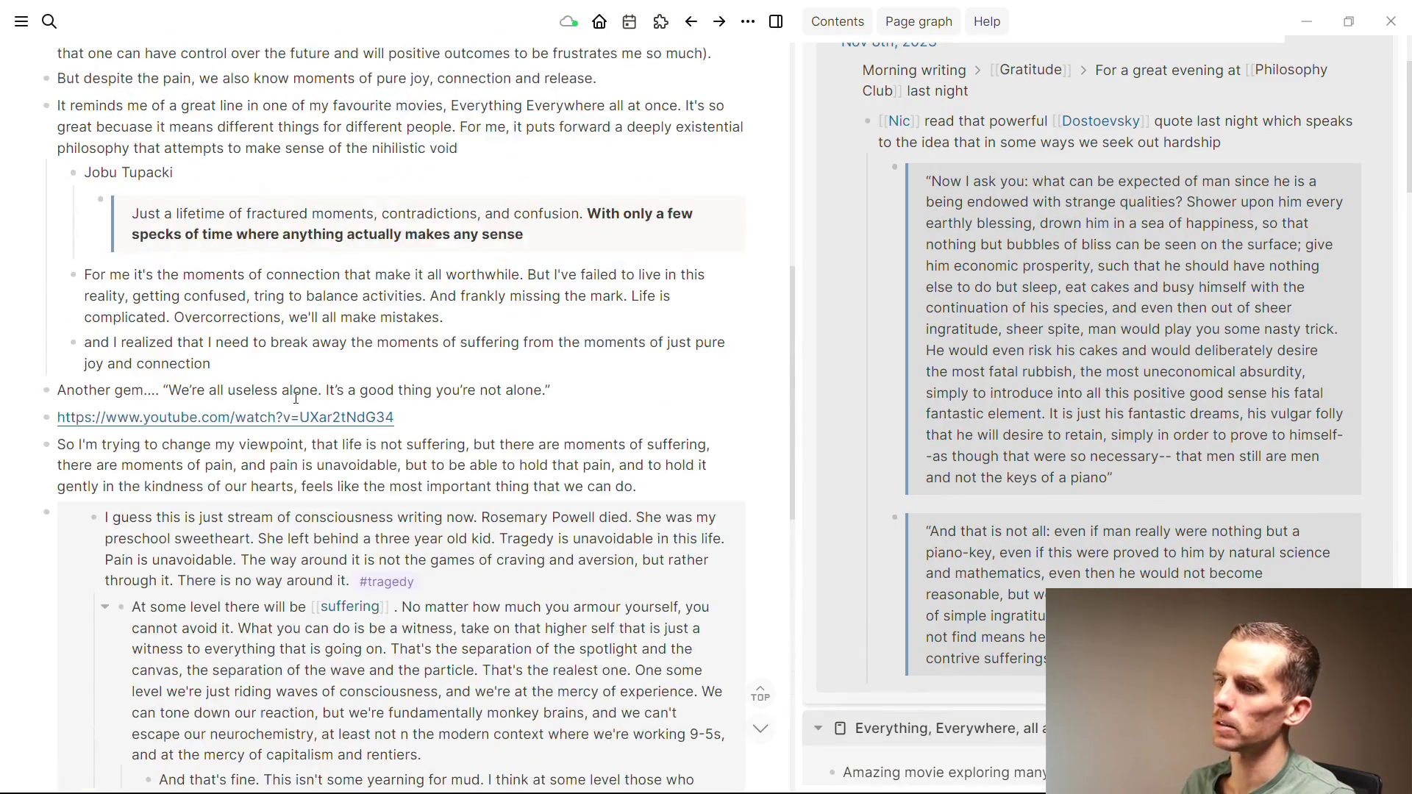
scroll(296, 397, up, 6)
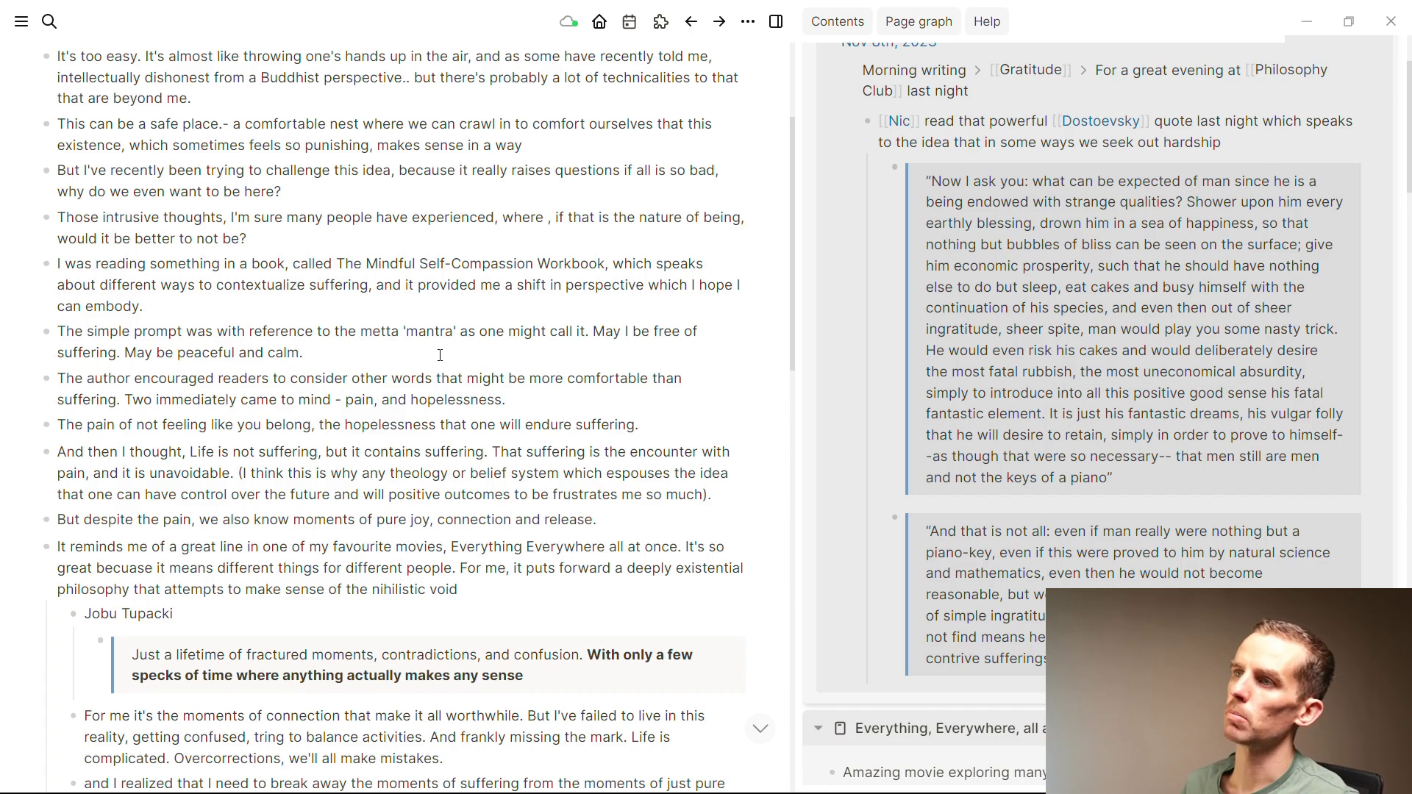
scroll(440, 355, up, 3)
click(153, 254)
key(Return)
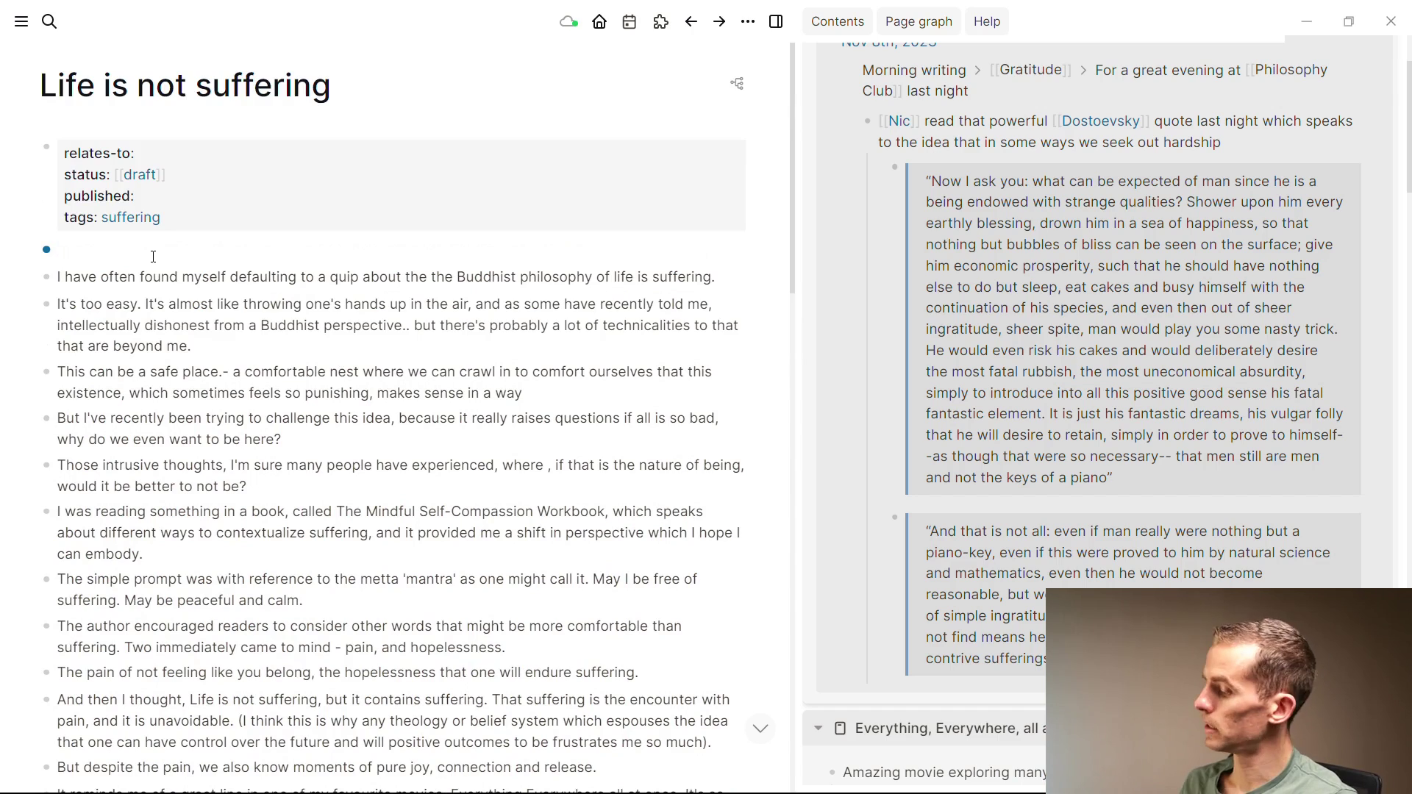
text(Introduction)
Step: Indent the first five paragraphs, through 'Those intrusive thoughts', under Introduction
key(Down)
key(shift+Down)
key(shift+Down)
key(shift+Down)
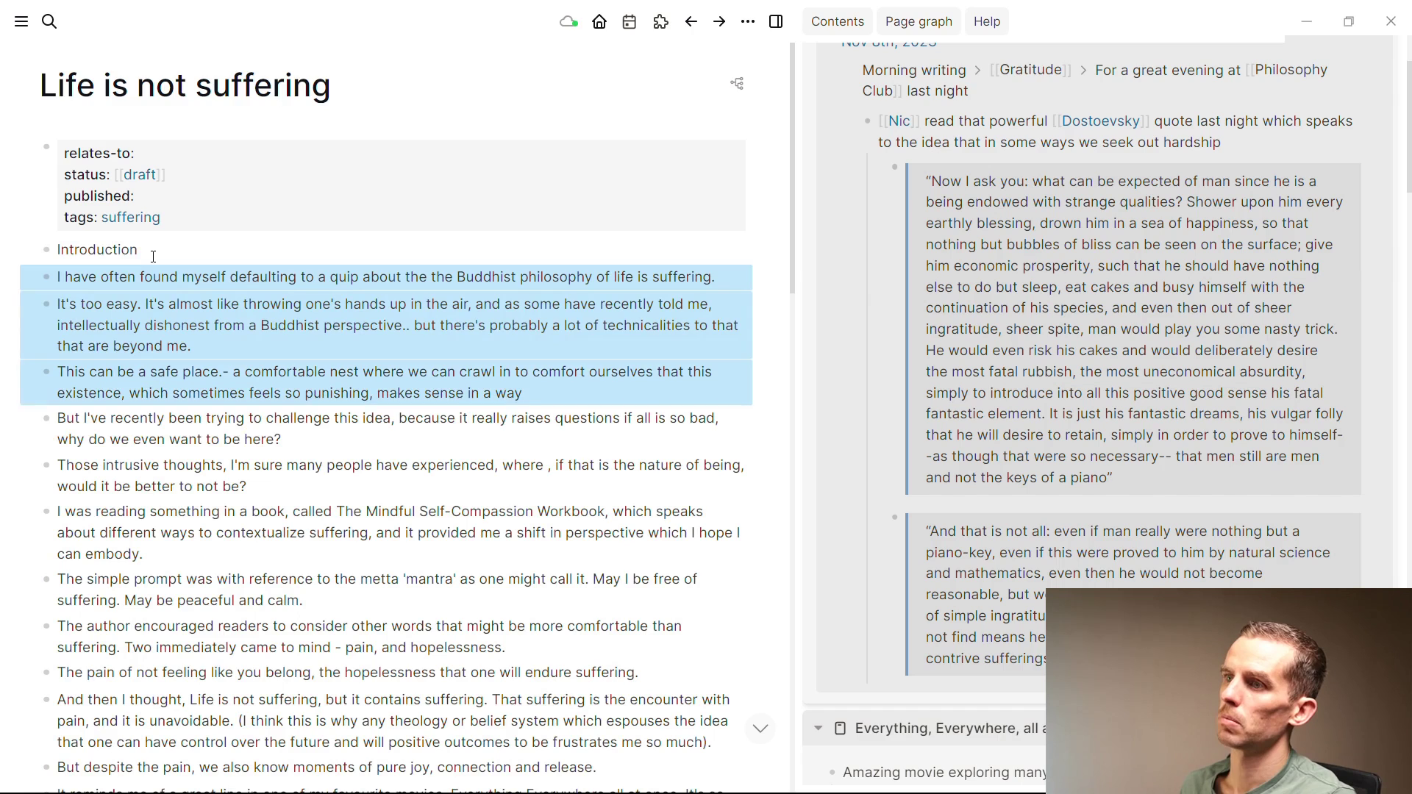
key(shift+Down)
key(Tab)
key(Down)
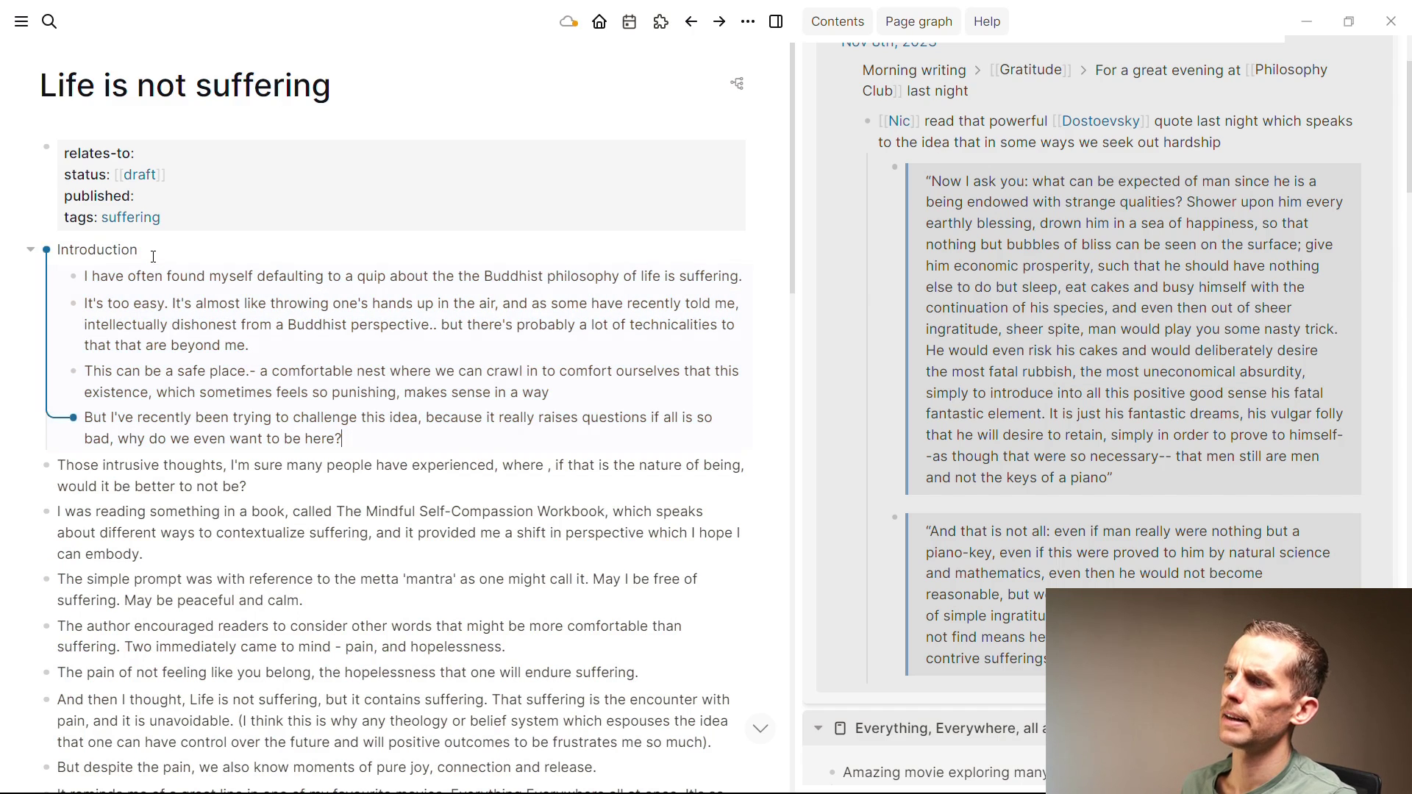
key(Tab)
key(Return)
Step: Nest the book paragraph under a new 'Complication' block, then collapse Complication and Introduction
key(Right)
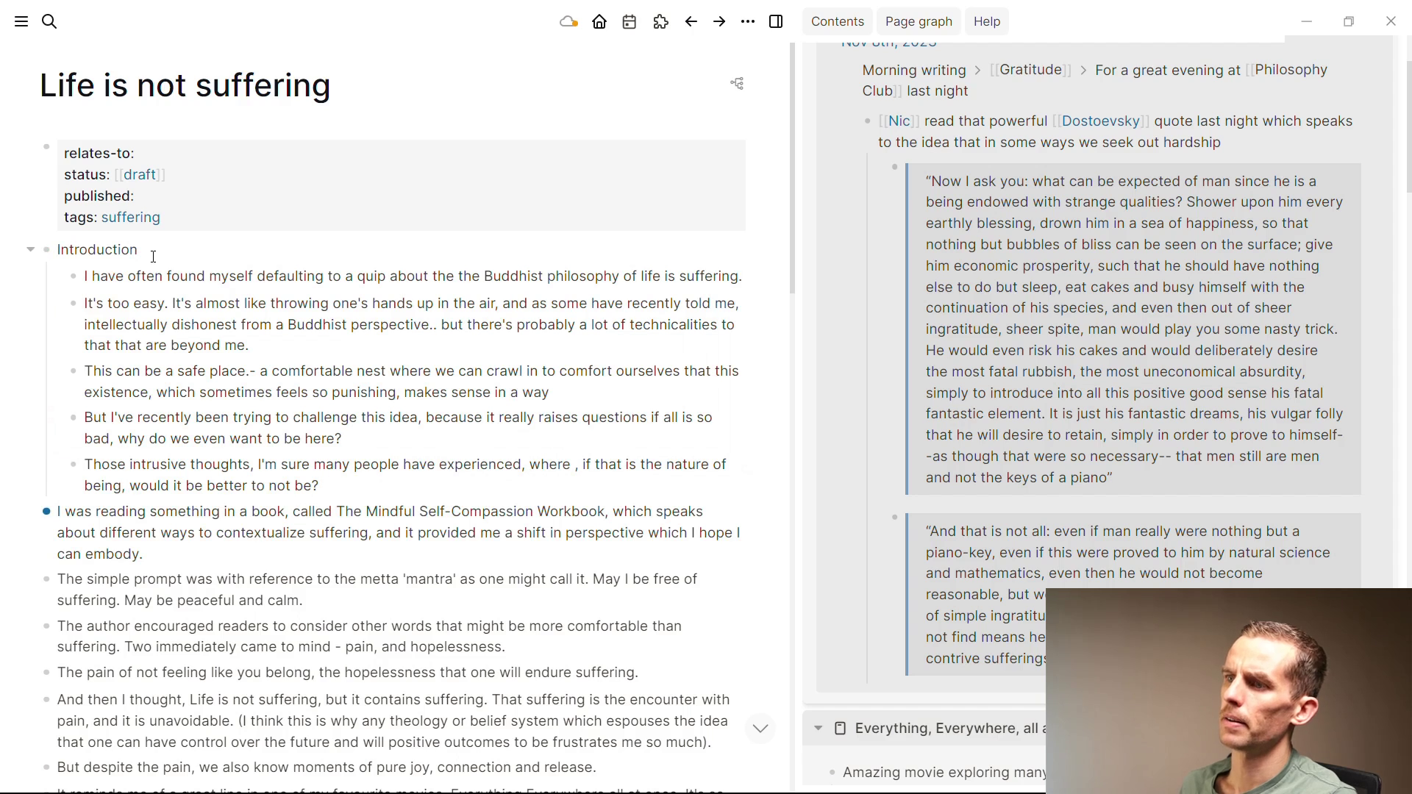
key(Return)
text(Complicati)
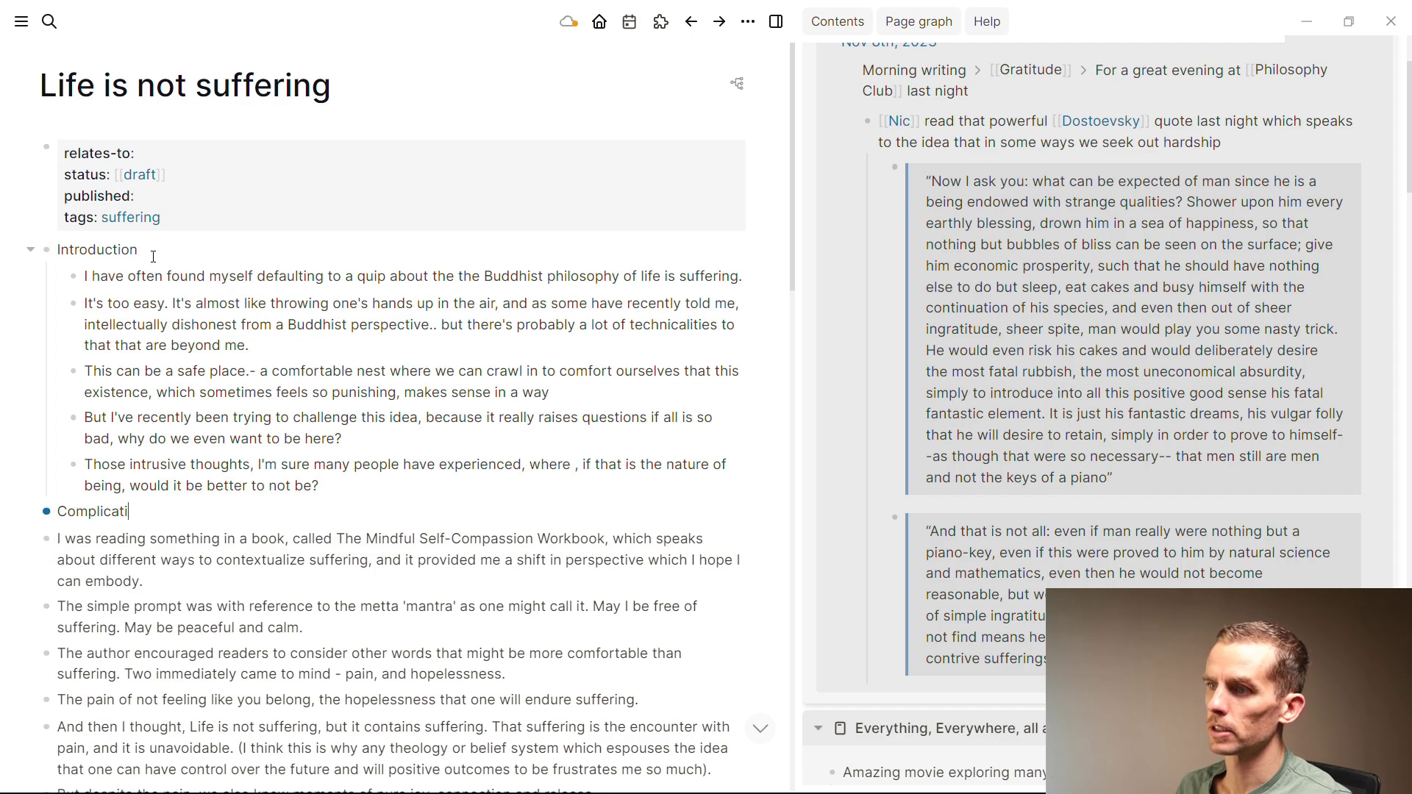
text(on)
key(Down)
key(shift+Down)
key(shift+Down)
key(shift+Down)
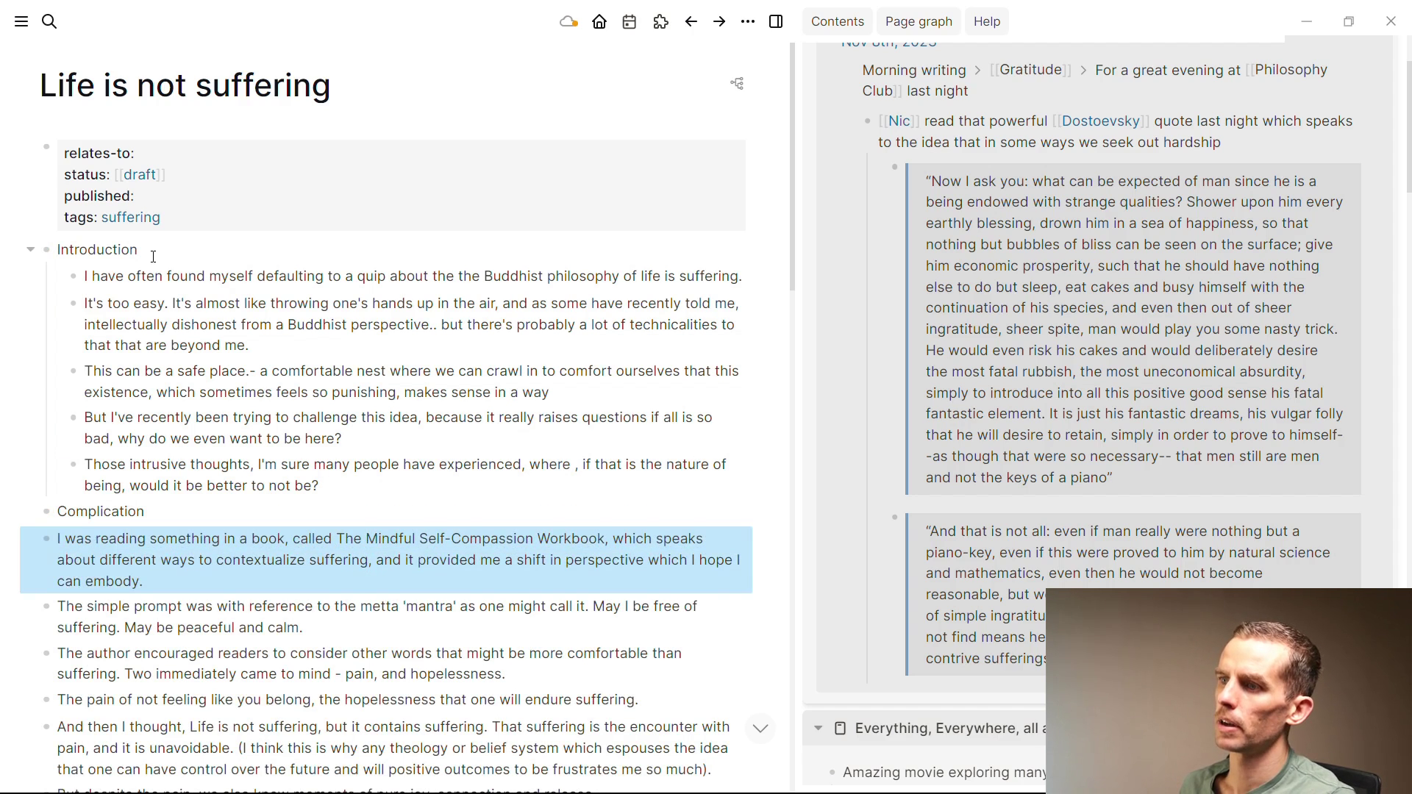
key(Tab)
scroll(158, 259, down, 3)
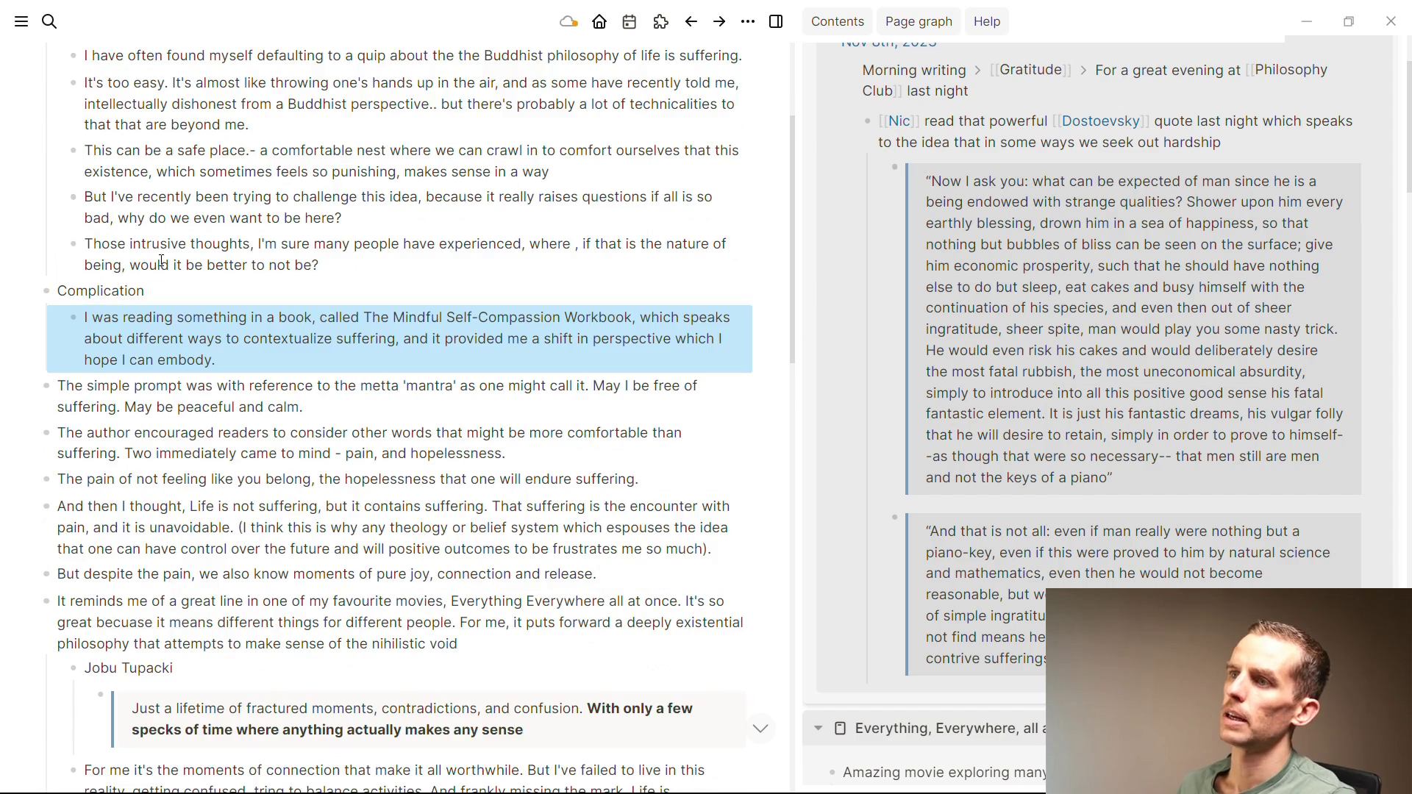
click(30, 294)
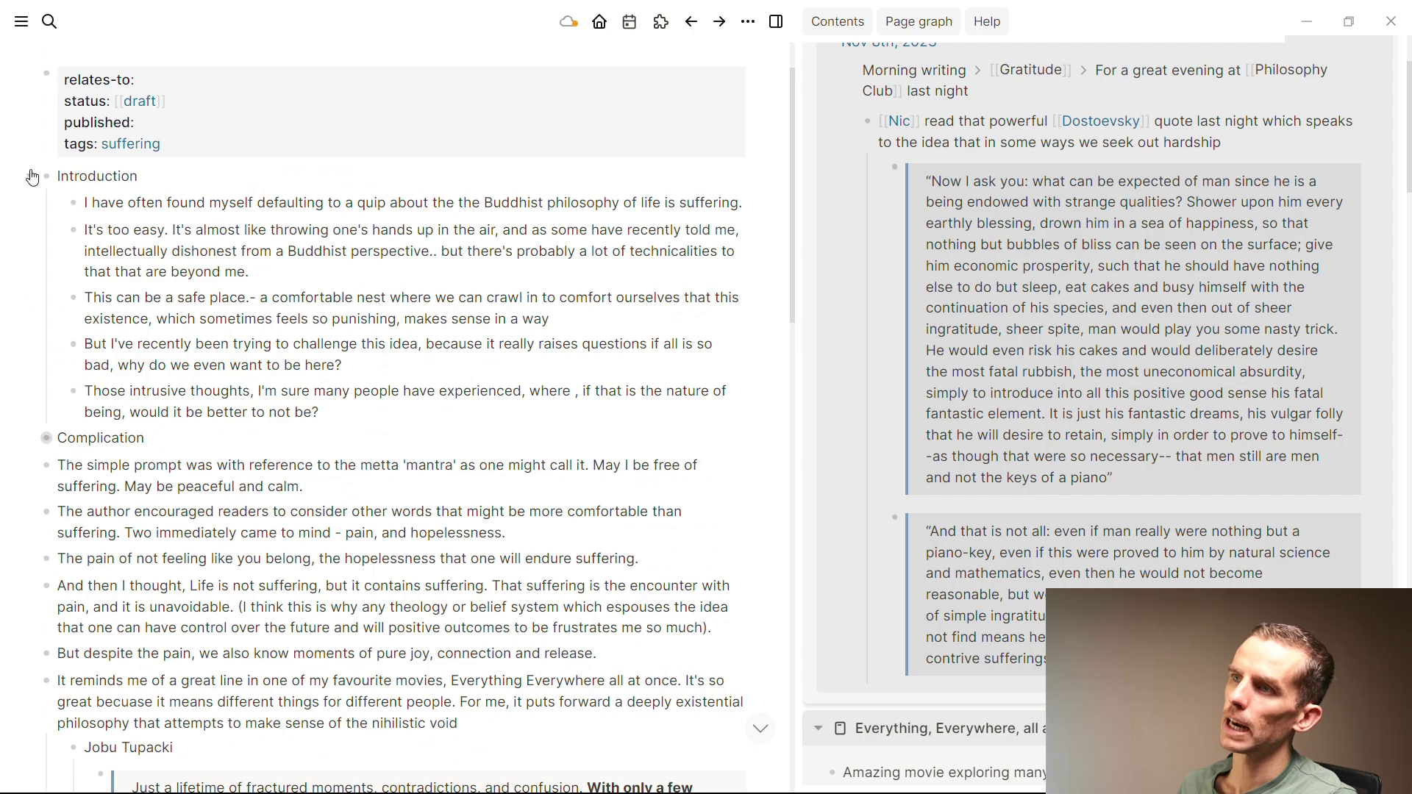
click(31, 177)
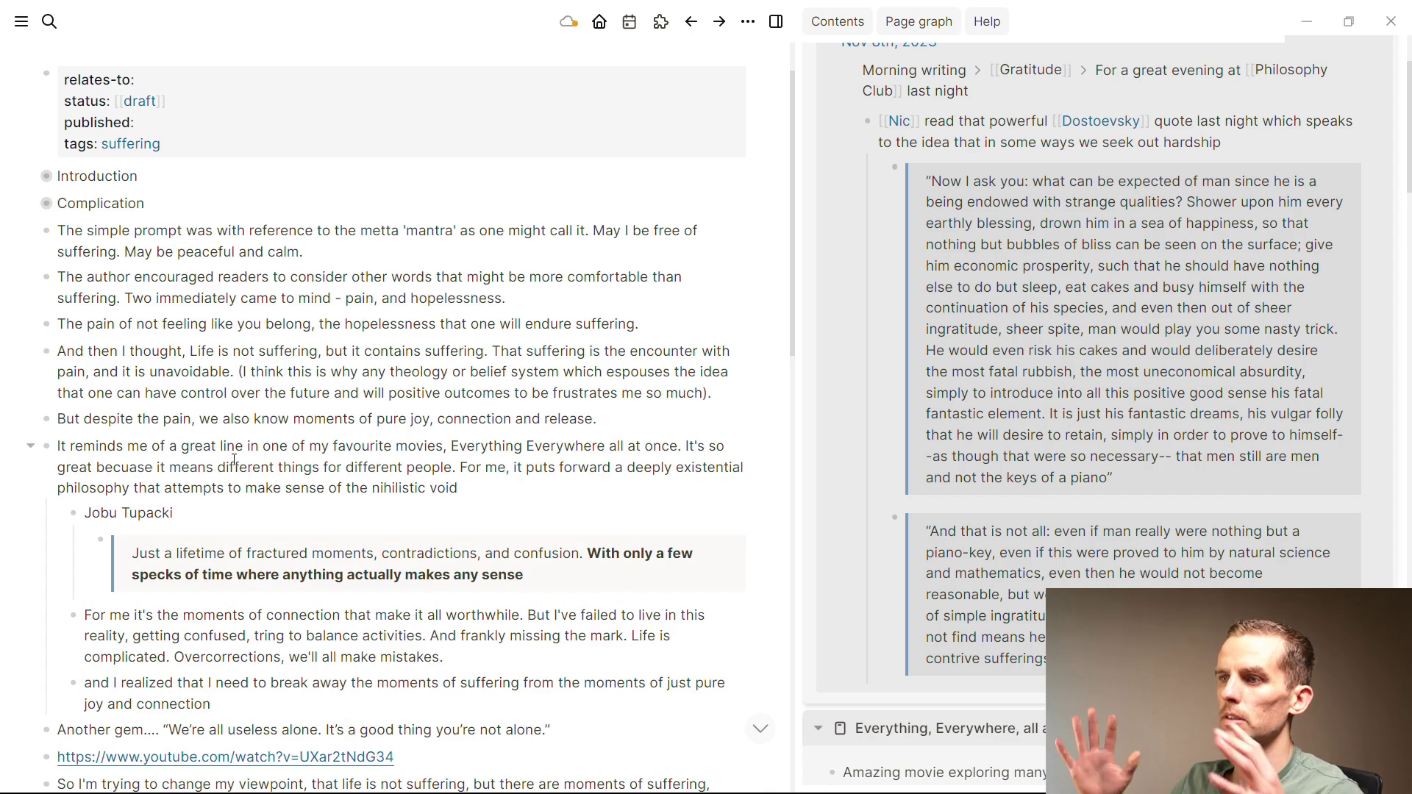
Step: Add a 'Personal experience' bullet after the pure-joy line
click(667, 420)
key(Return)
text(Pers)
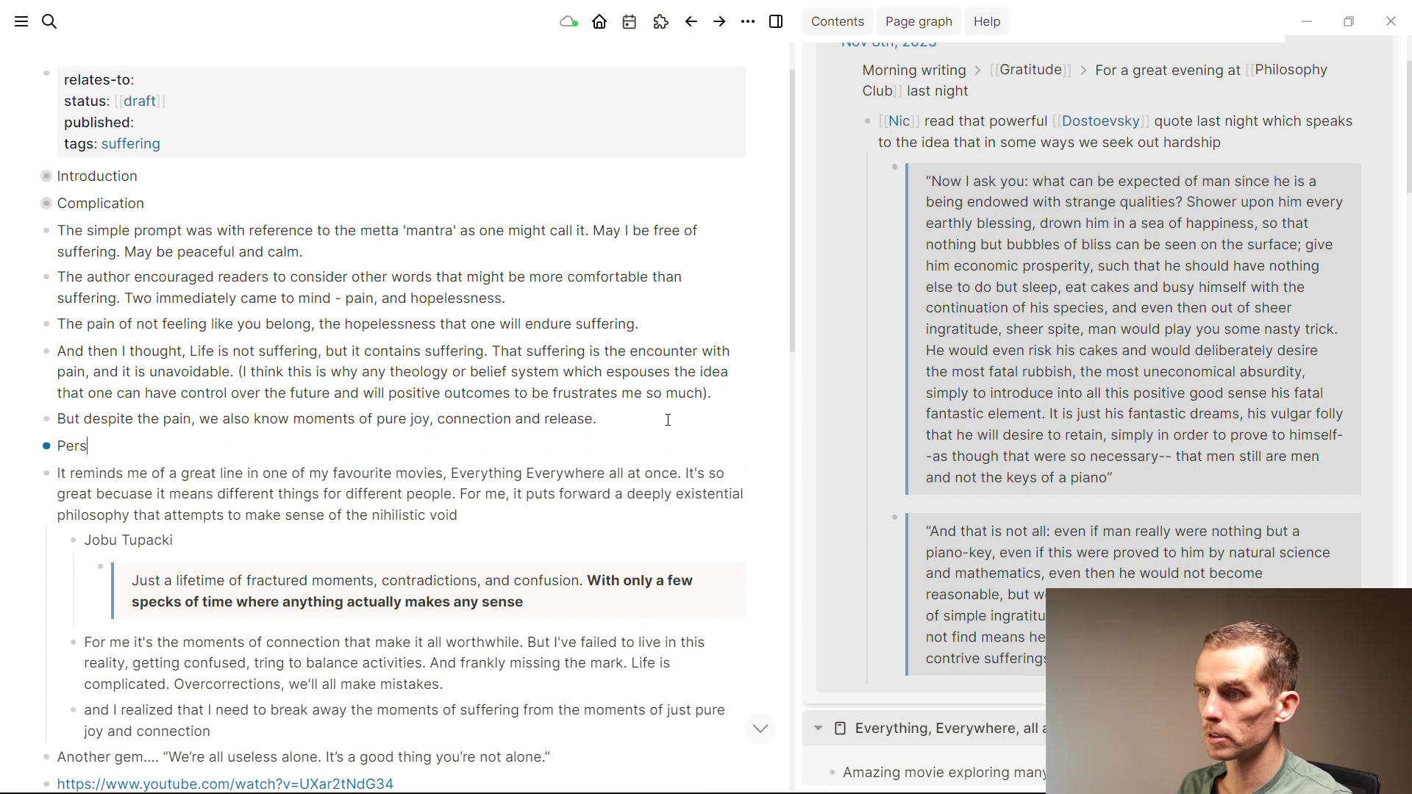
text(onal experience)
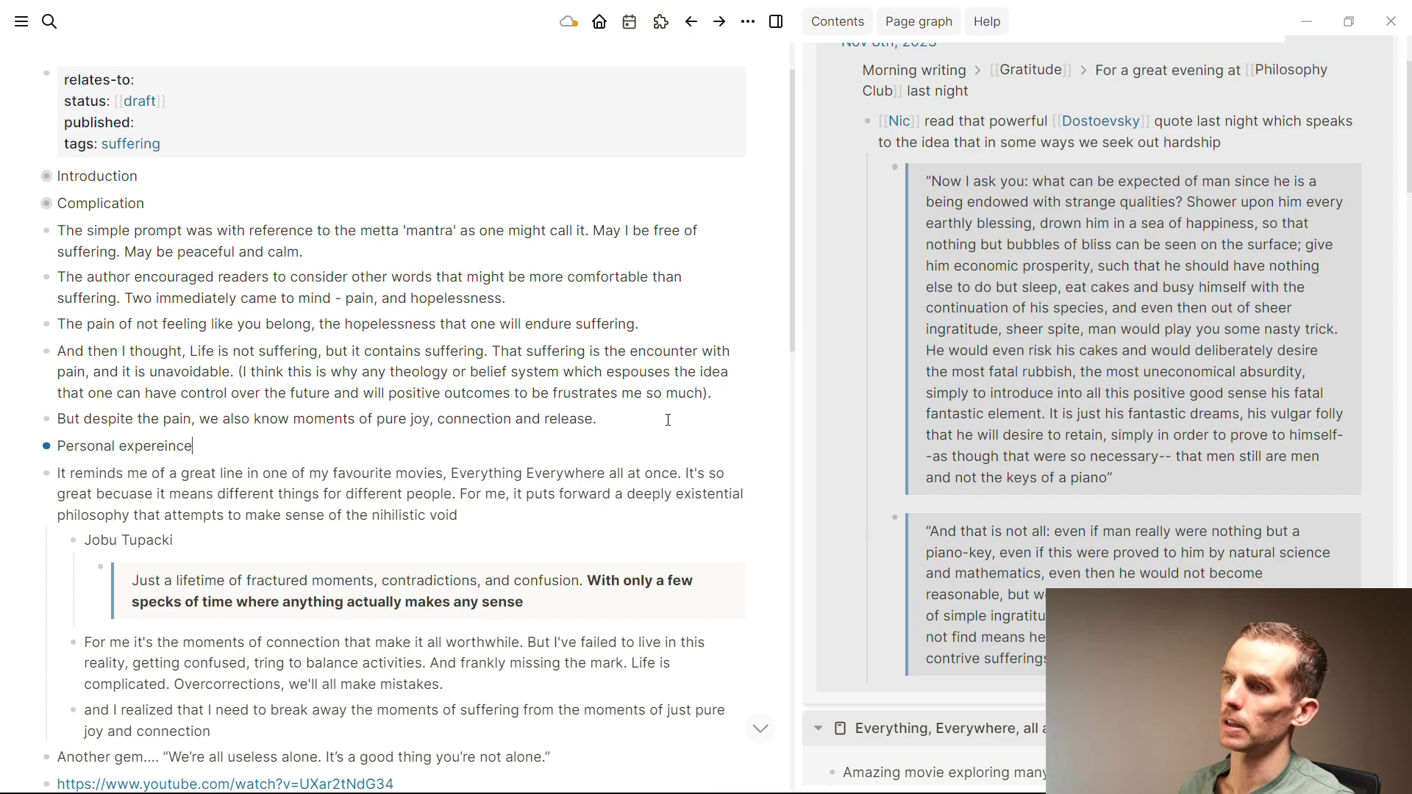
key(BackSpace)
key(BackSpace)
key(BackSpace)
key(BackSpace)
key(BackSpace)
text(ience)
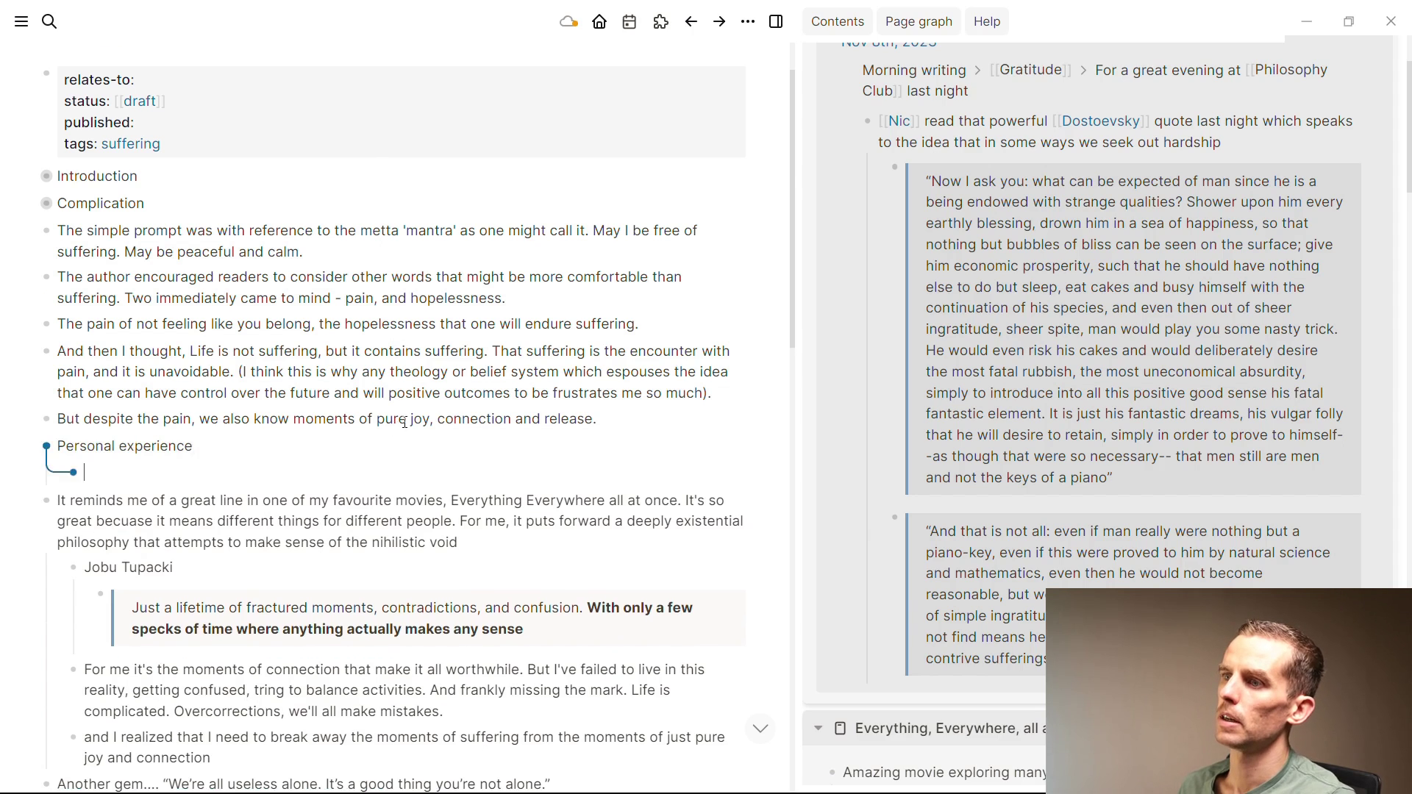
Step: Copy the tragedy passage from the stream-of-consciousness block into a bullet under Personal experience
scroll(667, 419, down, 5)
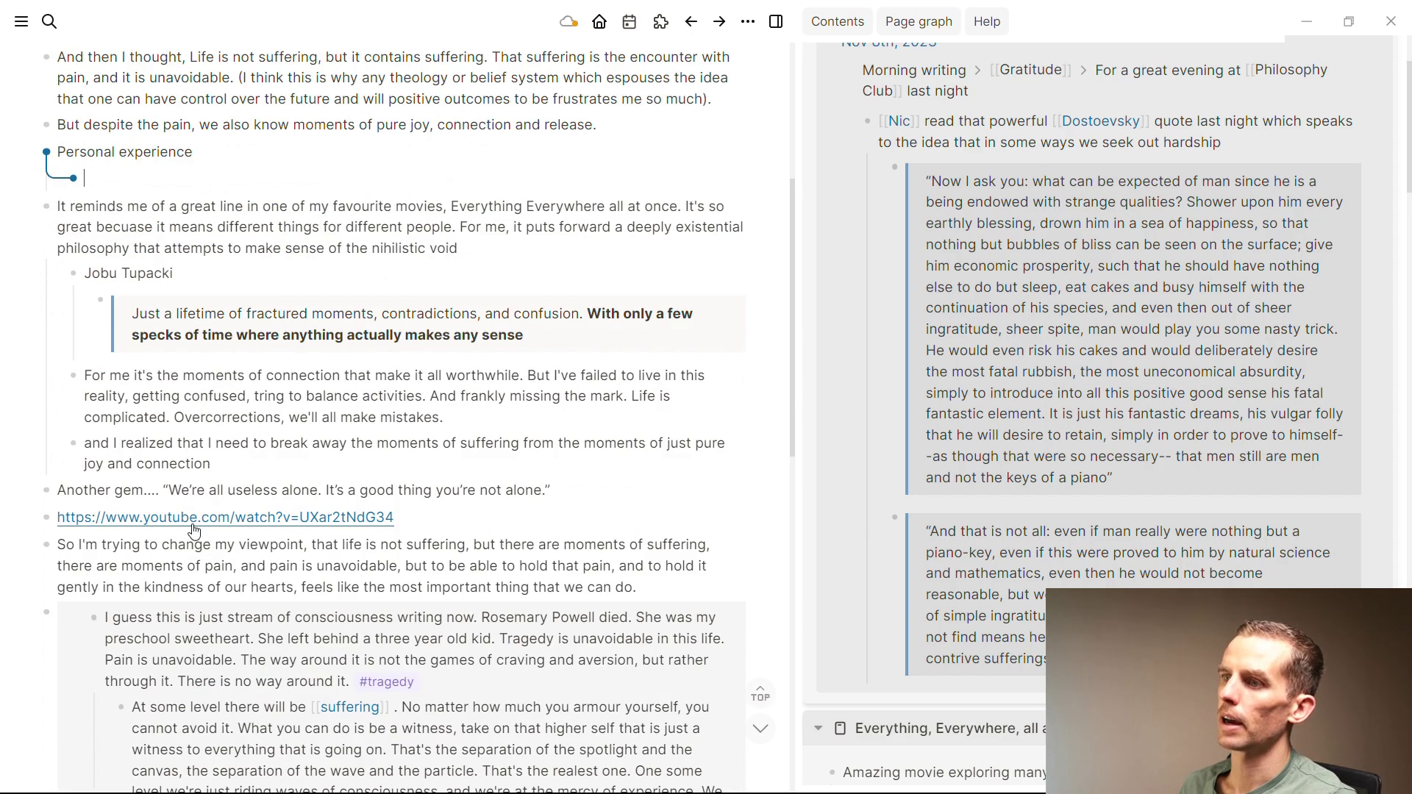
scroll(189, 536, down, 3)
click(317, 419)
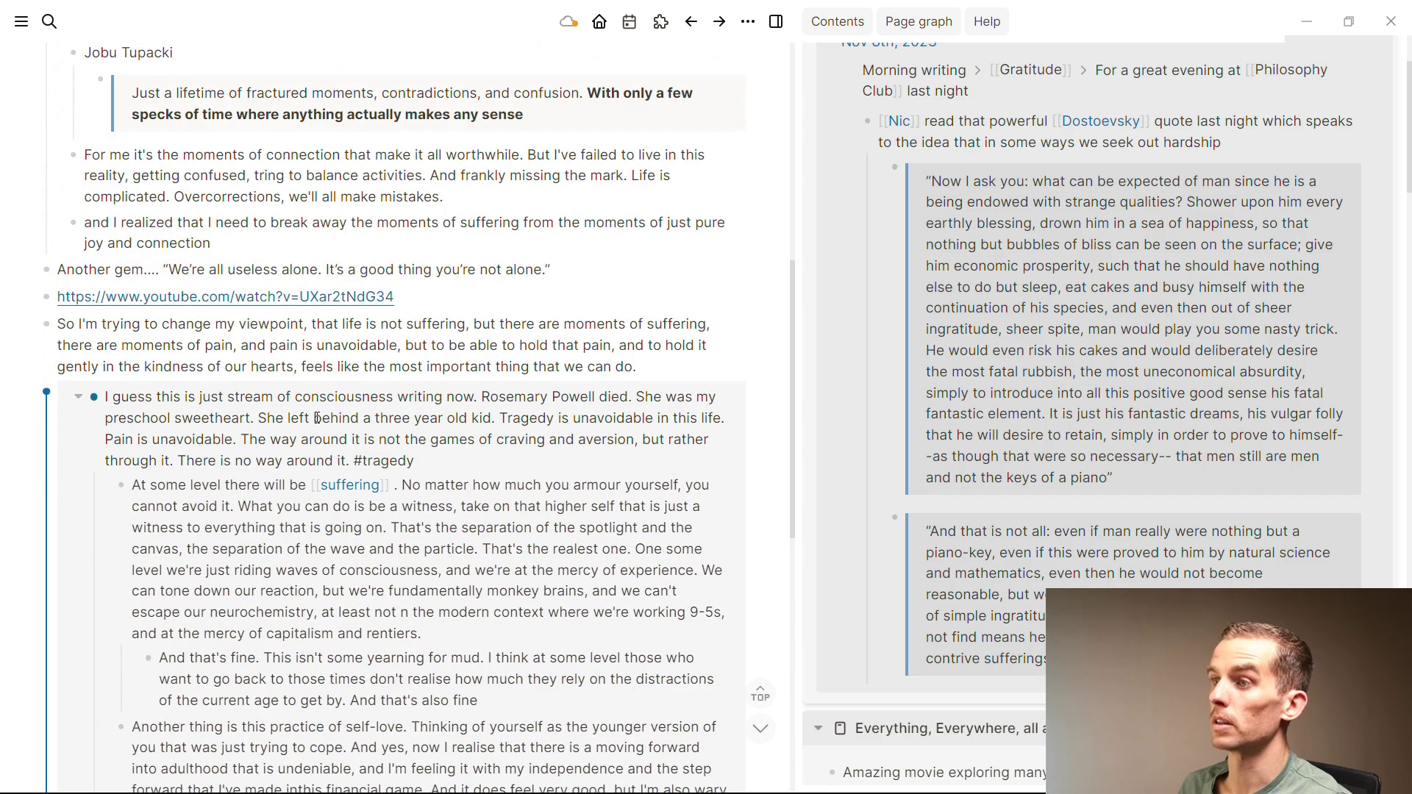
drag(372, 461, 434, 440)
drag(725, 419, 185, 392)
key(Home)
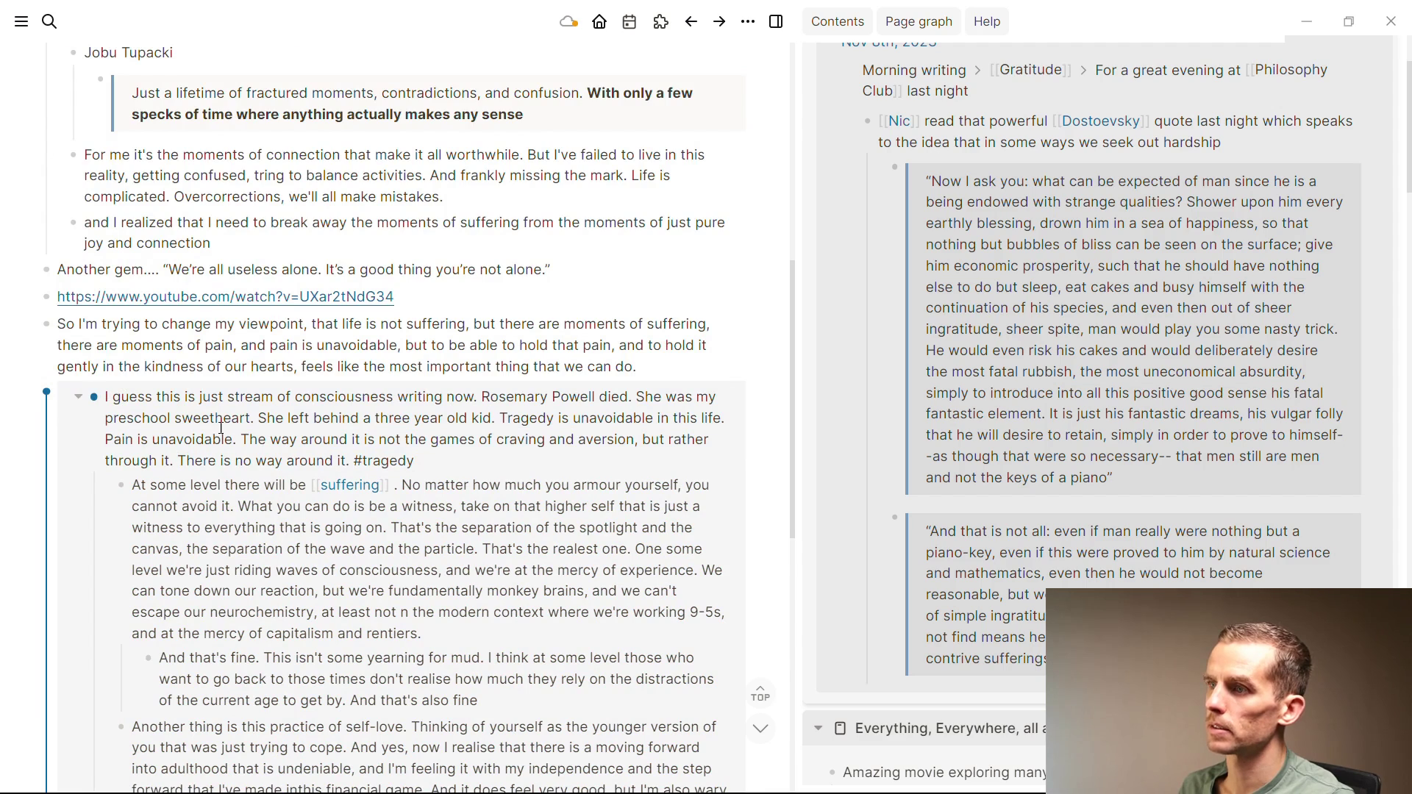
drag(262, 435, 313, 461)
key(ctrl+c)
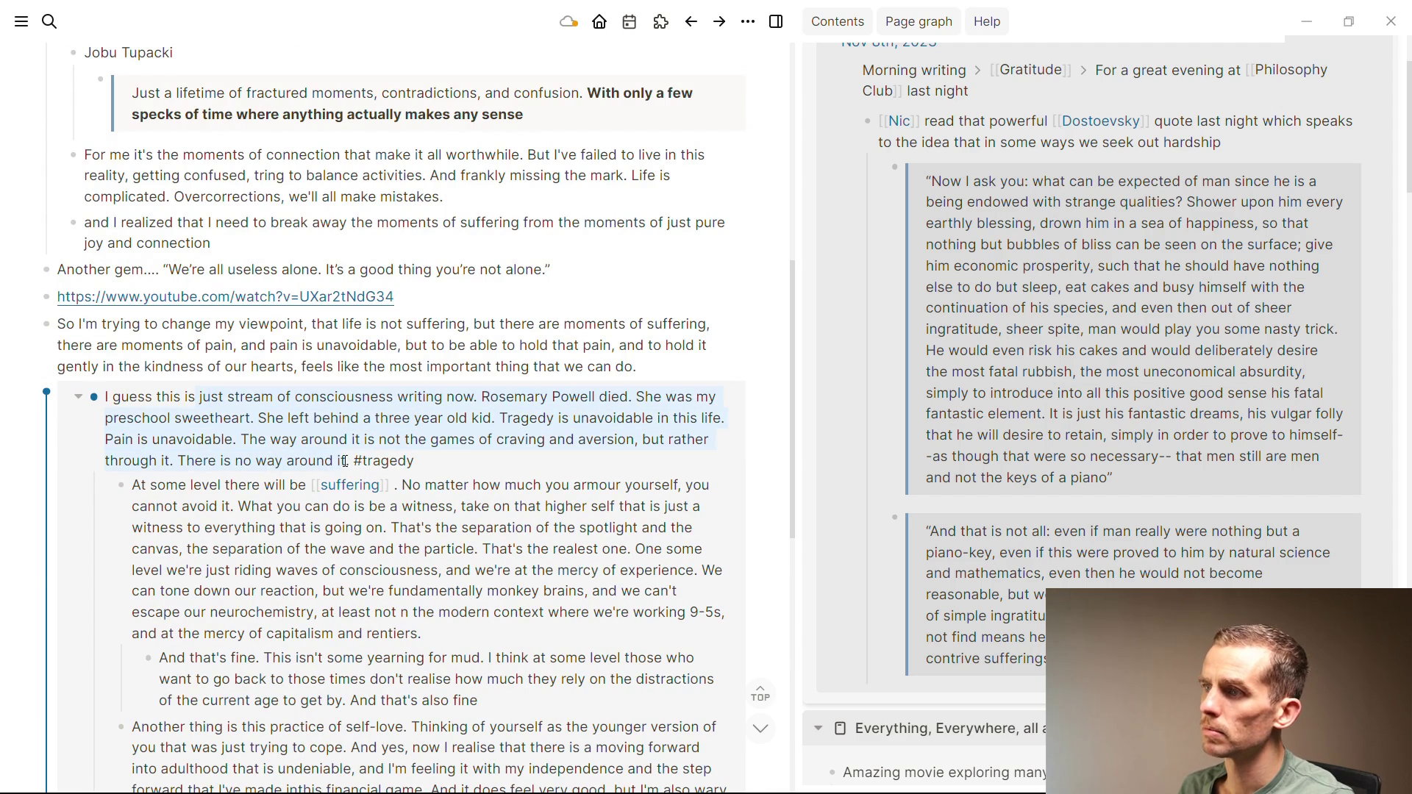
scroll(228, 317, up, 5)
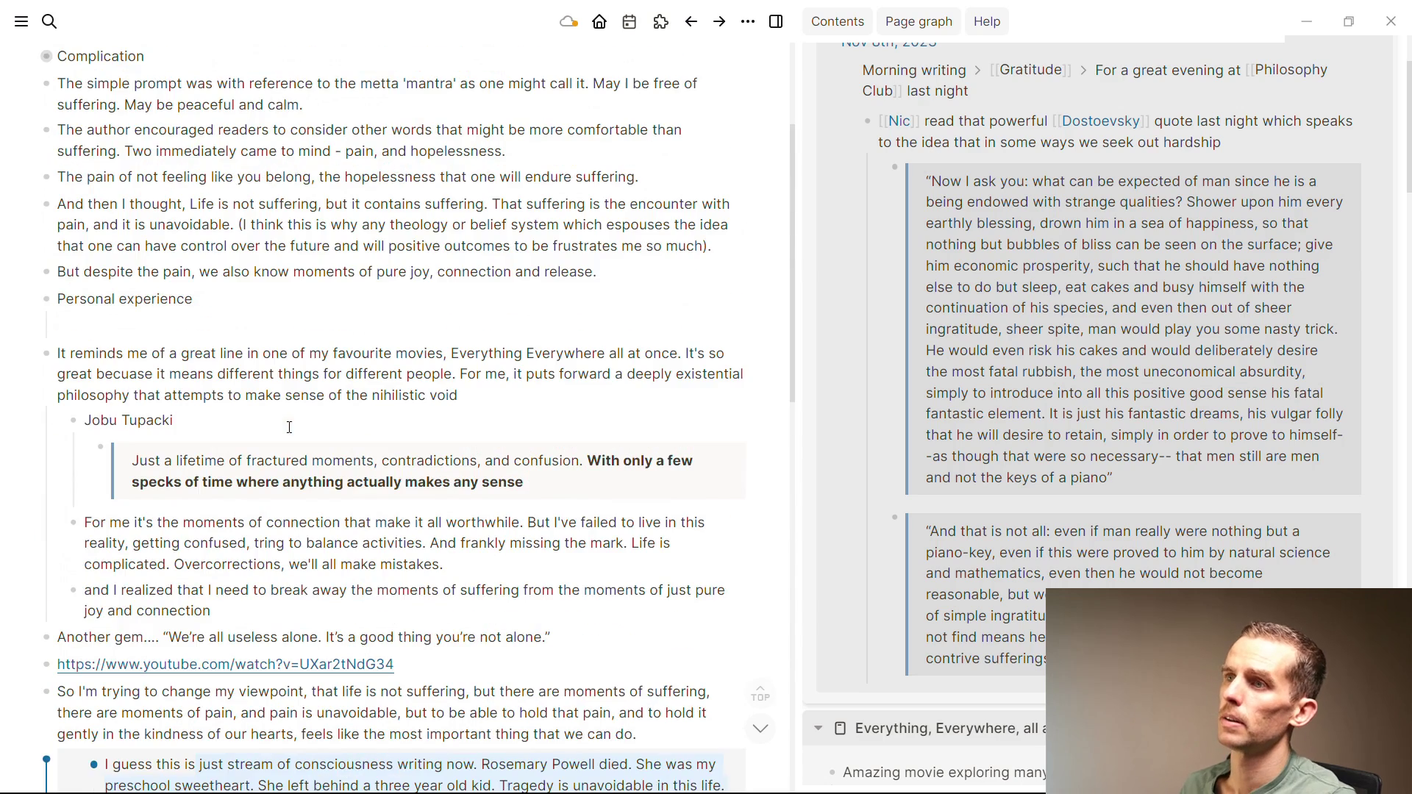
click(228, 317)
key(ctrl+v)
key(Escape)
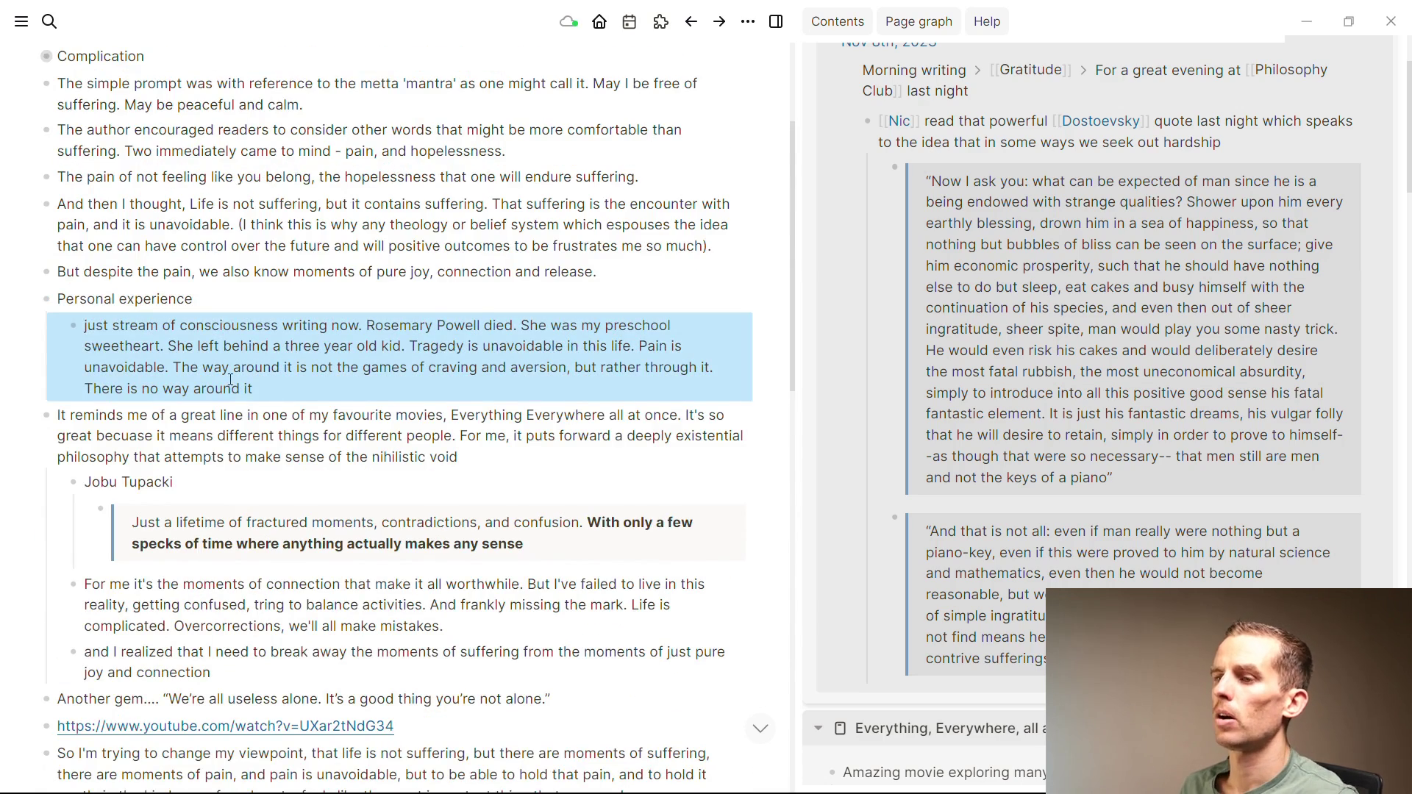
Step: Deselect the pasted block and toggle the left sidebar open with 't l'
scroll(269, 358, down, 6)
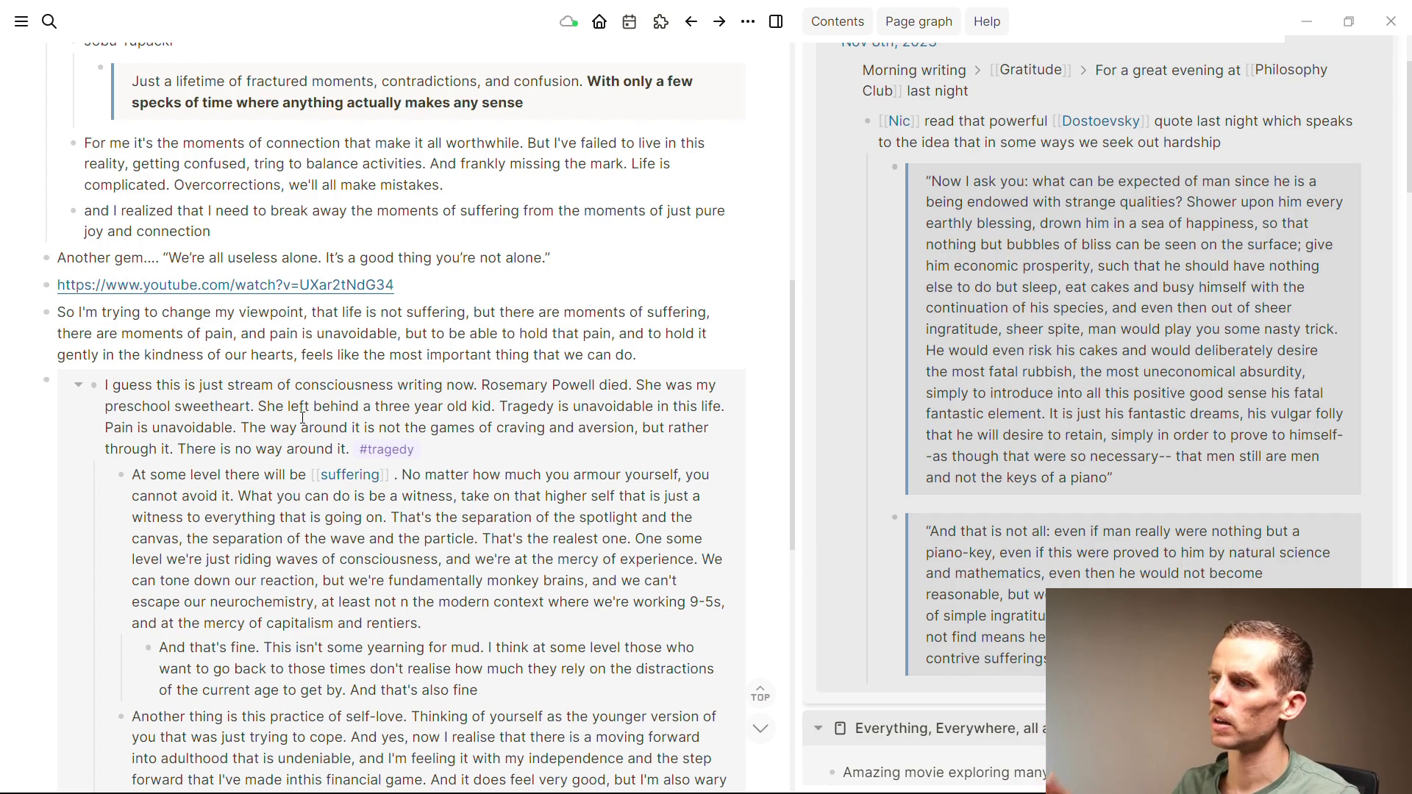
scroll(302, 417, up, 2)
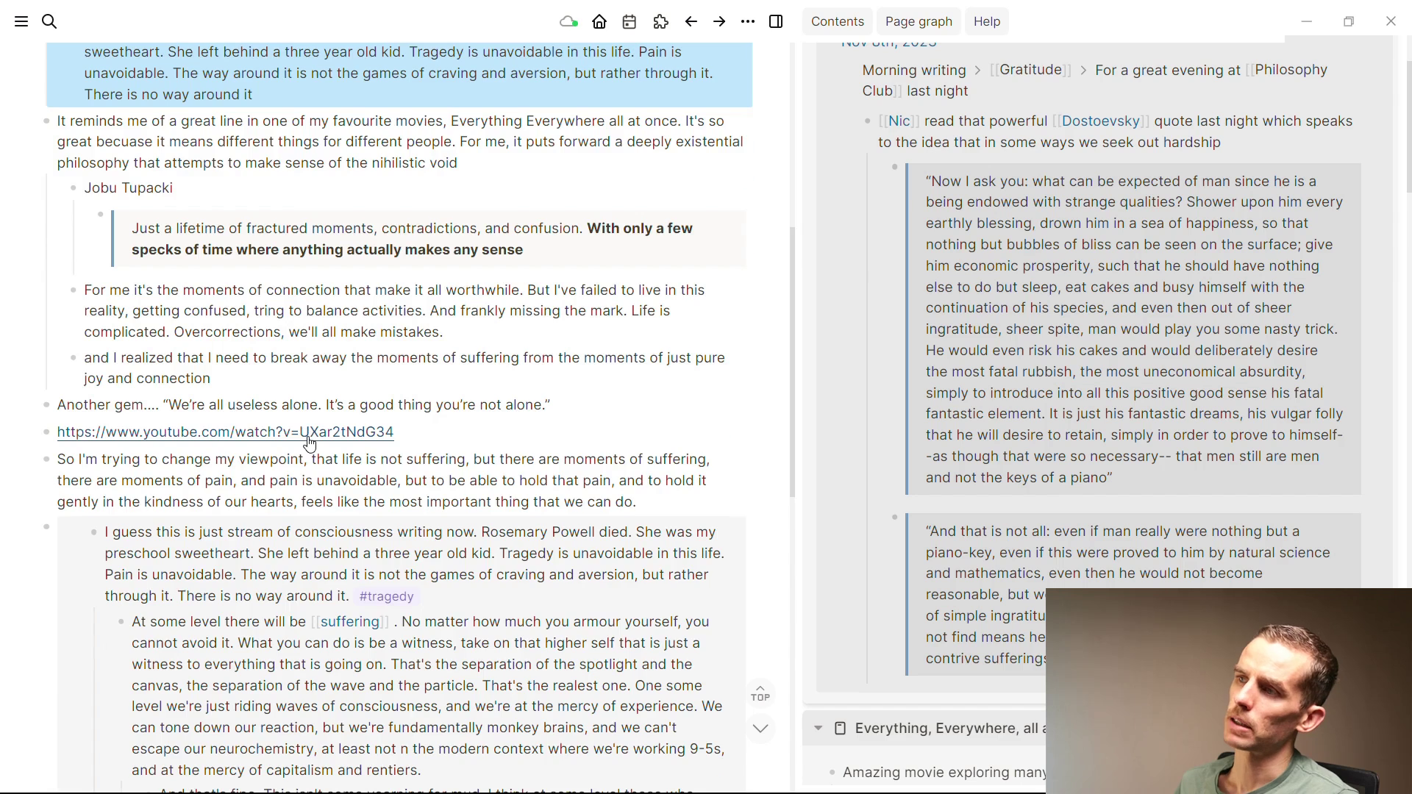
scroll(308, 438, up, 5)
scroll(308, 438, up, 2)
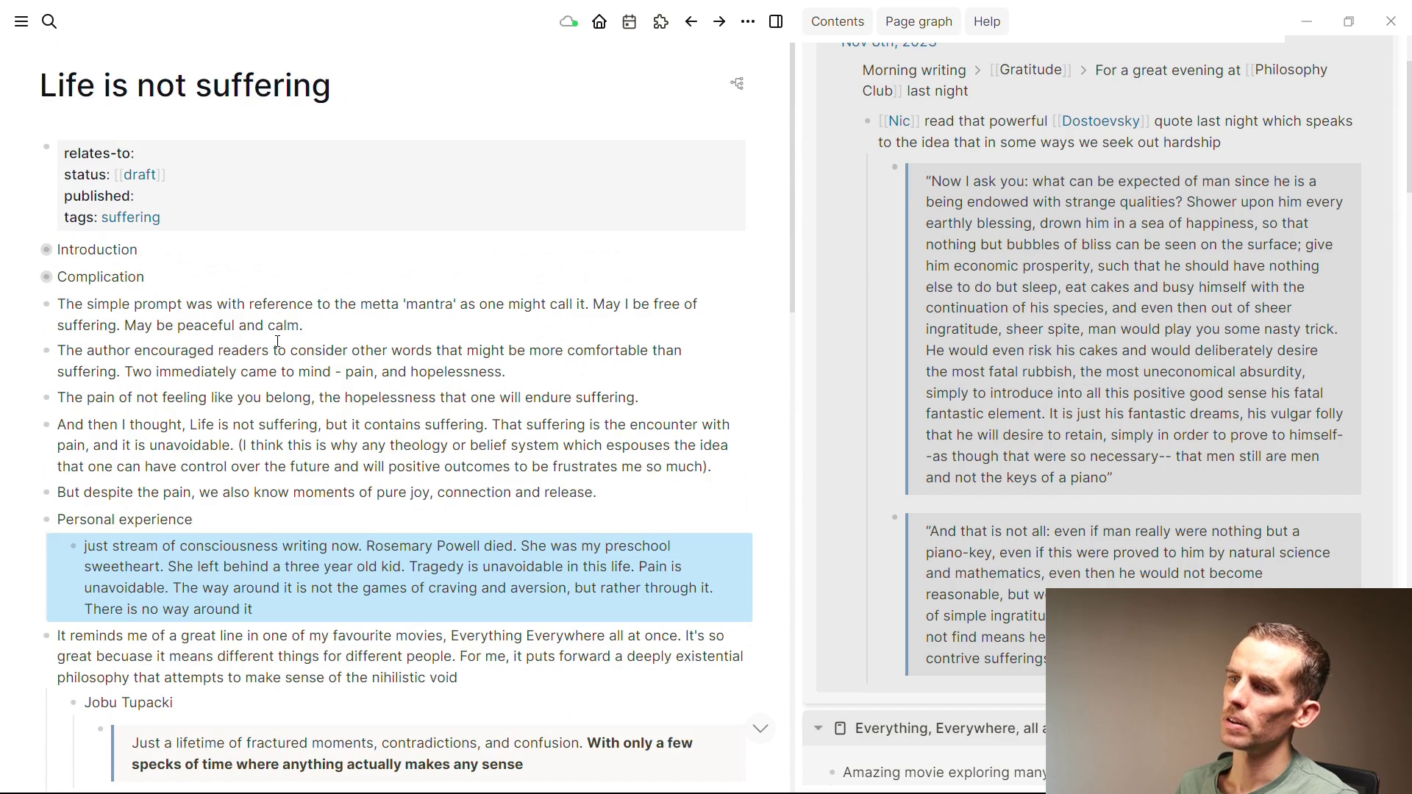
key(Escape)
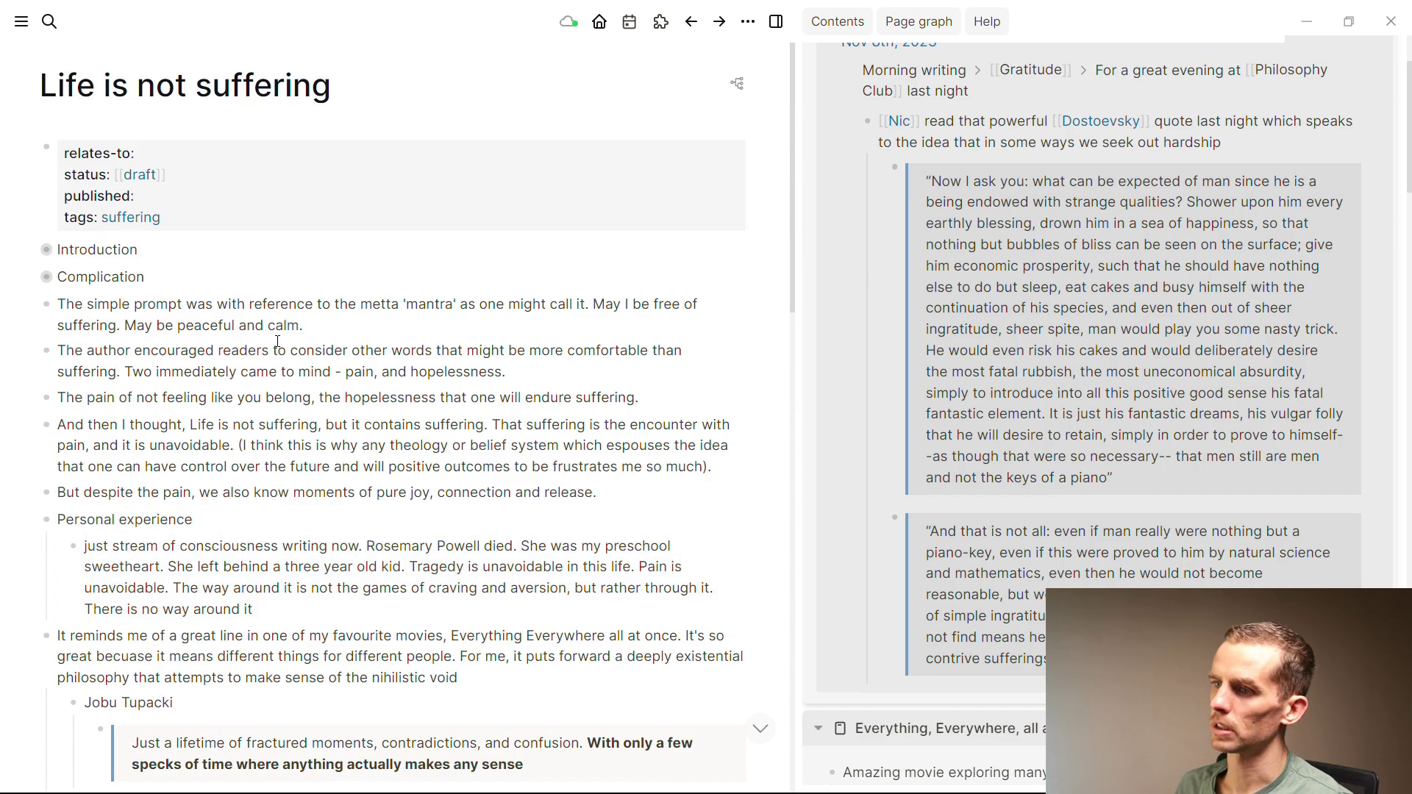
key(t)
key(l)
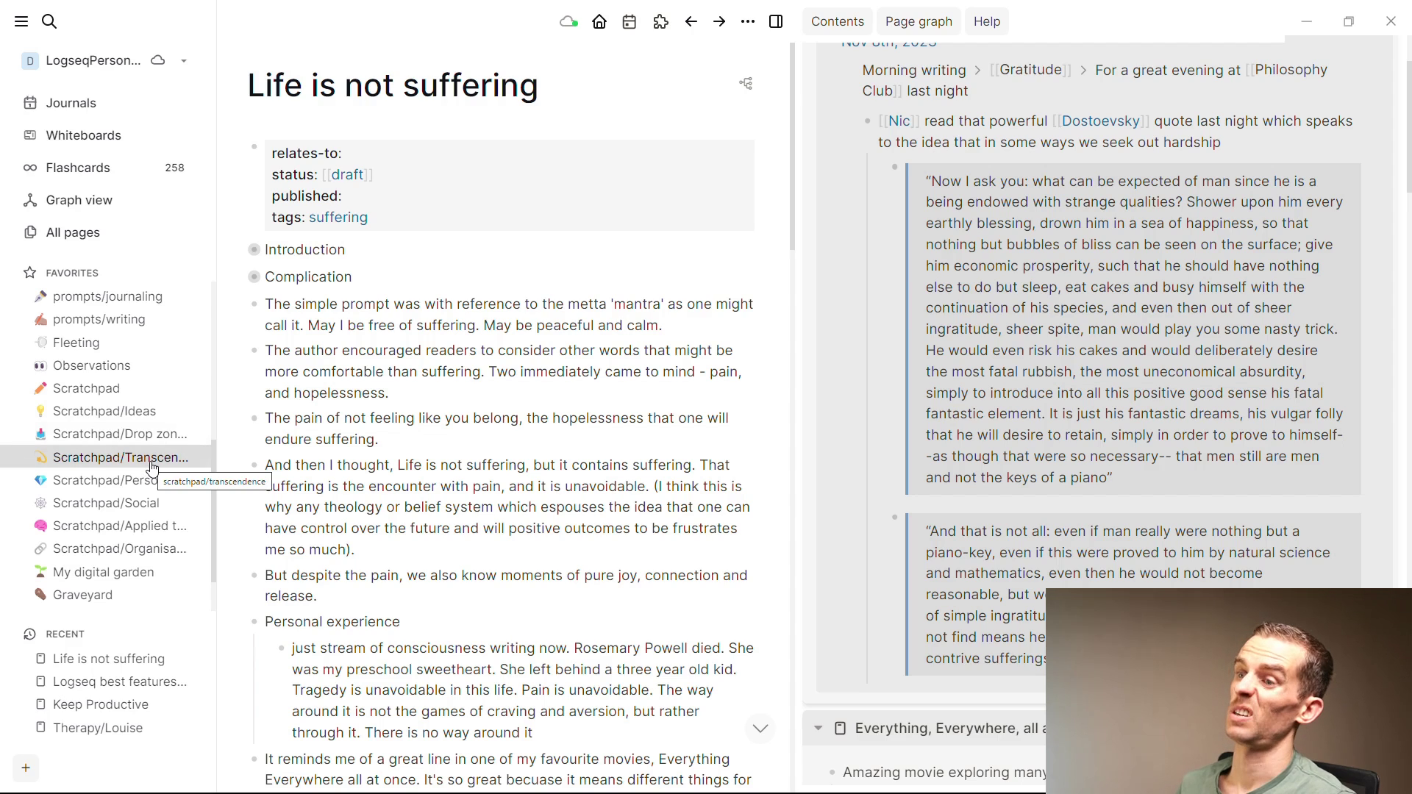
Step: Open Scratchpad/Transcendence from Favorites, then expand and re-collapse its Meaning making block
click(150, 463)
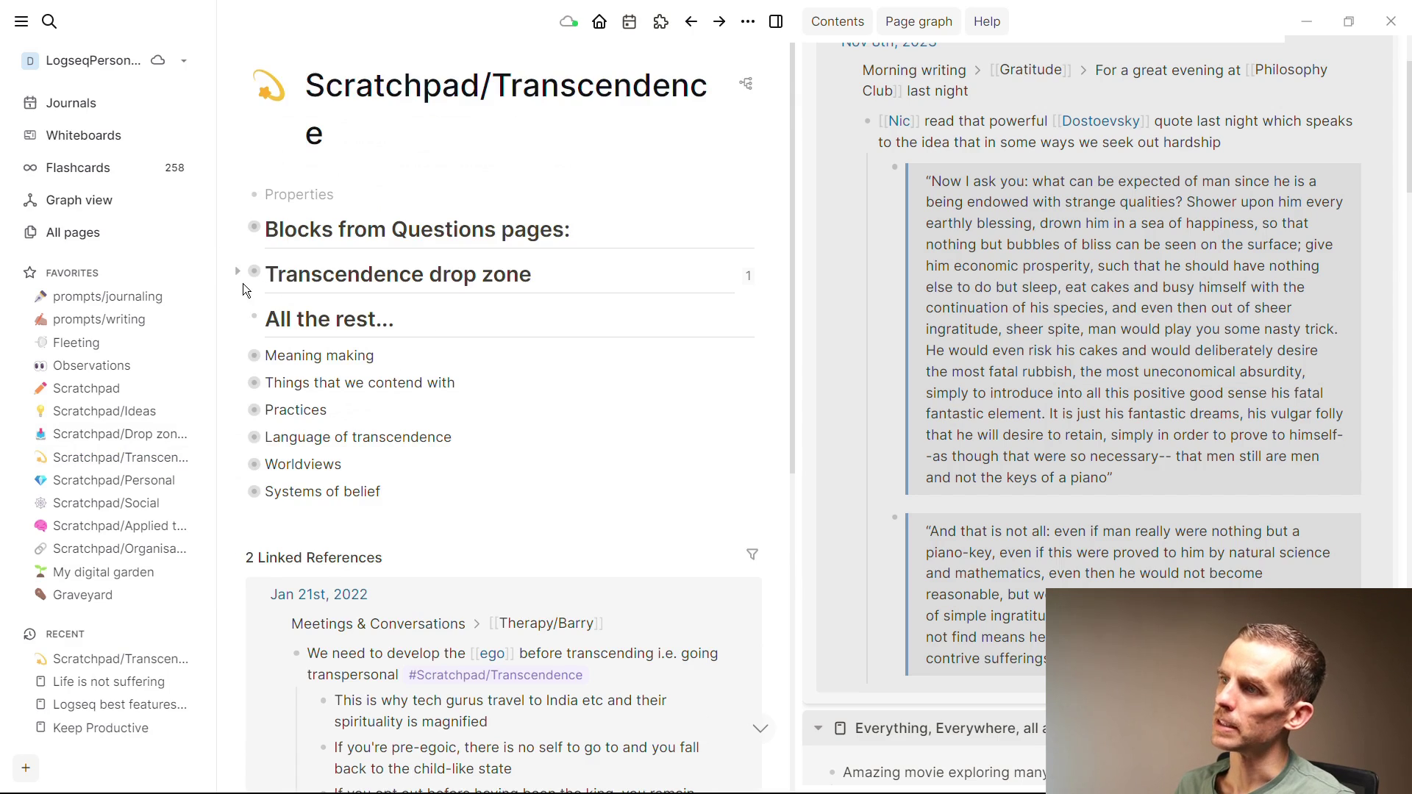
click(237, 356)
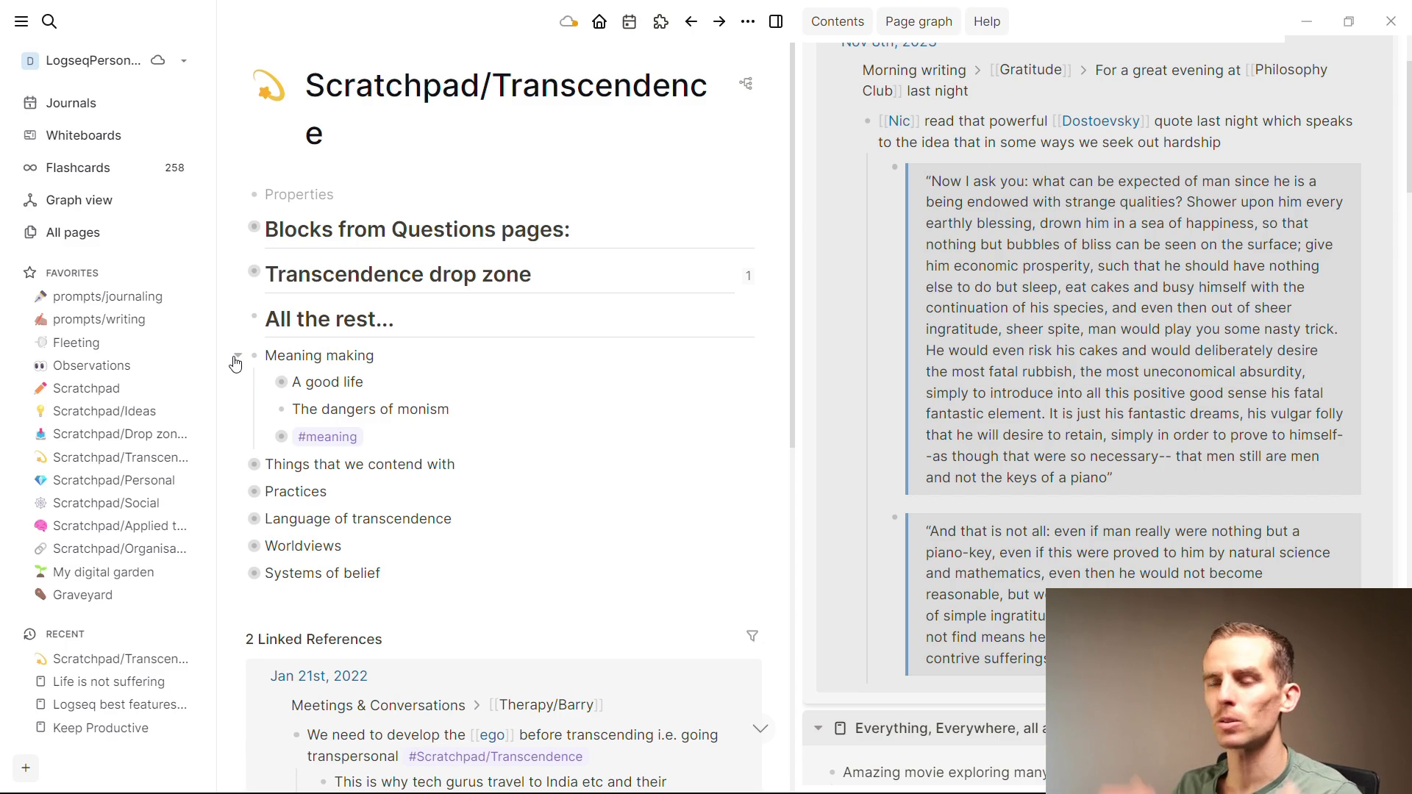
click(236, 358)
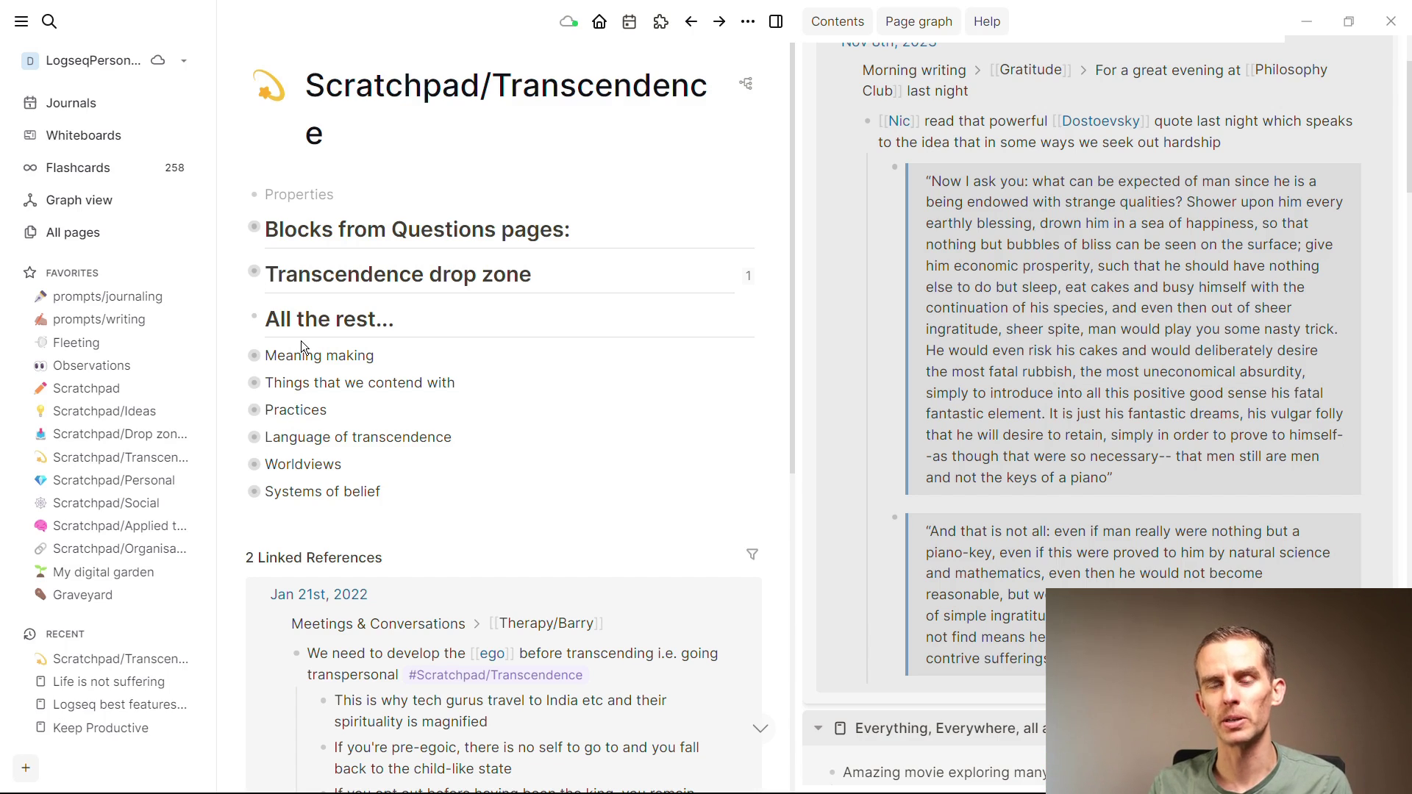
Step: Open and then close the filter on the Dostoevsky page's linked references
scroll(1102, 294, up, 2)
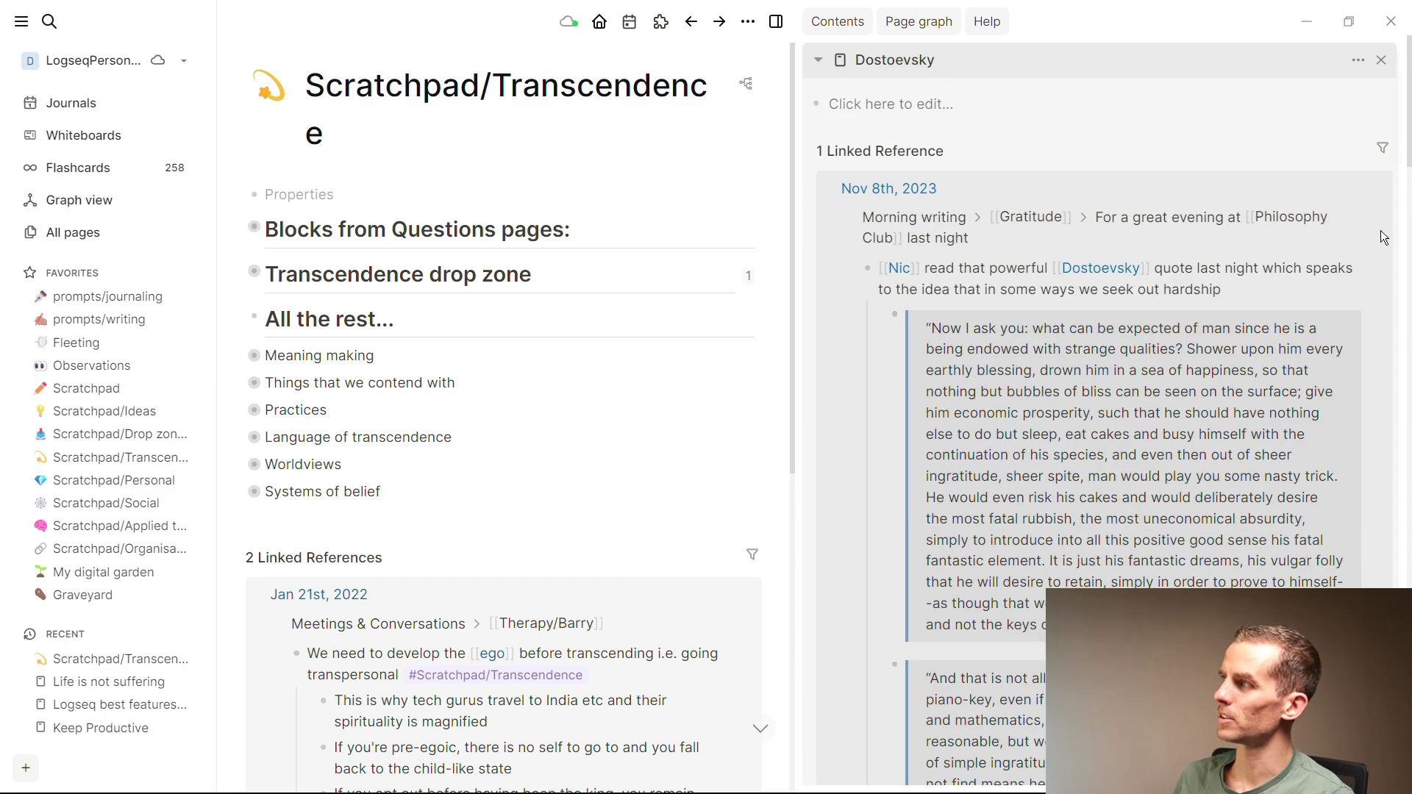
click(1383, 149)
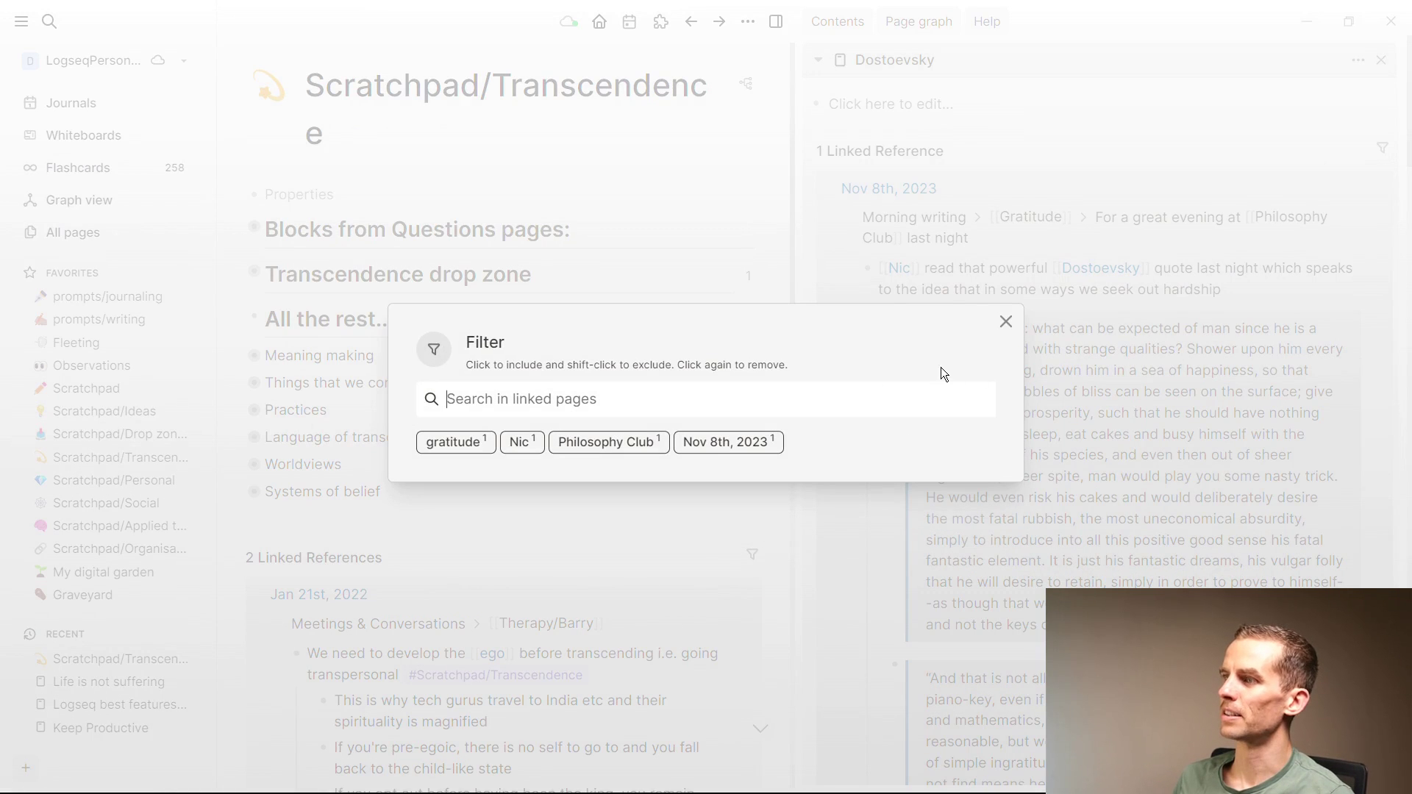
click(1005, 322)
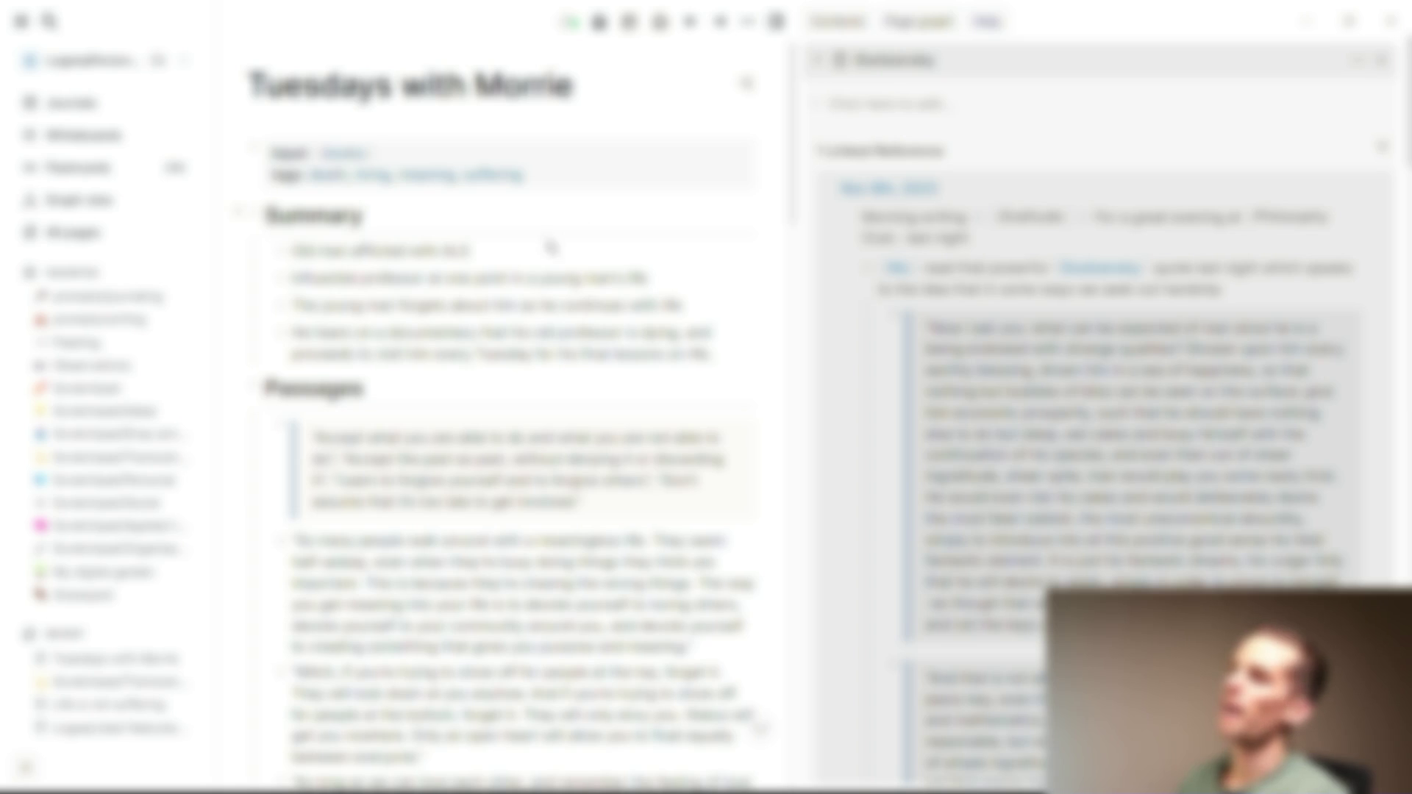
Step: Nest a block under the first Passages quote reading '#acceptance The most important thing is acceptance.'
scroll(544, 255, down, 2)
scroll(508, 360, down, 1)
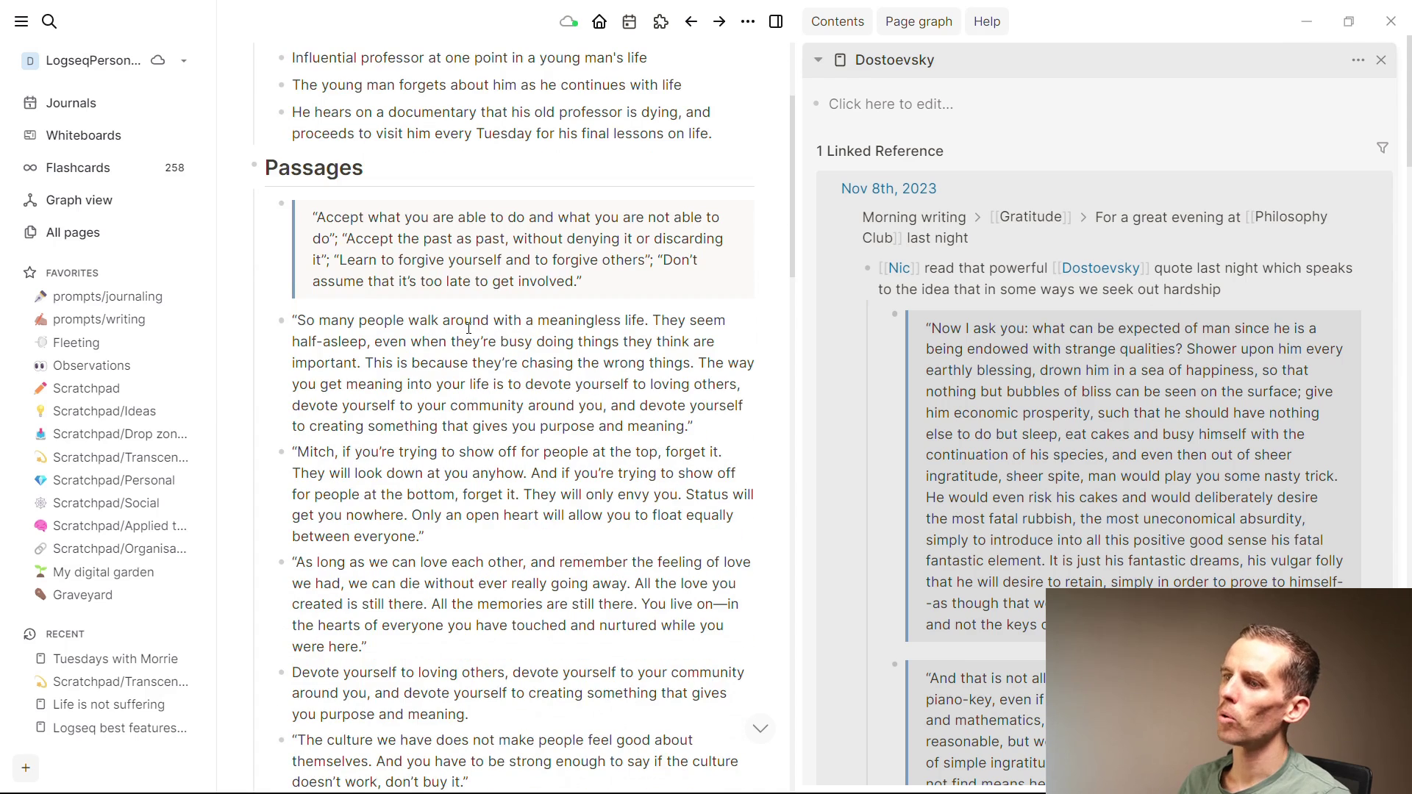
click(606, 300)
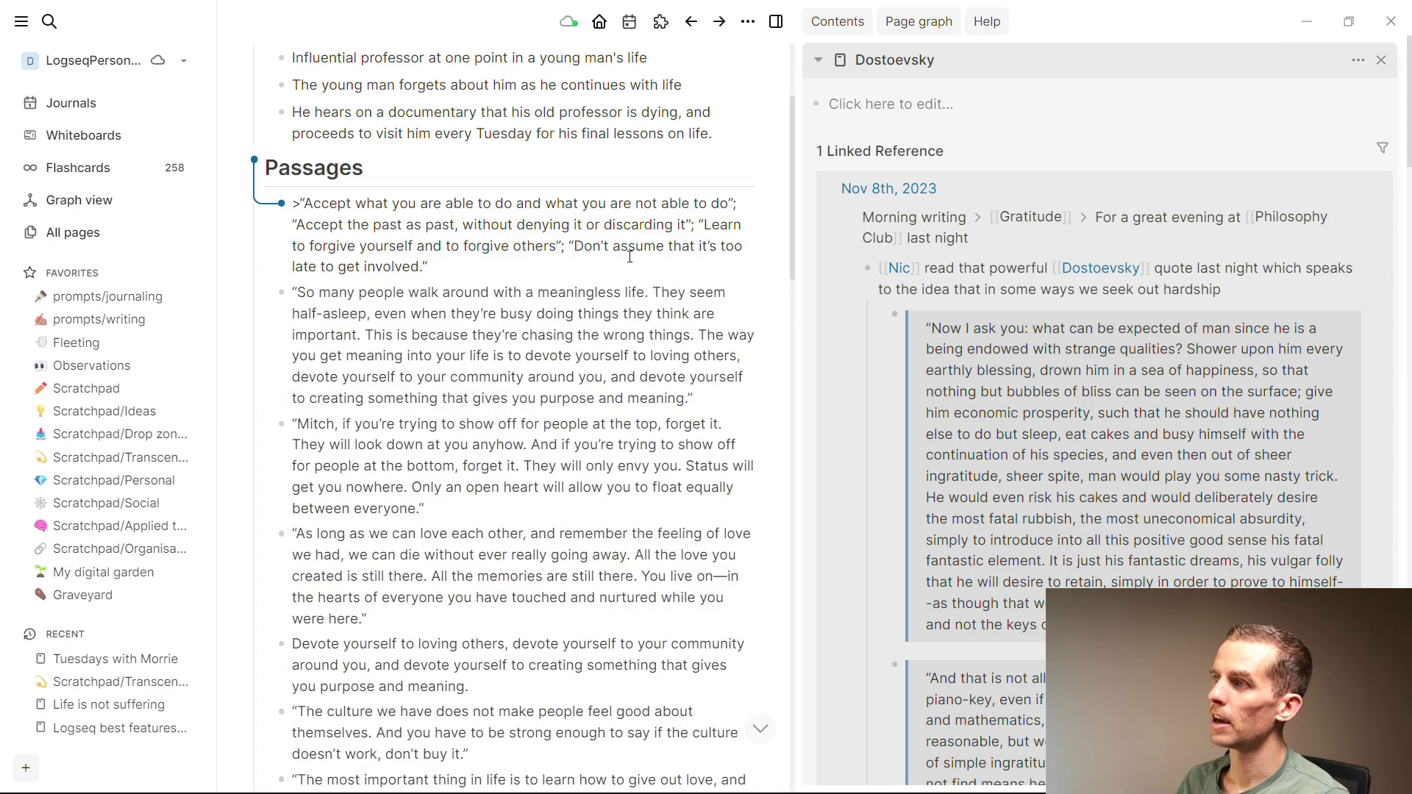
key(Return)
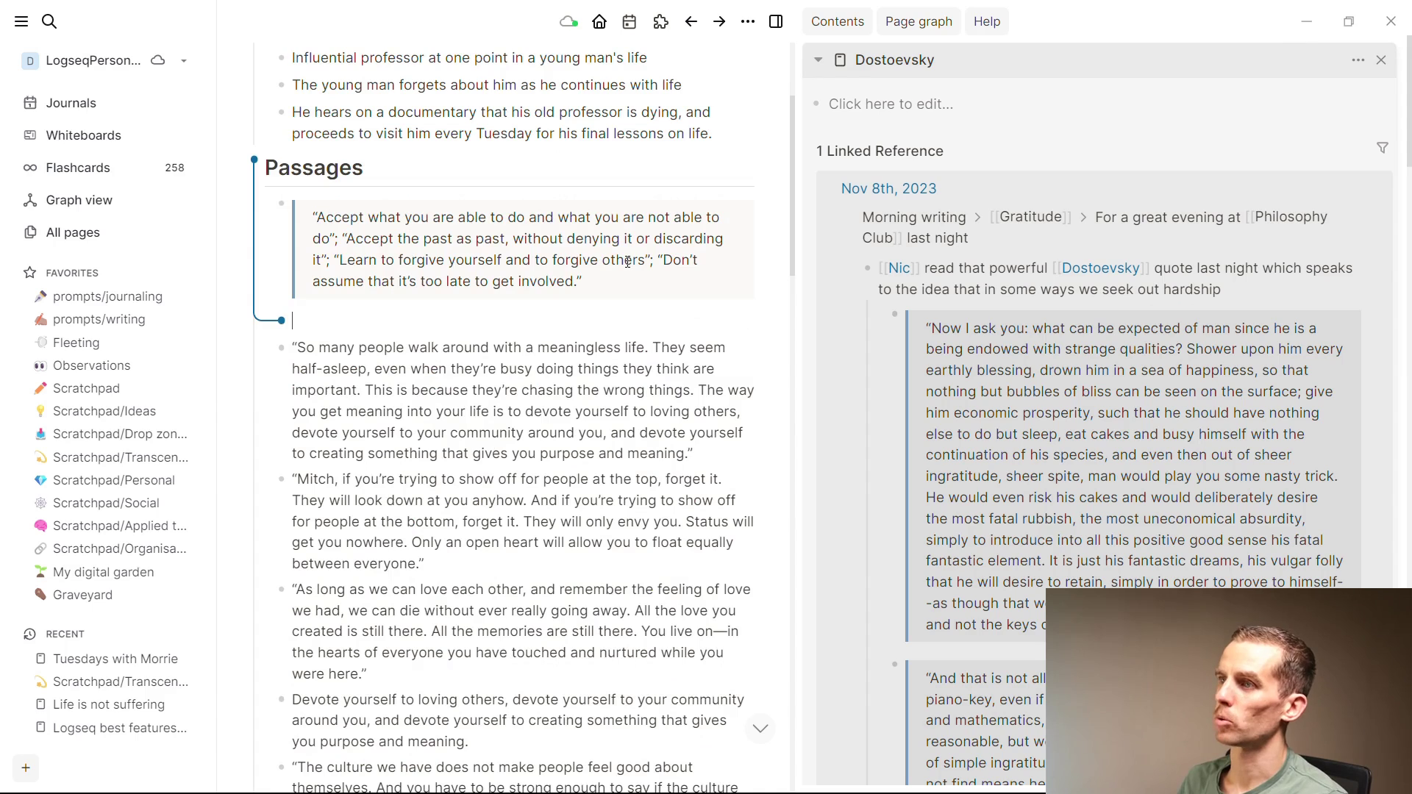
key(Tab)
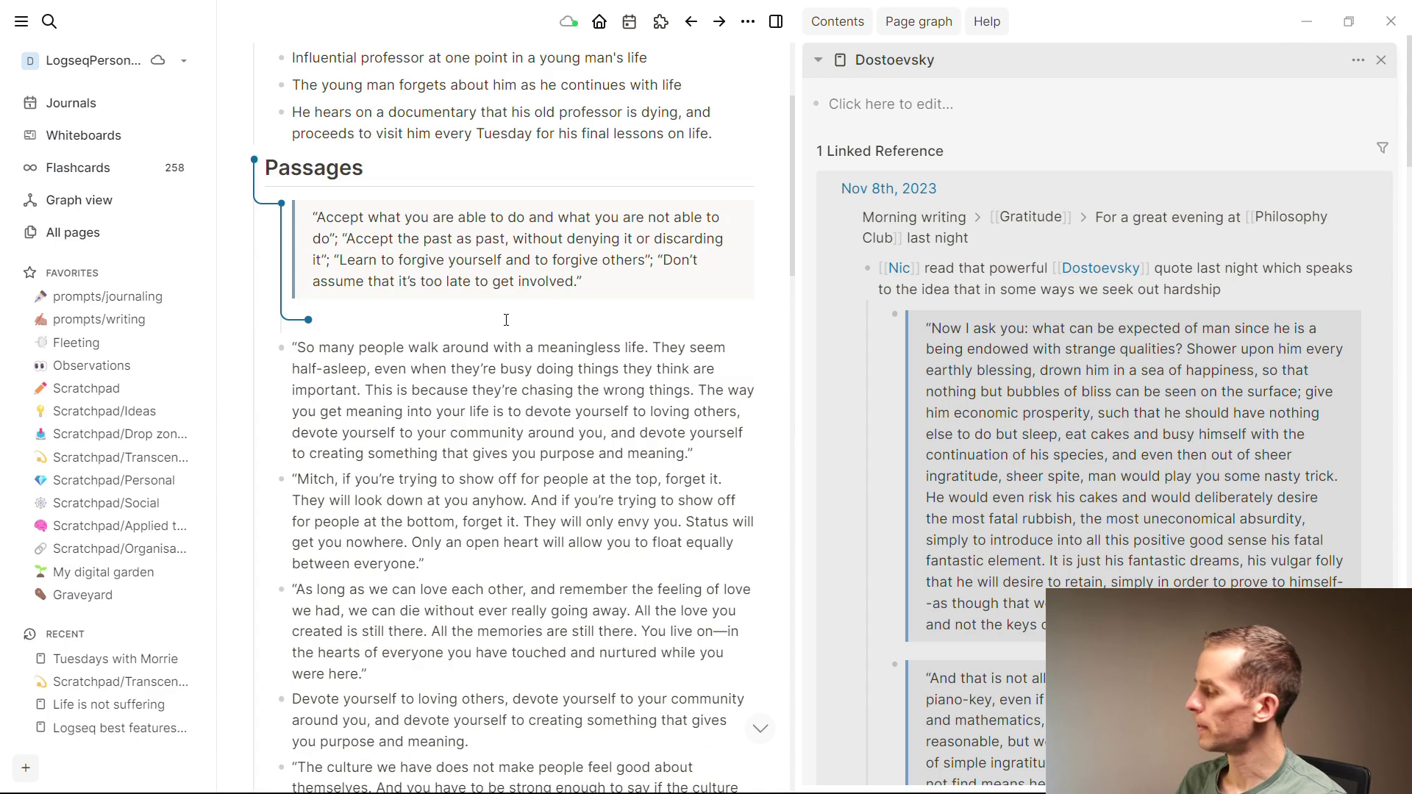
text(#accepta)
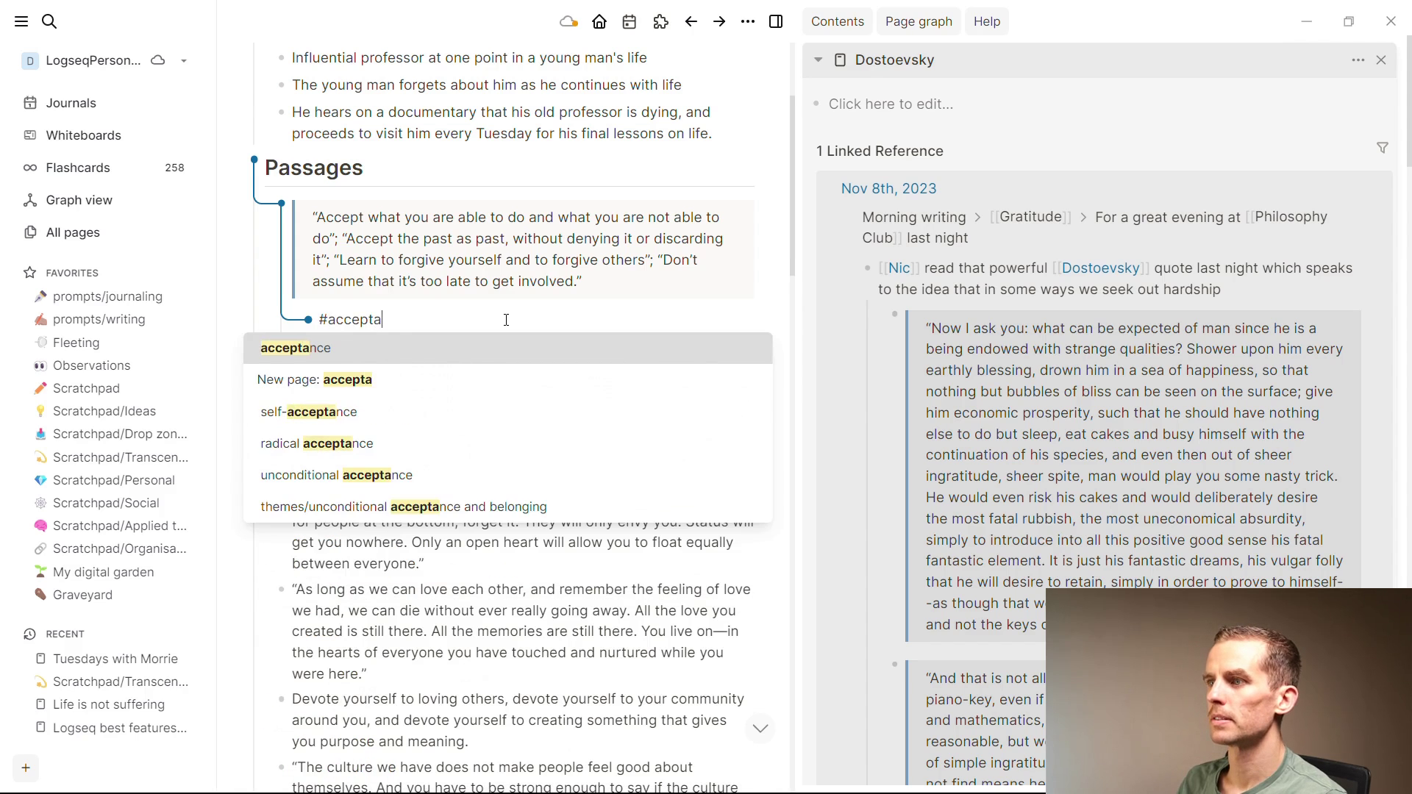
key(Return)
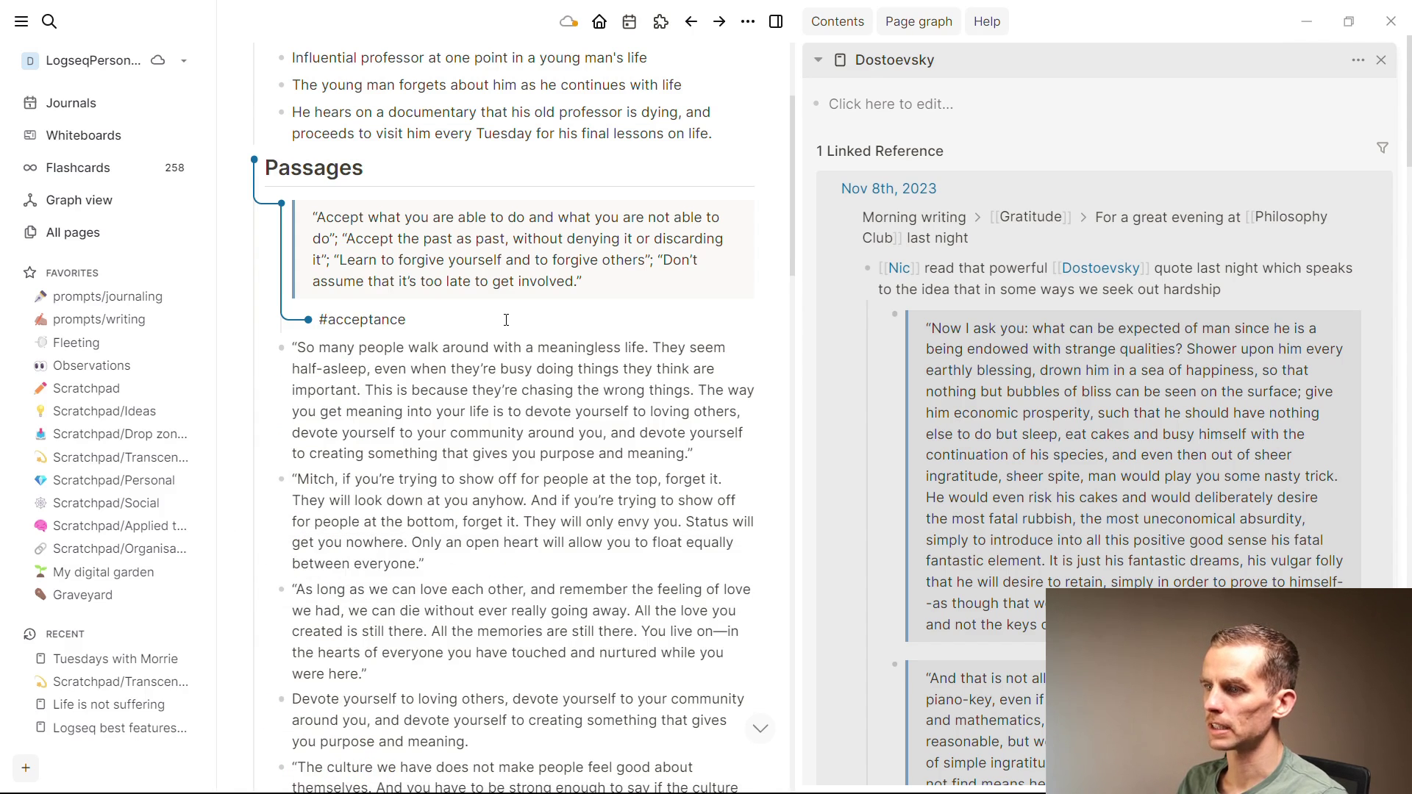
text(The most important thing is acceptance.)
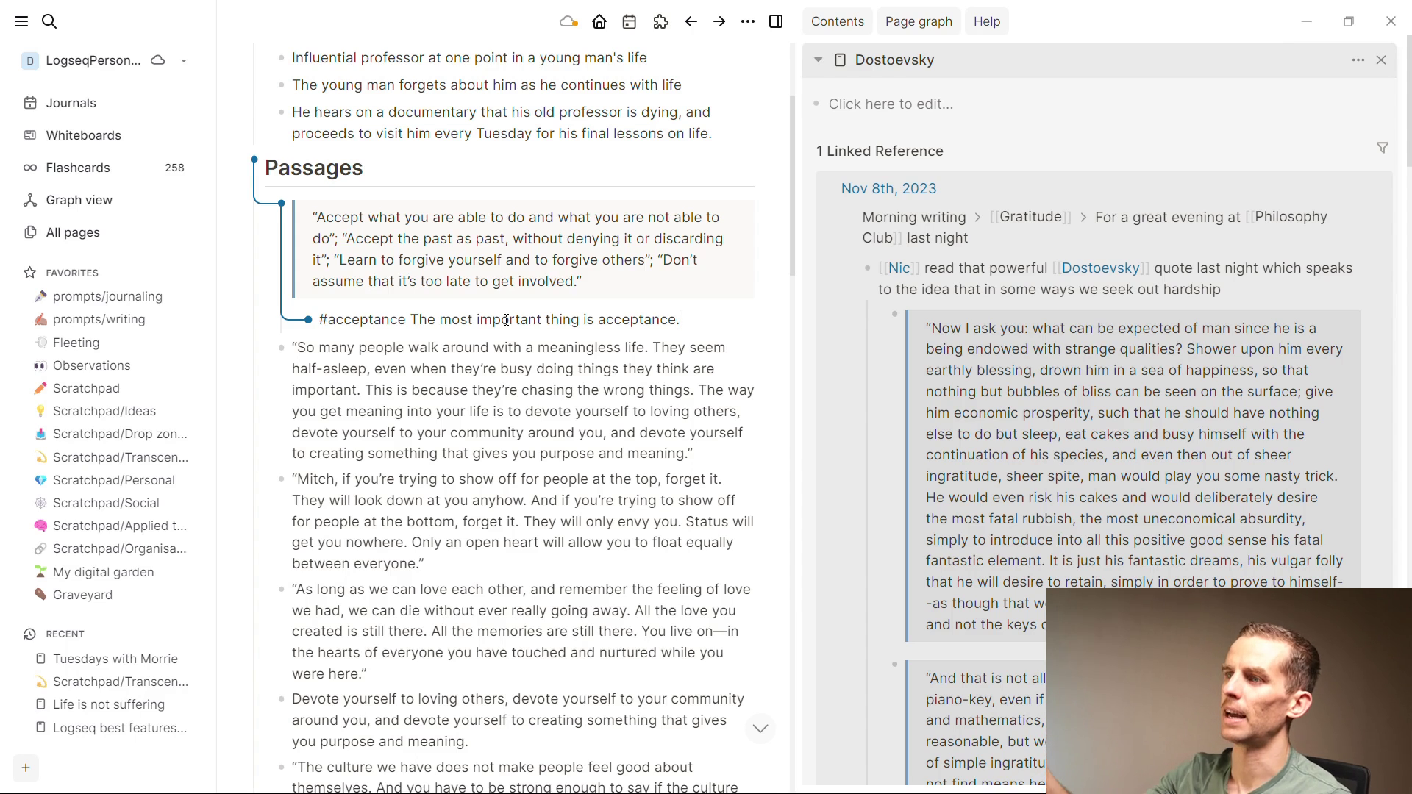
key(Escape)
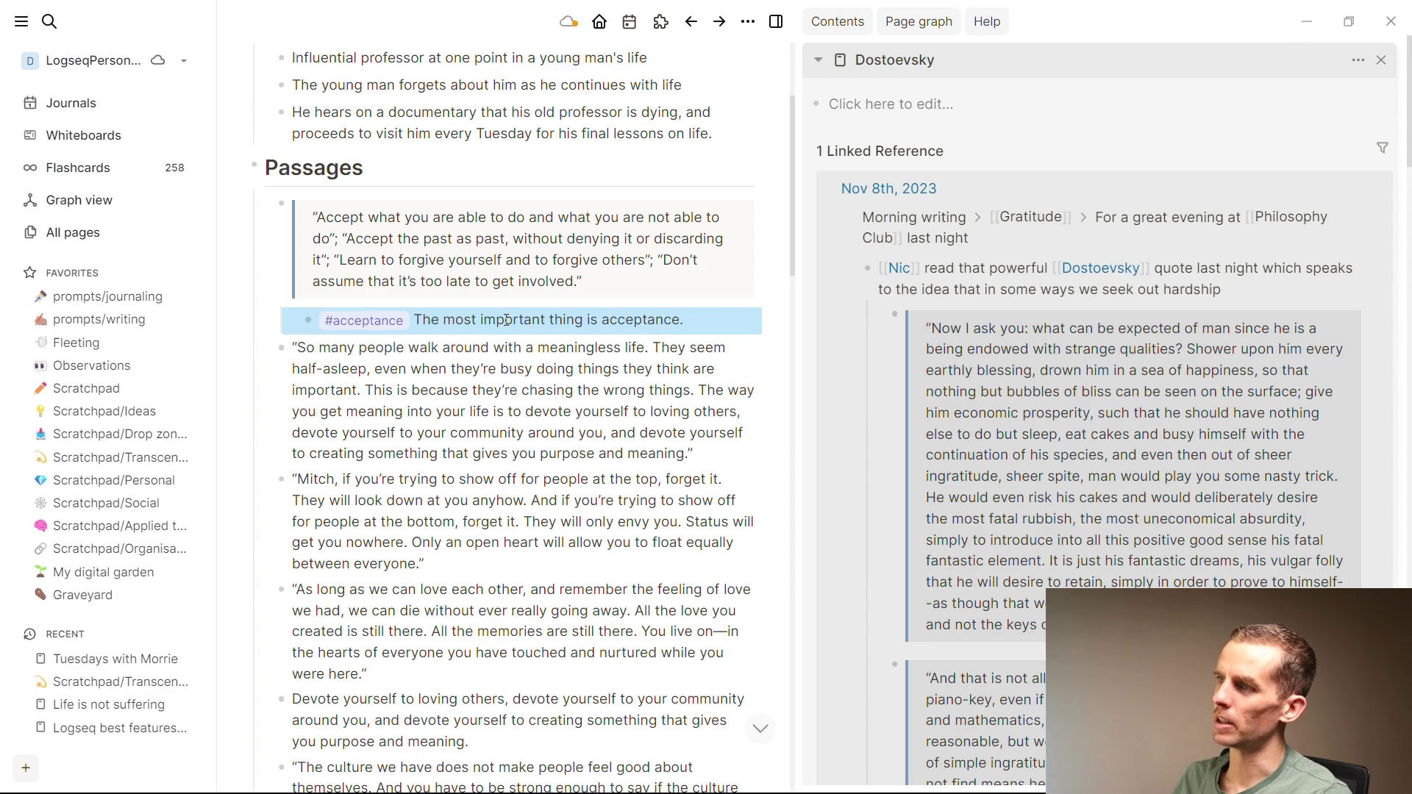
Step: Open the acceptance tag page, with its 5 linked references, in the right sidebar
shift+click(364, 321)
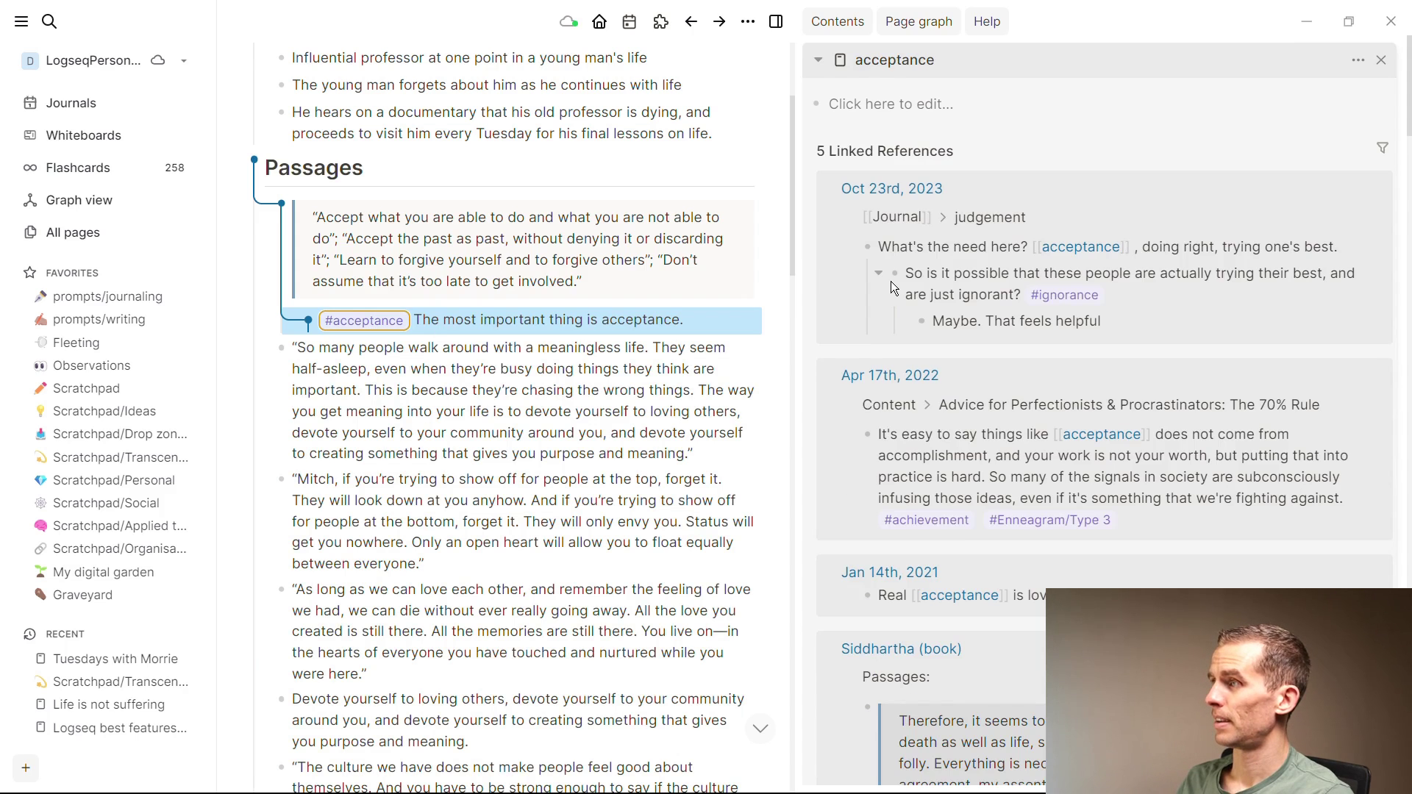